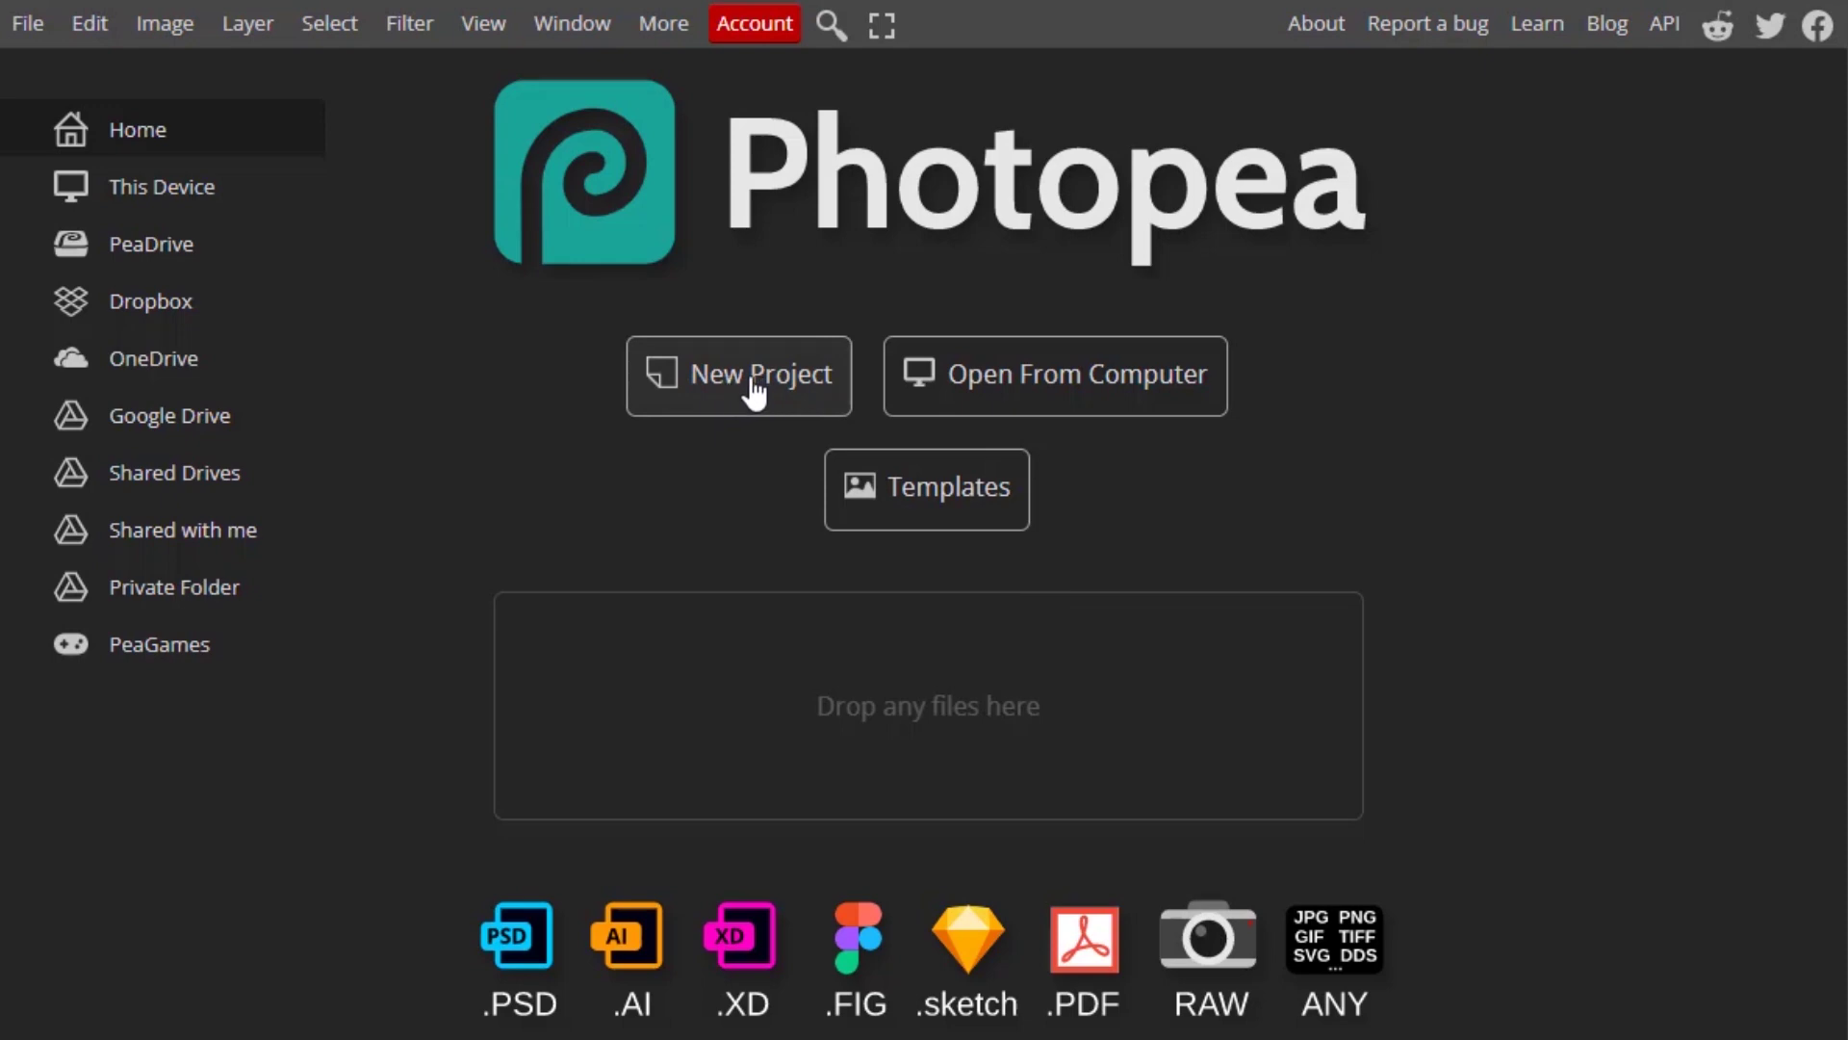
Open File > New to get the New Project dialog at 1280 × 720 px, 72 DPI, white background.
{"action": "left_click", "coordinate": [21, 27]}
{"action": "left_click", "coordinate": [102, 78]}
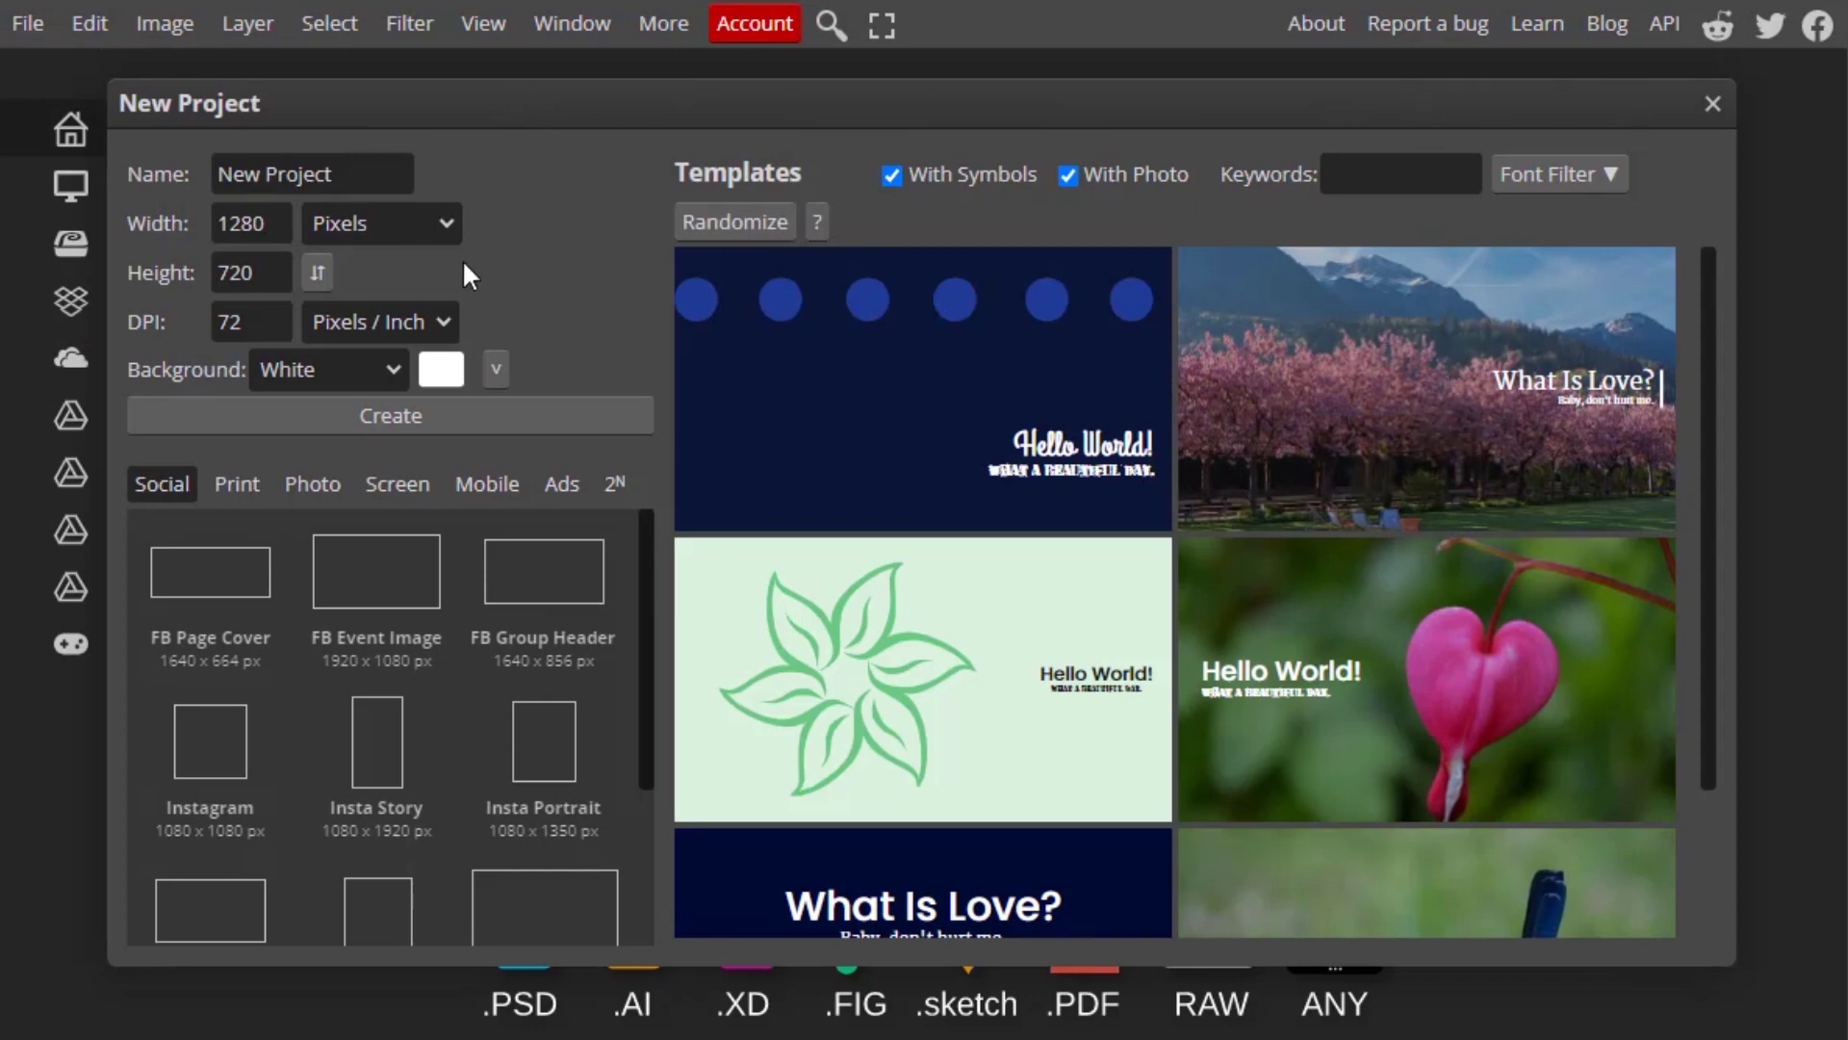
{"action": "left_click", "coordinate": [375, 174]}
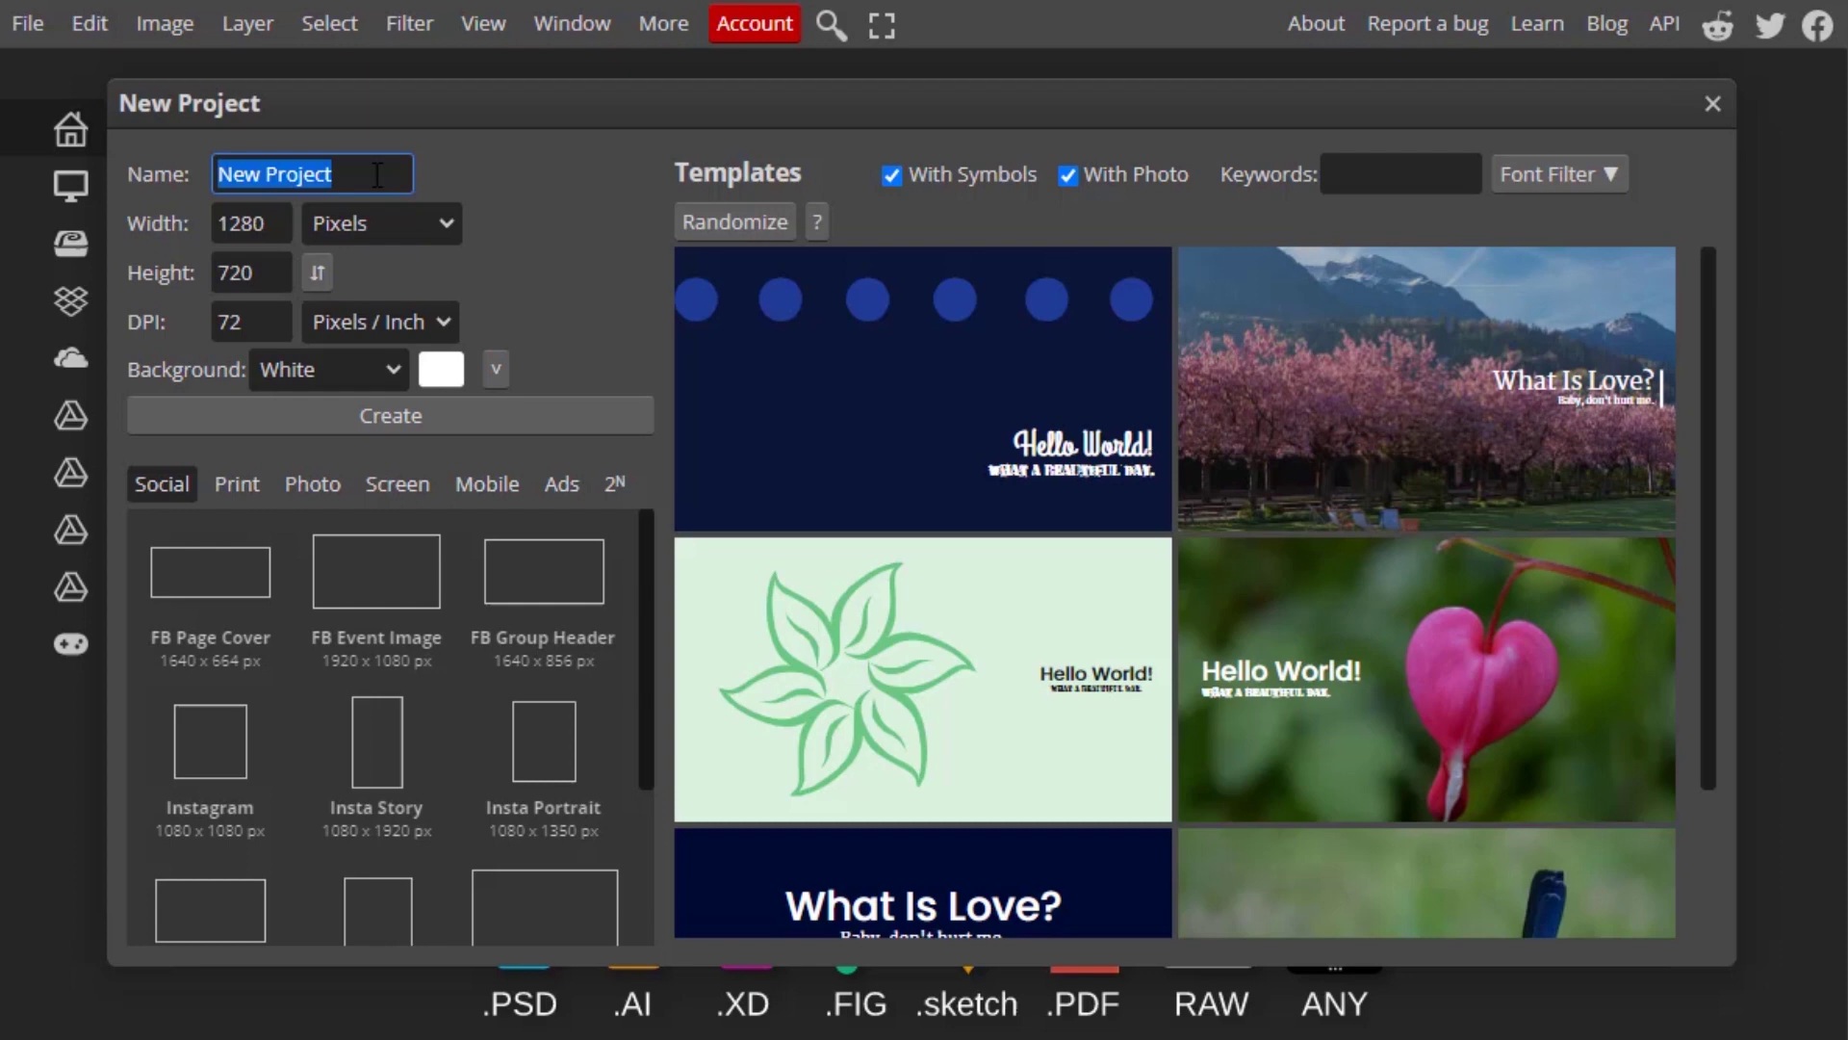
{"action": "left_click", "coordinate": [279, 224]}
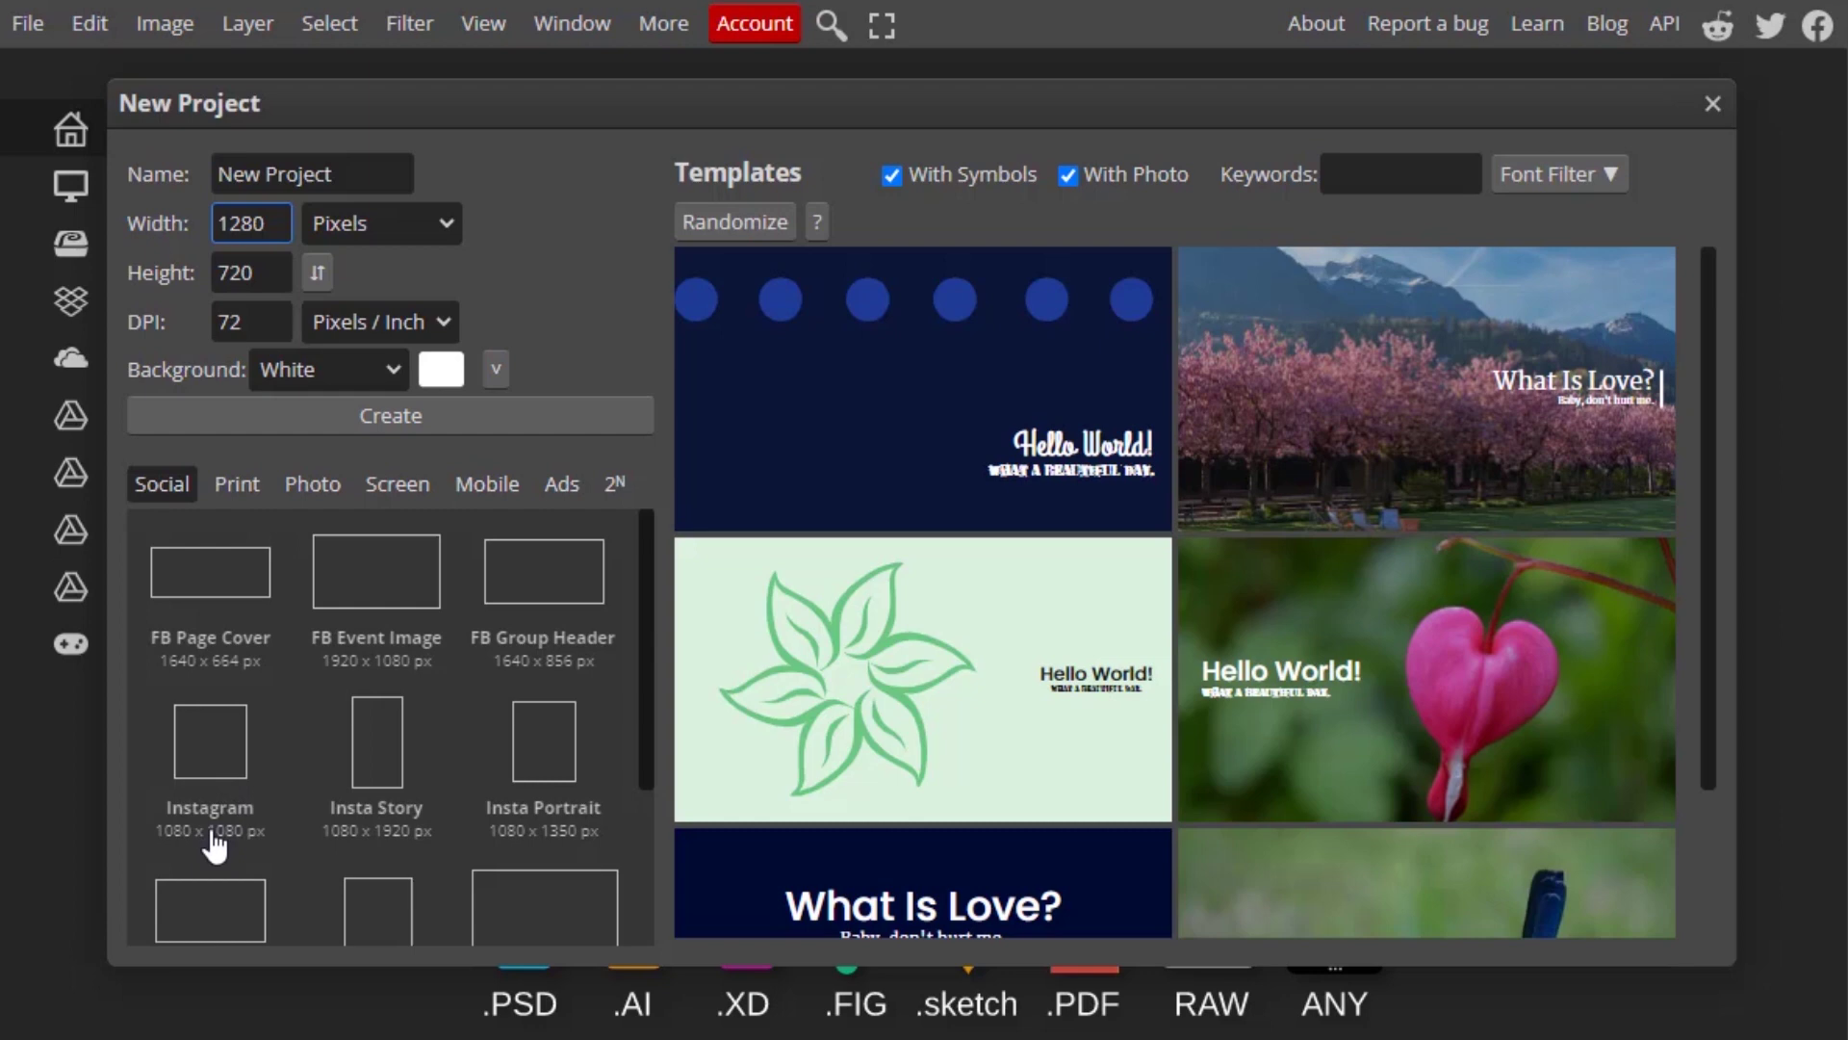
Apply the Instagram preset, then the Print tab's A4 preset (21 × 29.7 cm, 300 DPI).
{"action": "left_click", "coordinate": [225, 762]}
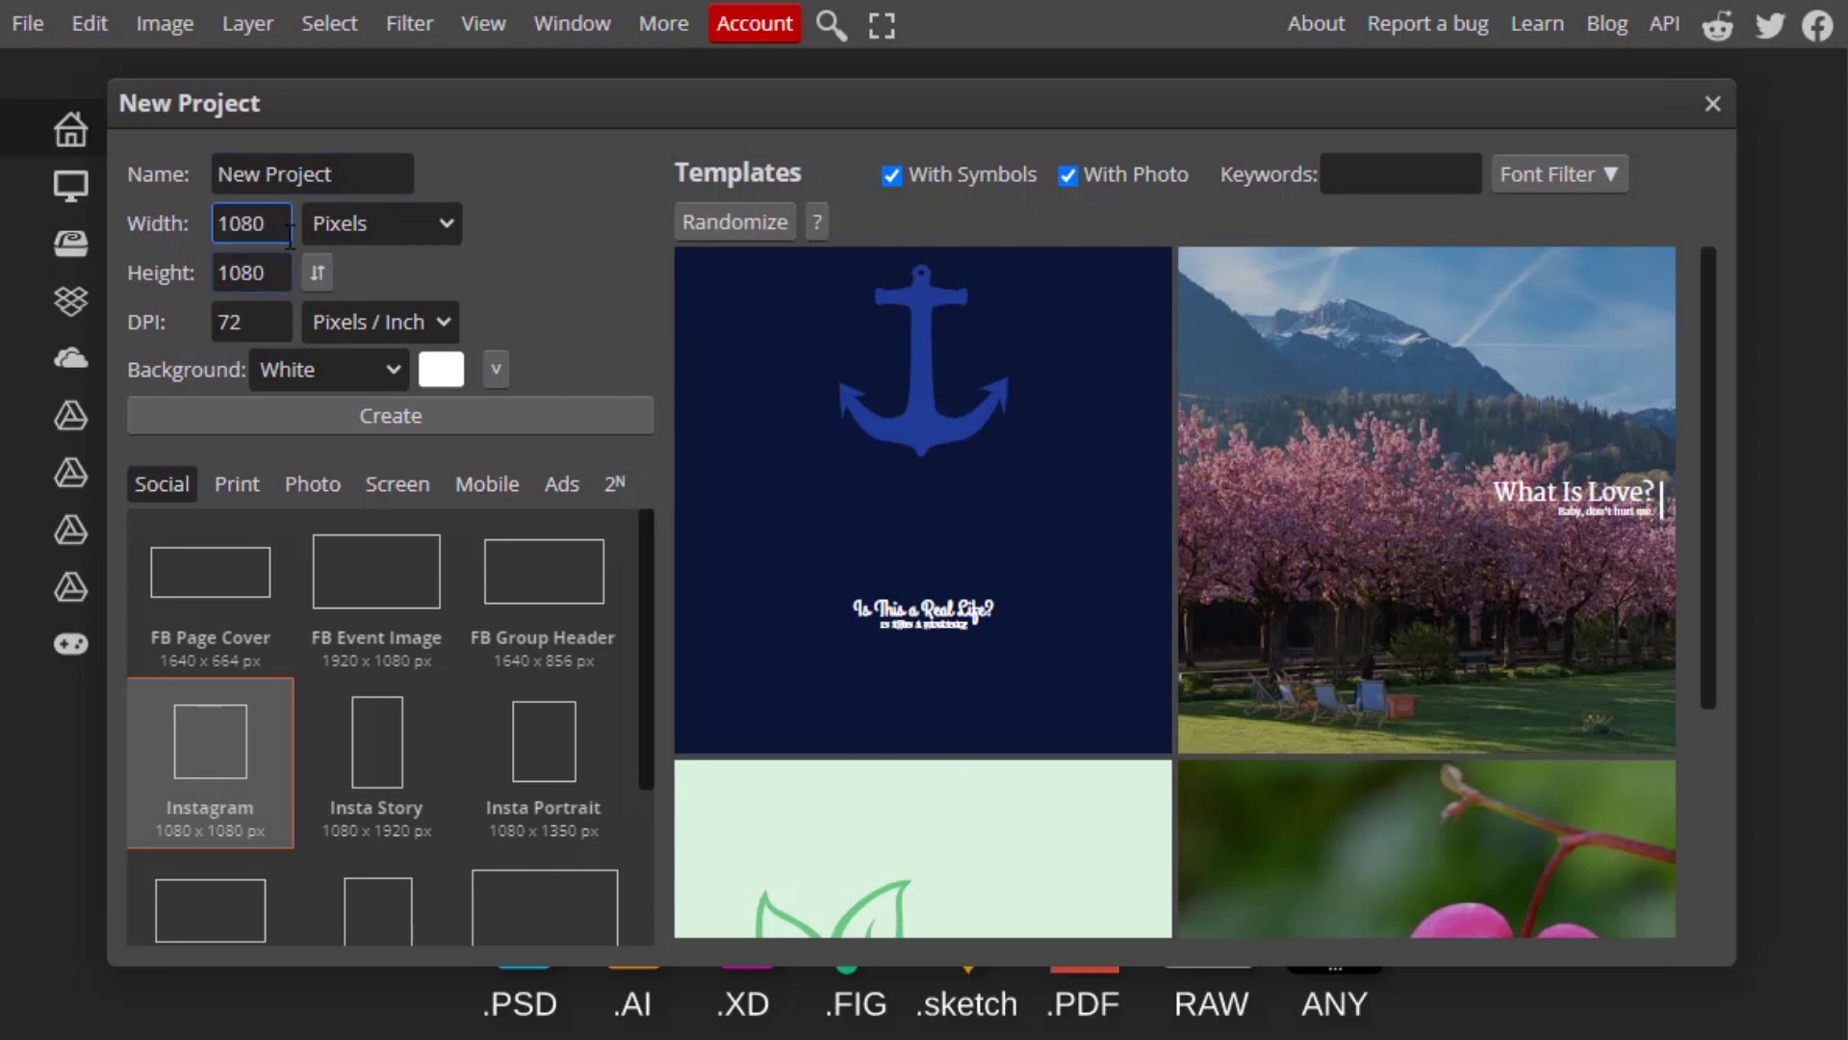
{"action": "left_click", "coordinate": [256, 486]}
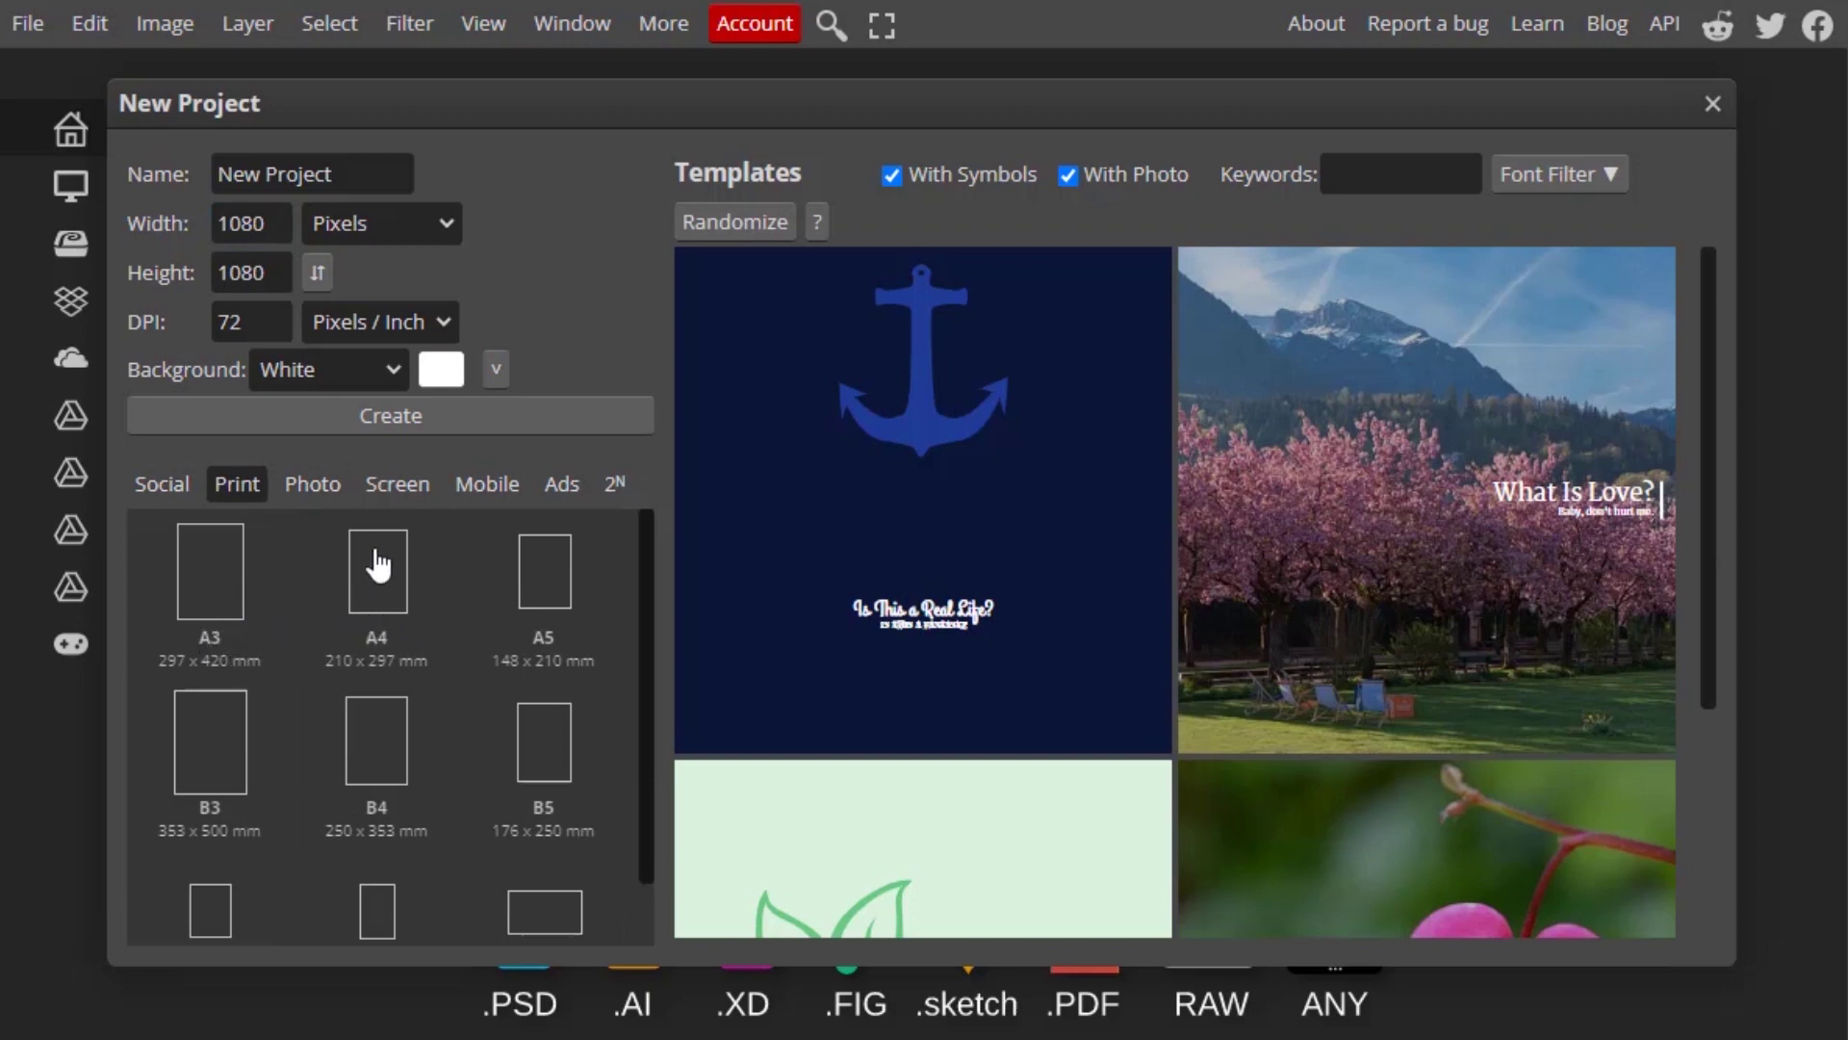
{"action": "left_click", "coordinate": [412, 599]}
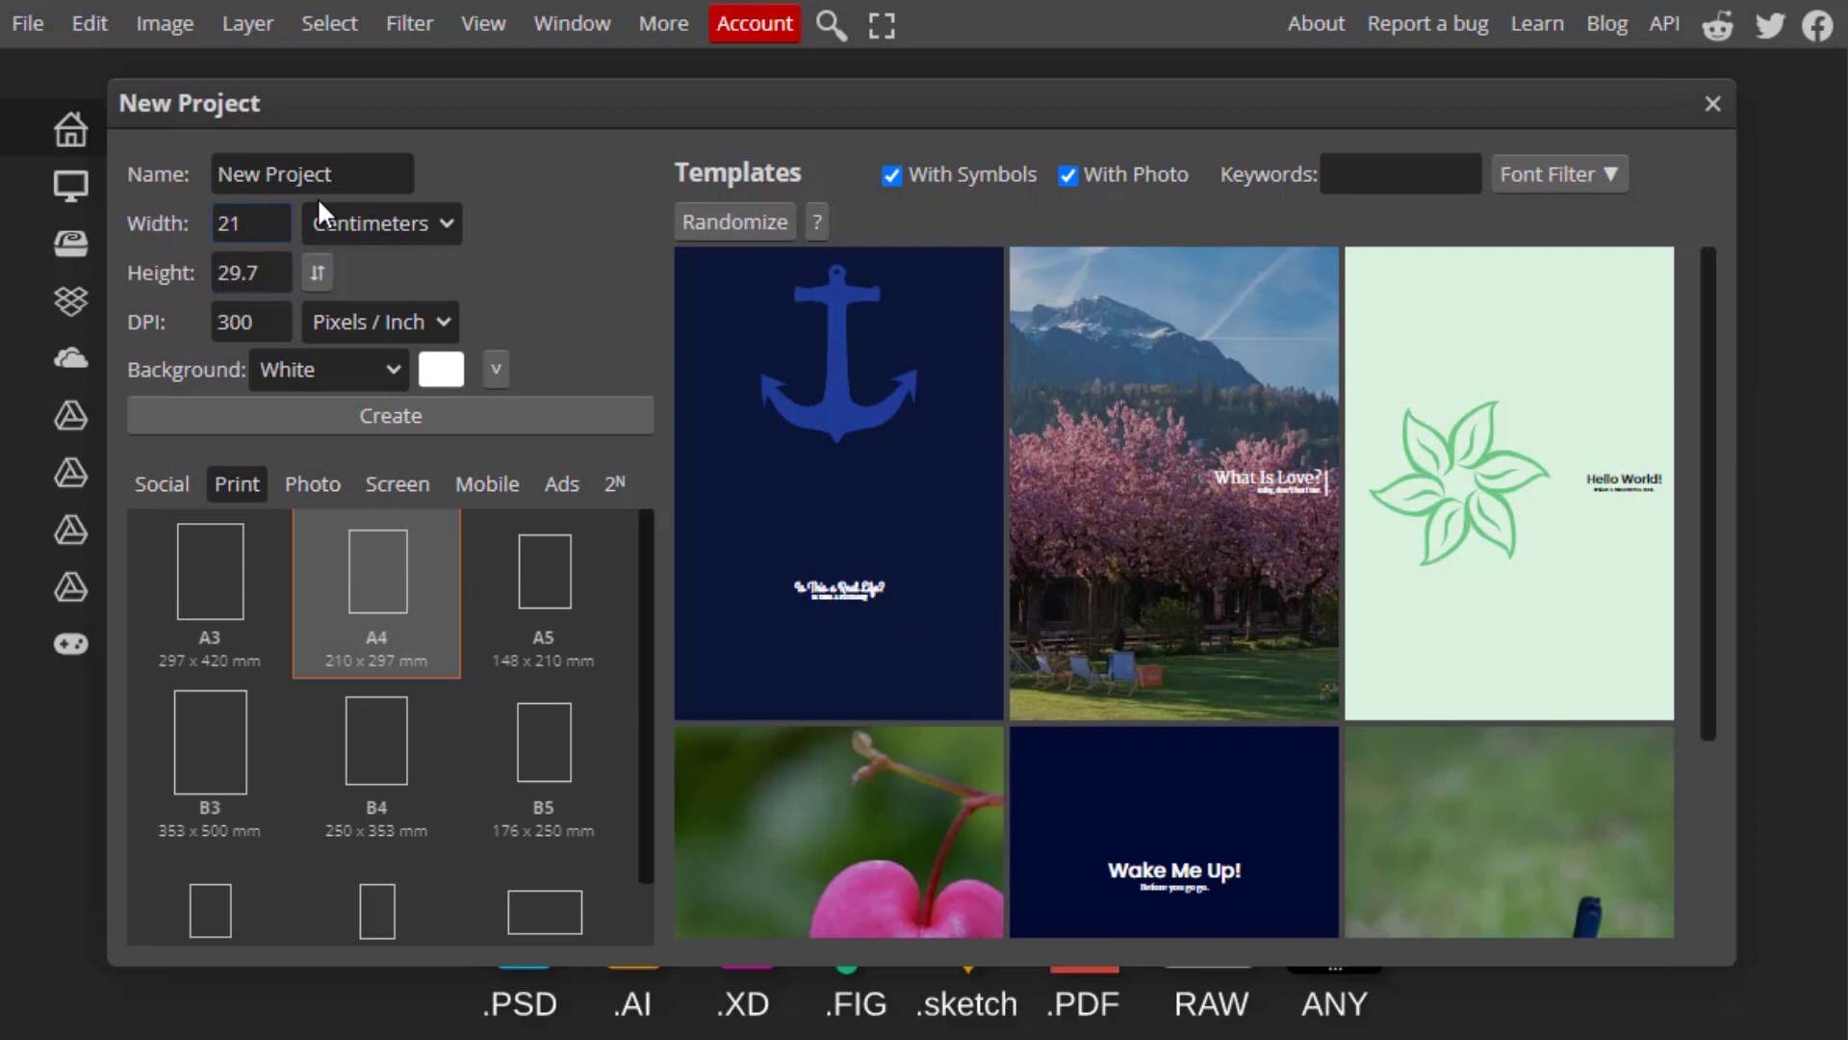
{"action": "left_click", "coordinate": [241, 223]}
{"action": "left_click", "coordinate": [236, 272]}
{"action": "left_click", "coordinate": [323, 251]}
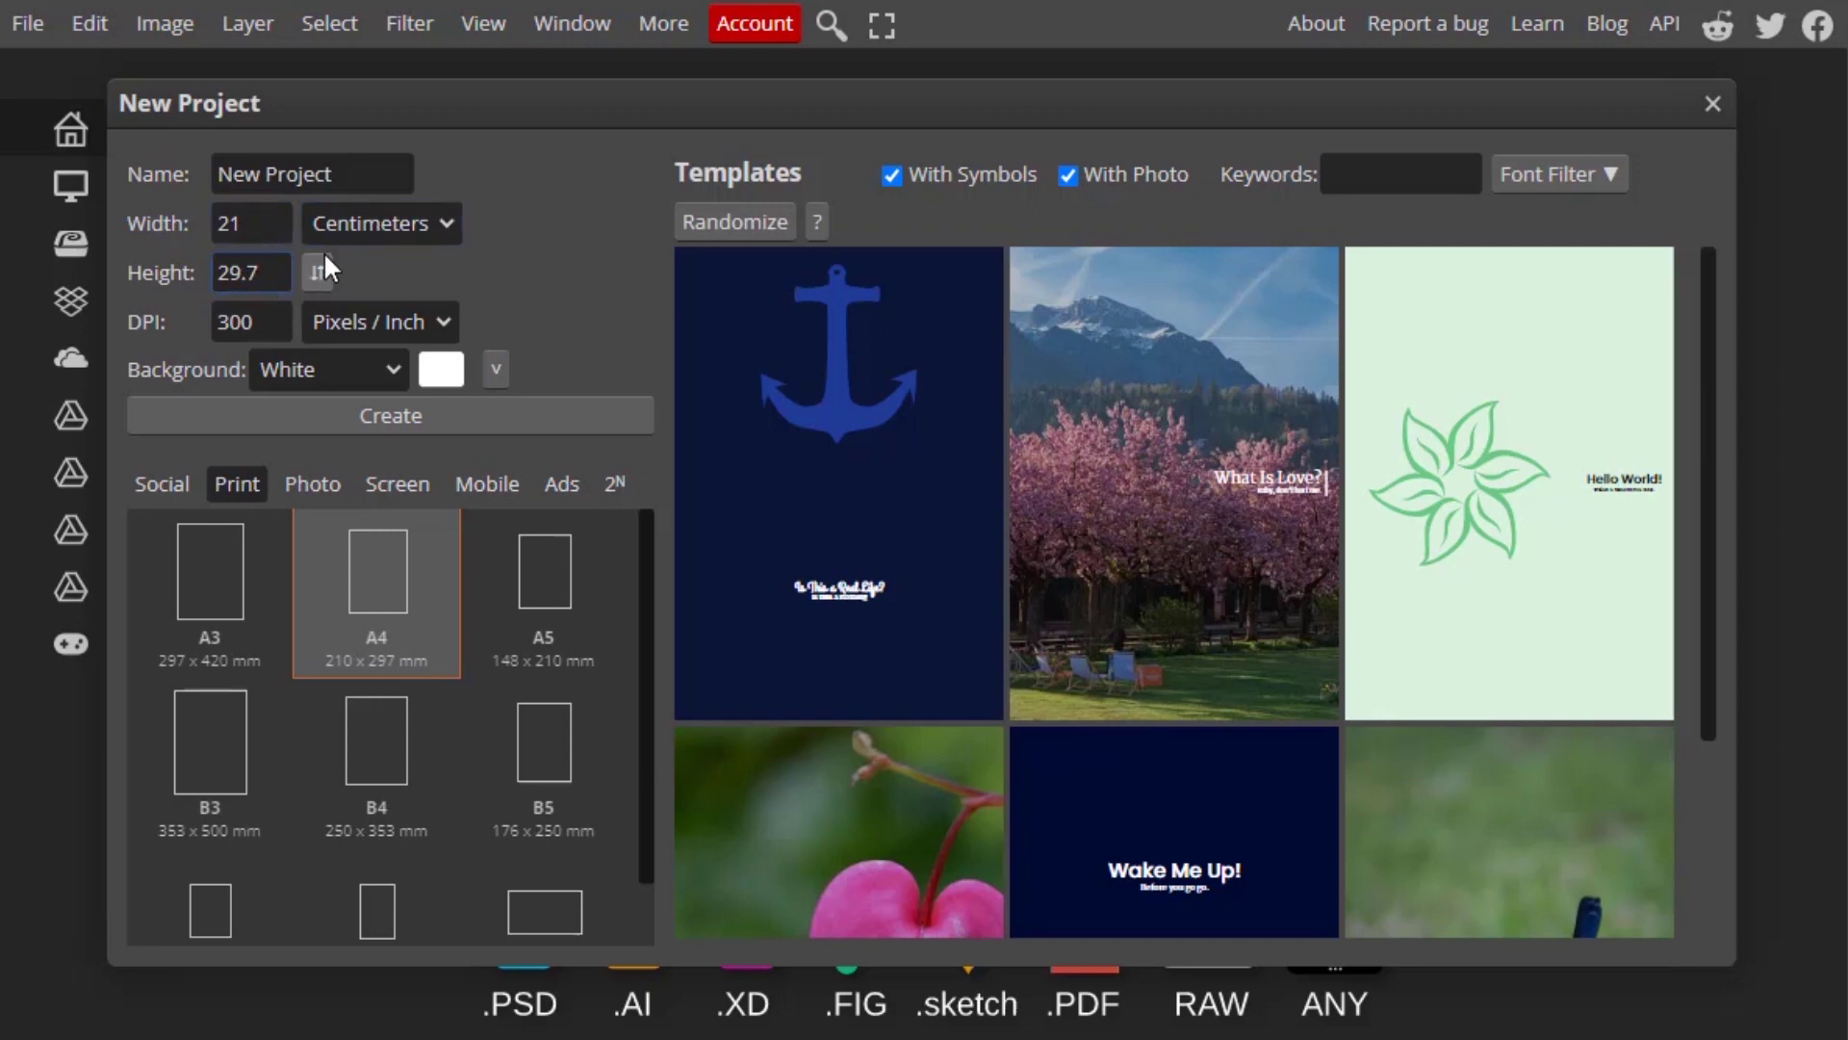
Reapply the Instagram square preset and show its size in Centimeters (38.1 × 38.1).
{"action": "left_click", "coordinate": [164, 482]}
{"action": "left_click", "coordinate": [208, 759]}
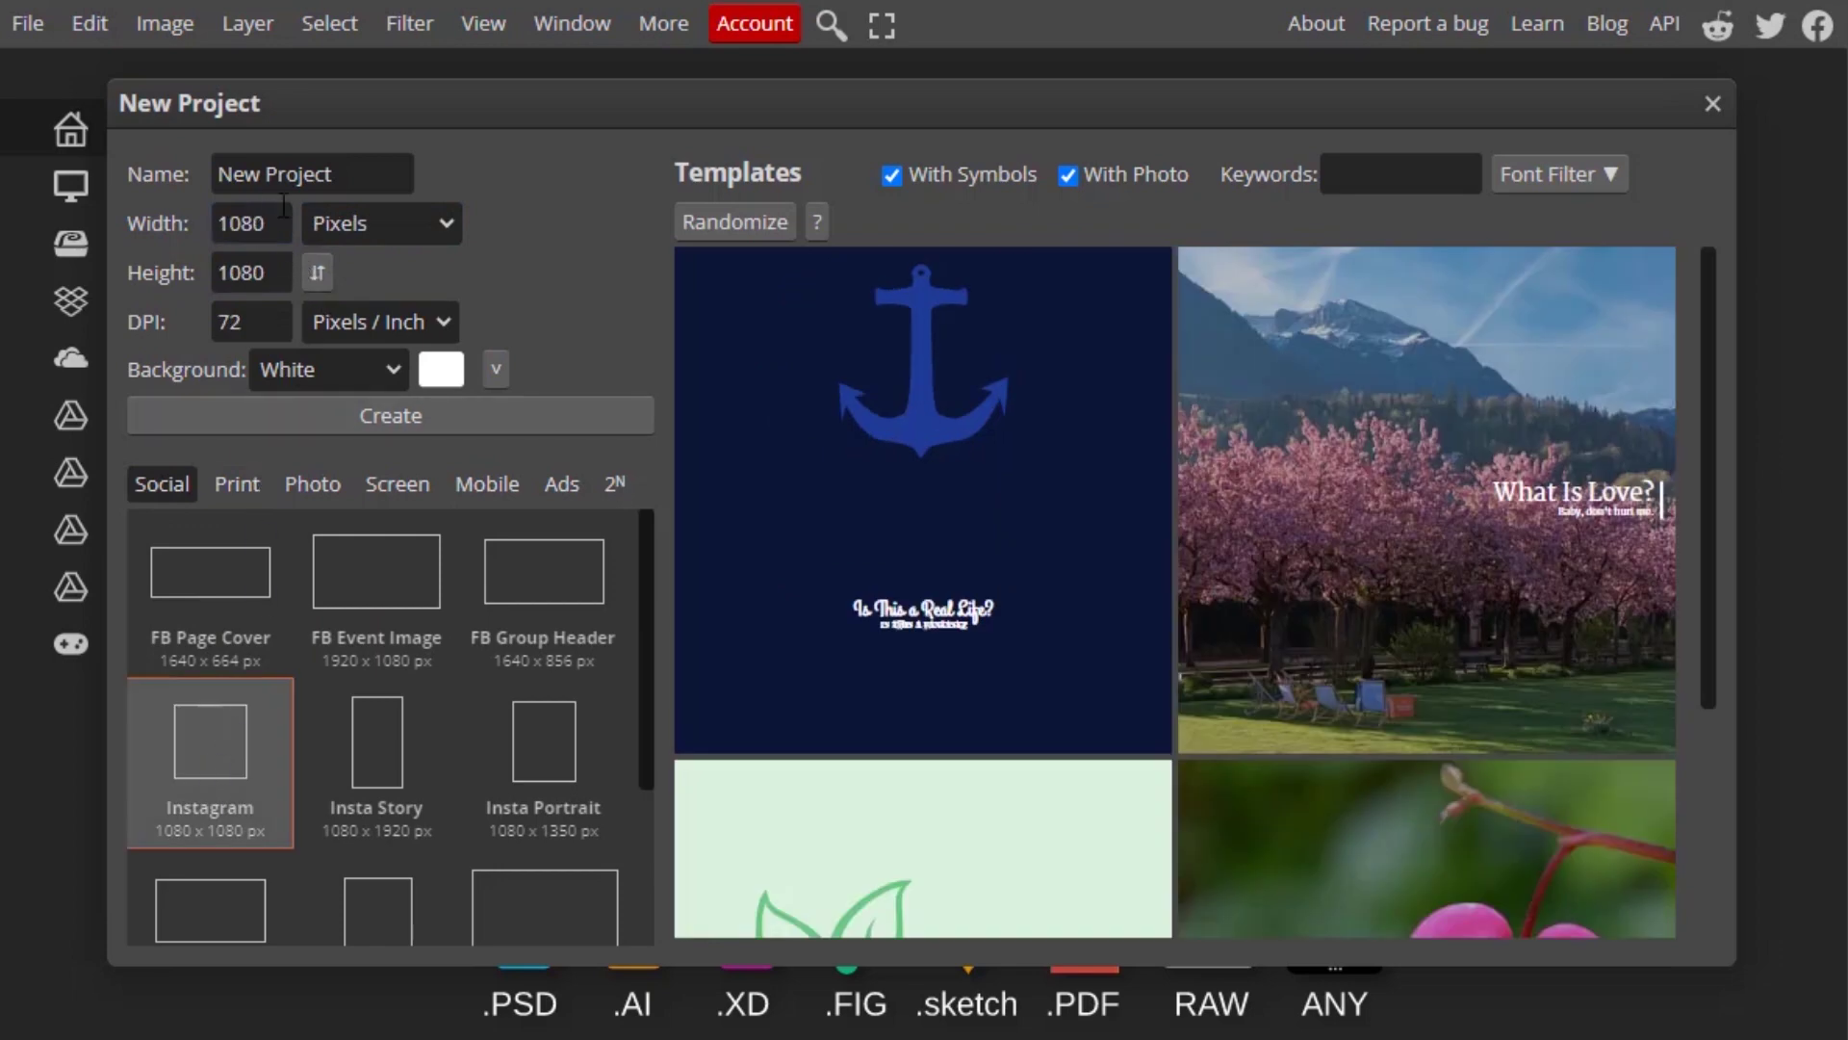
{"action": "left_click", "coordinate": [294, 268]}
{"action": "left_click", "coordinate": [378, 231]}
{"action": "left_click", "coordinate": [392, 235]}
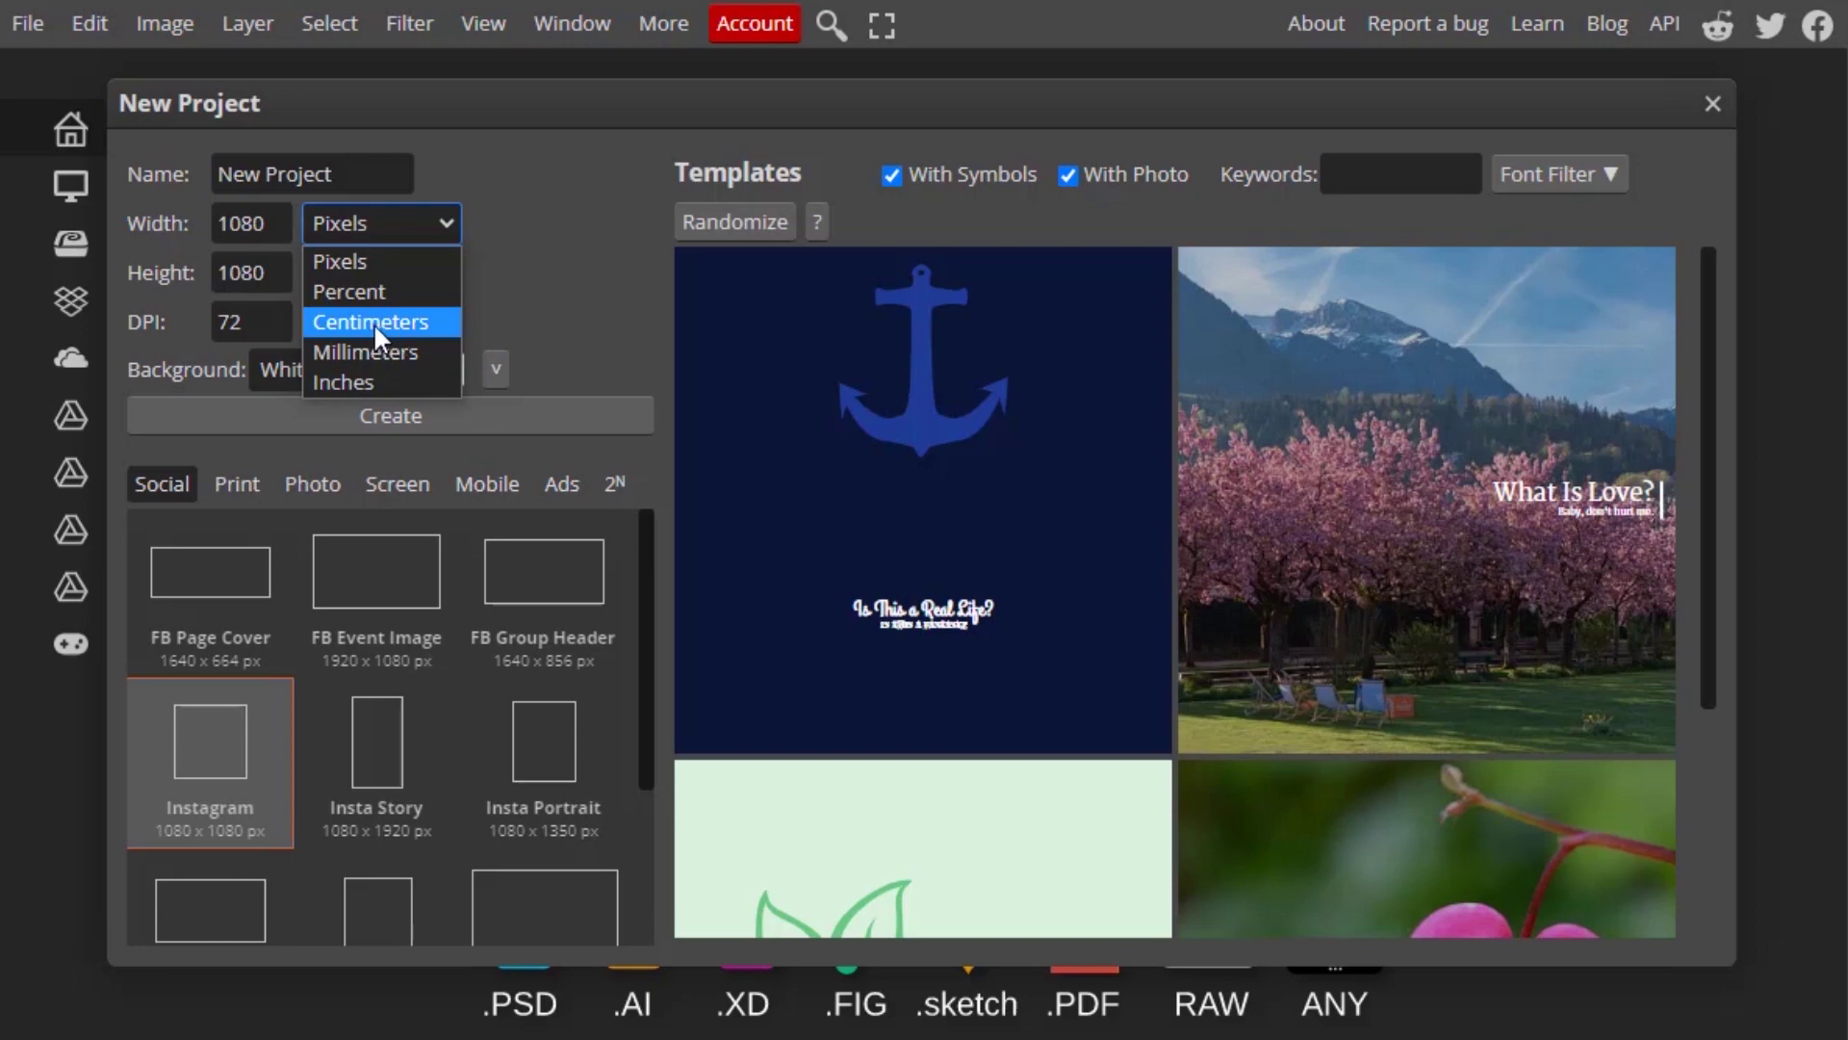
{"action": "left_click", "coordinate": [374, 322]}
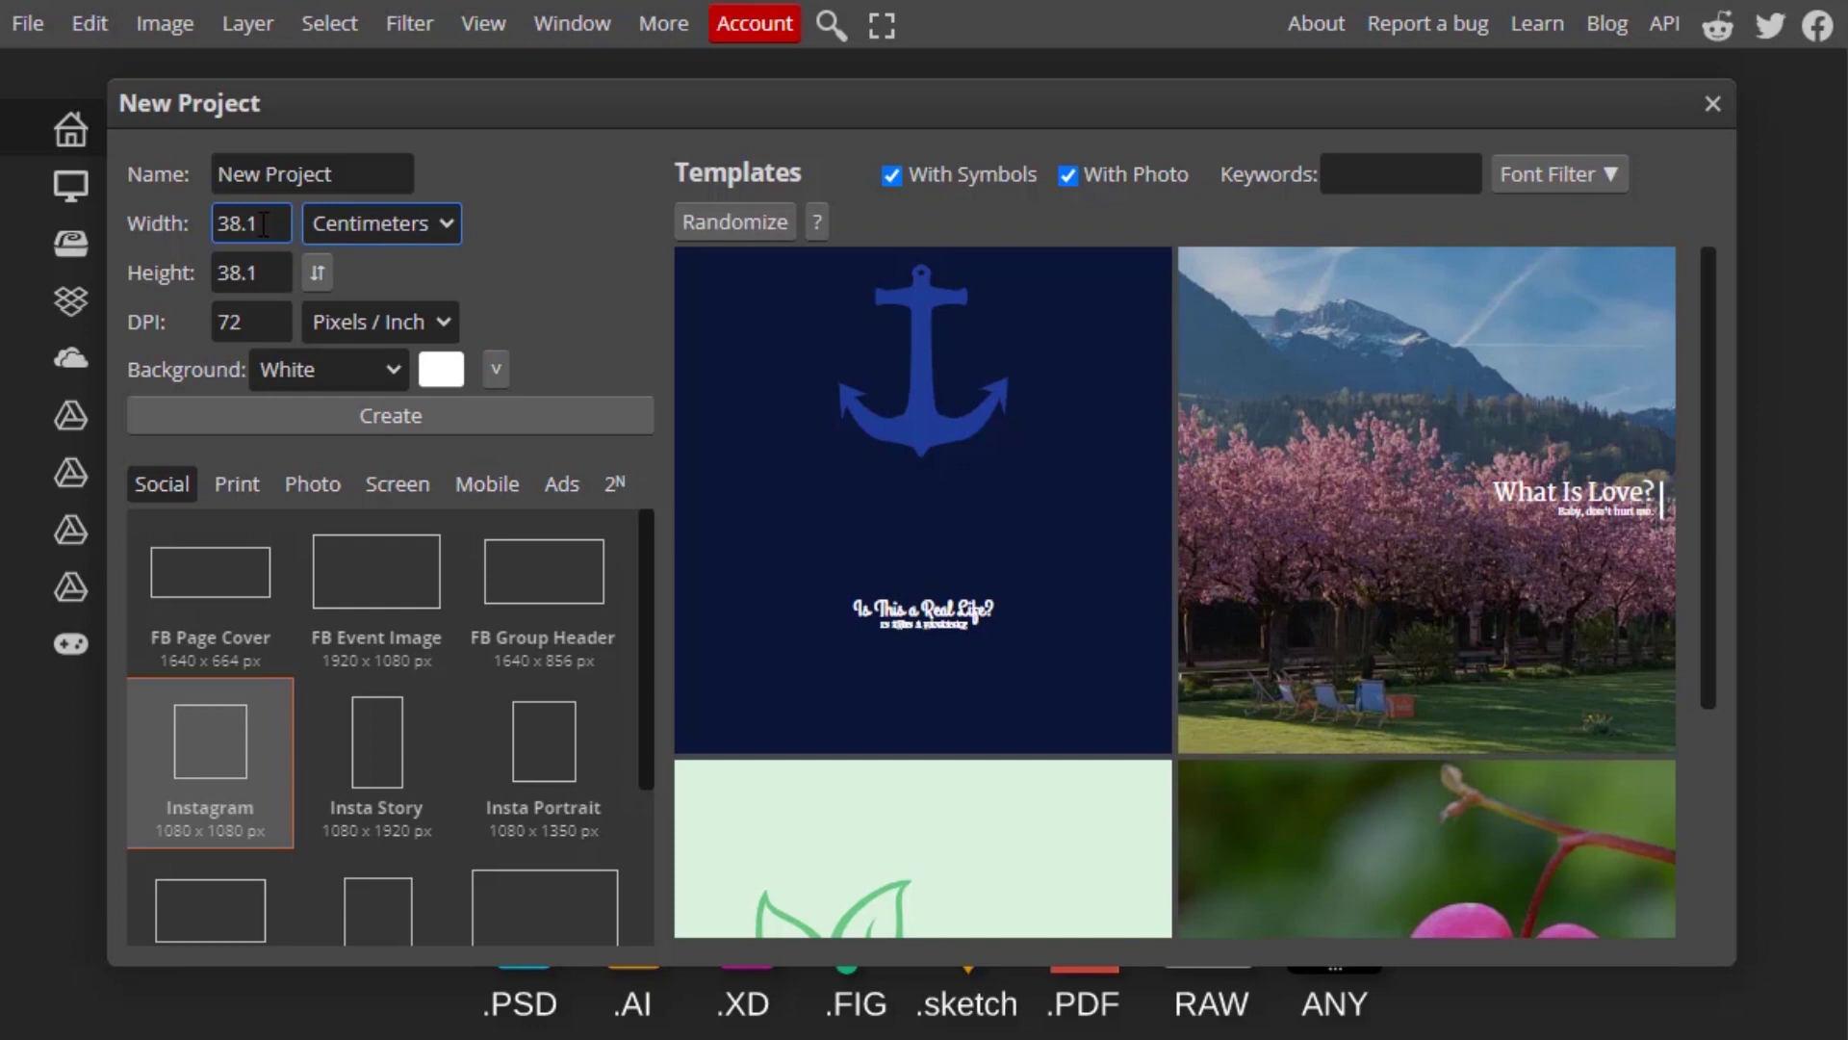
{"action": "left_click", "coordinate": [410, 222]}
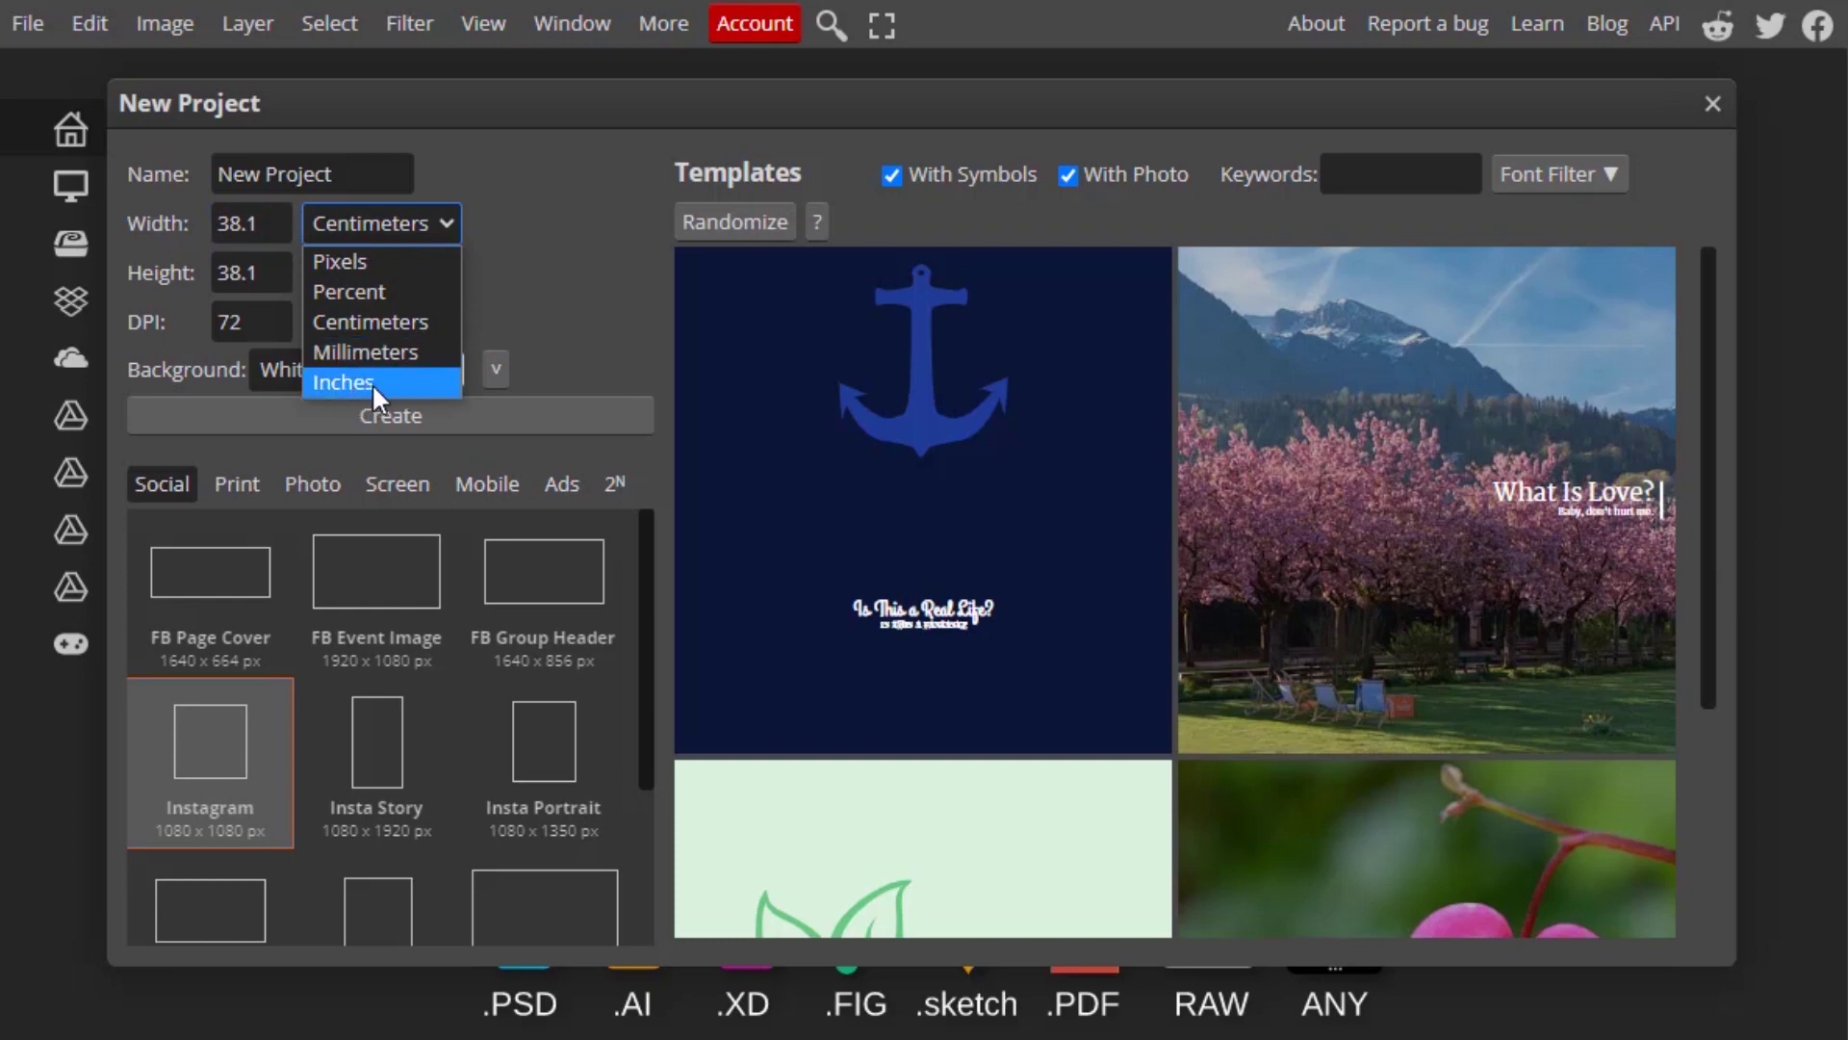
{"action": "left_click", "coordinate": [276, 235]}
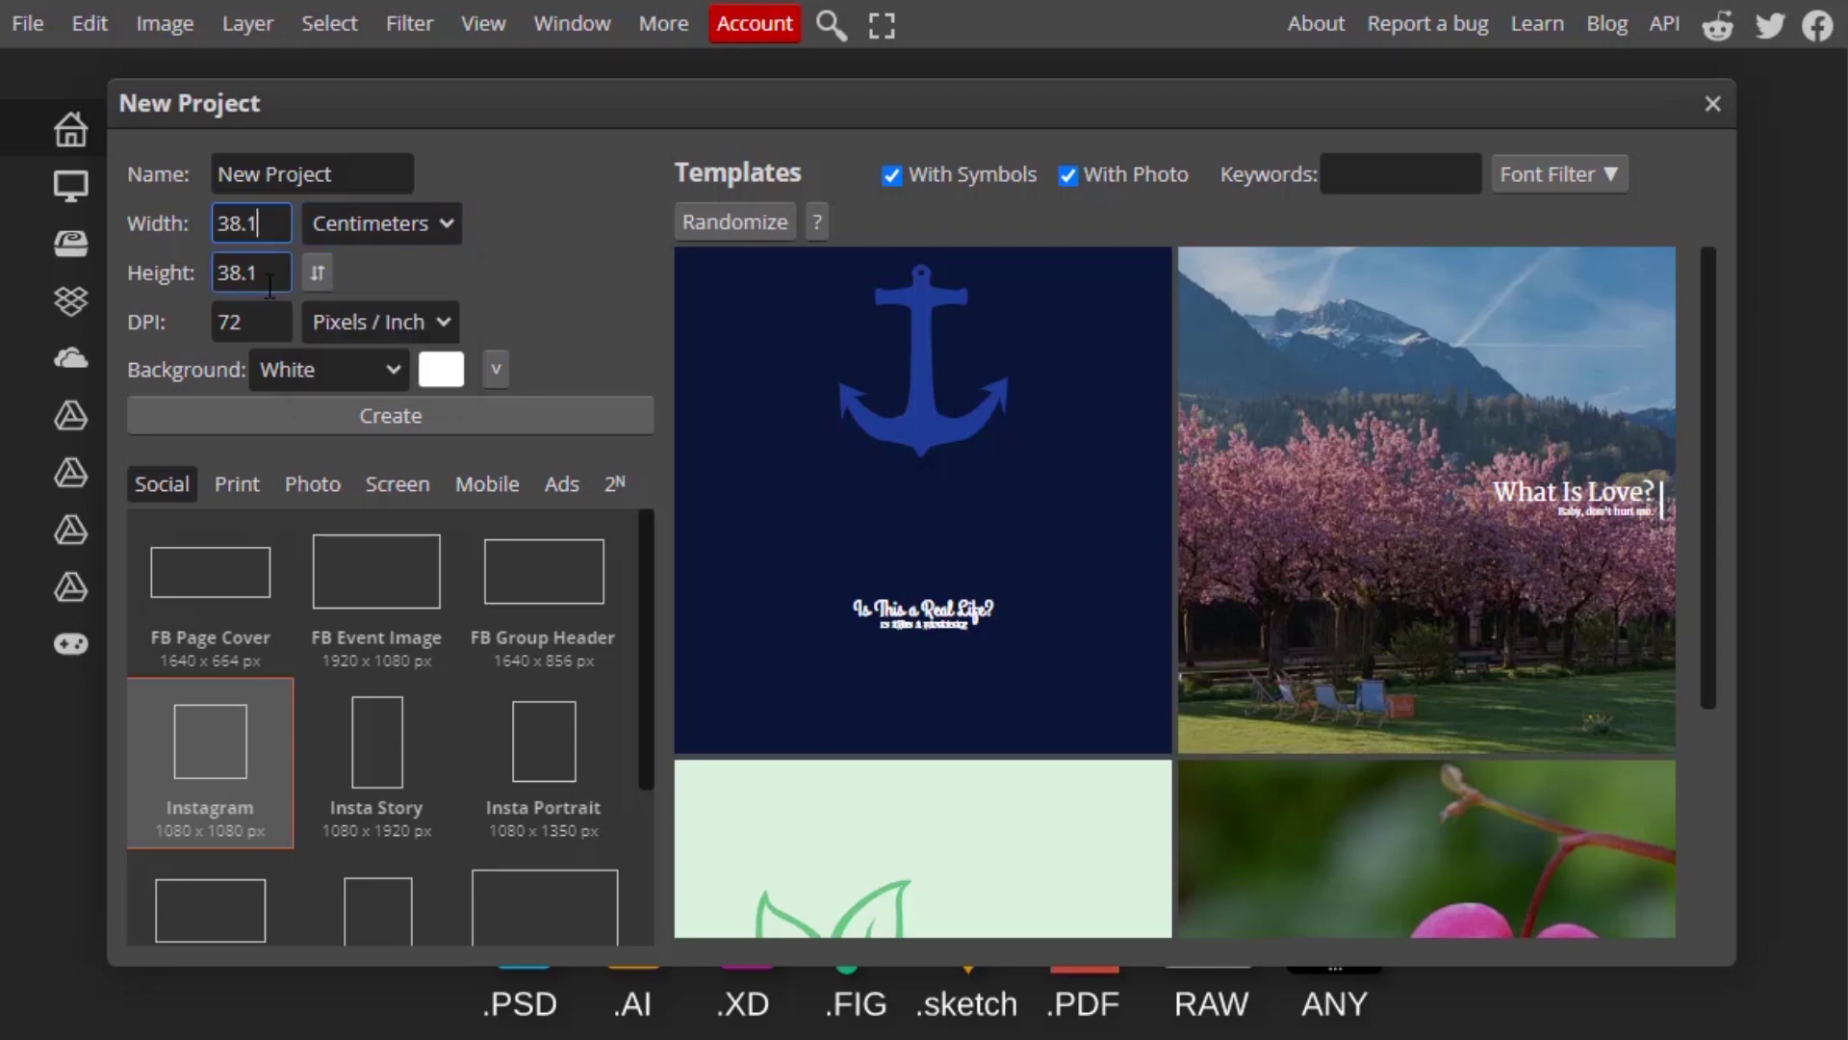
Keep the resolution at 72 with the unit on Pixels / Inch.
{"action": "left_click", "coordinate": [274, 327]}
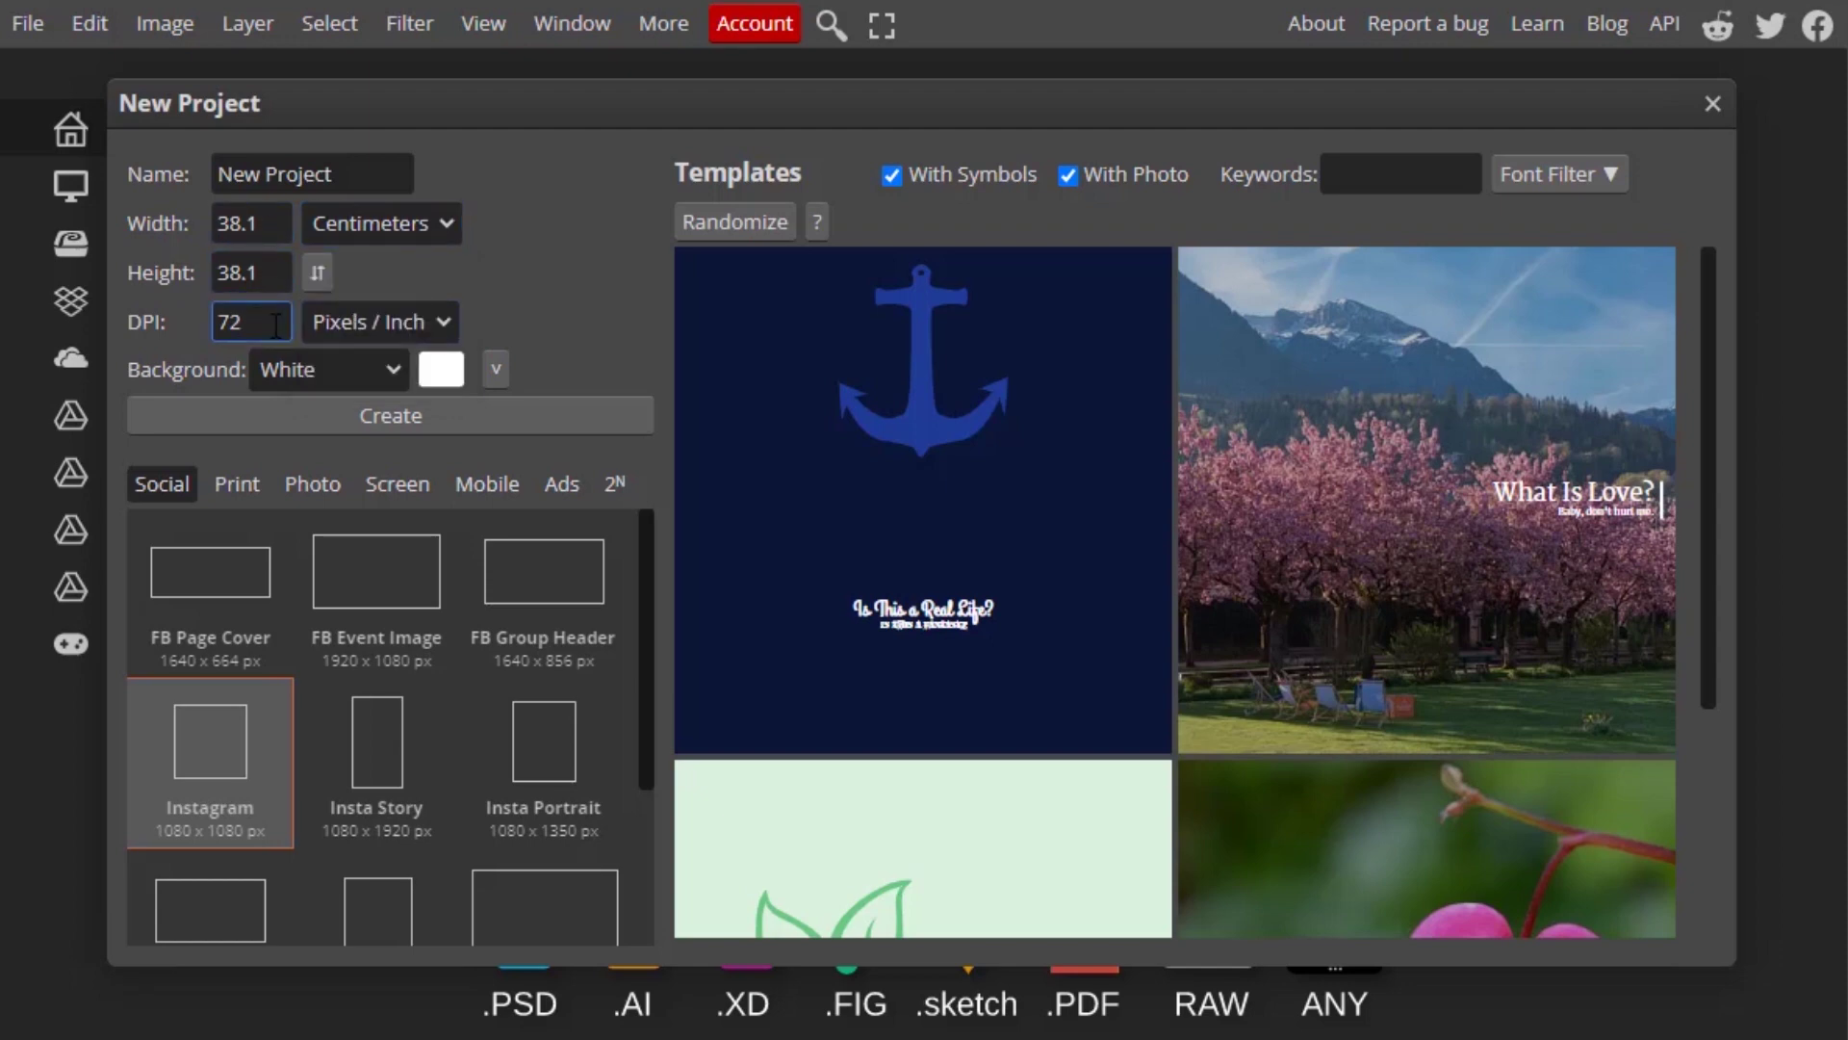
{"action": "left_click", "coordinate": [351, 324]}
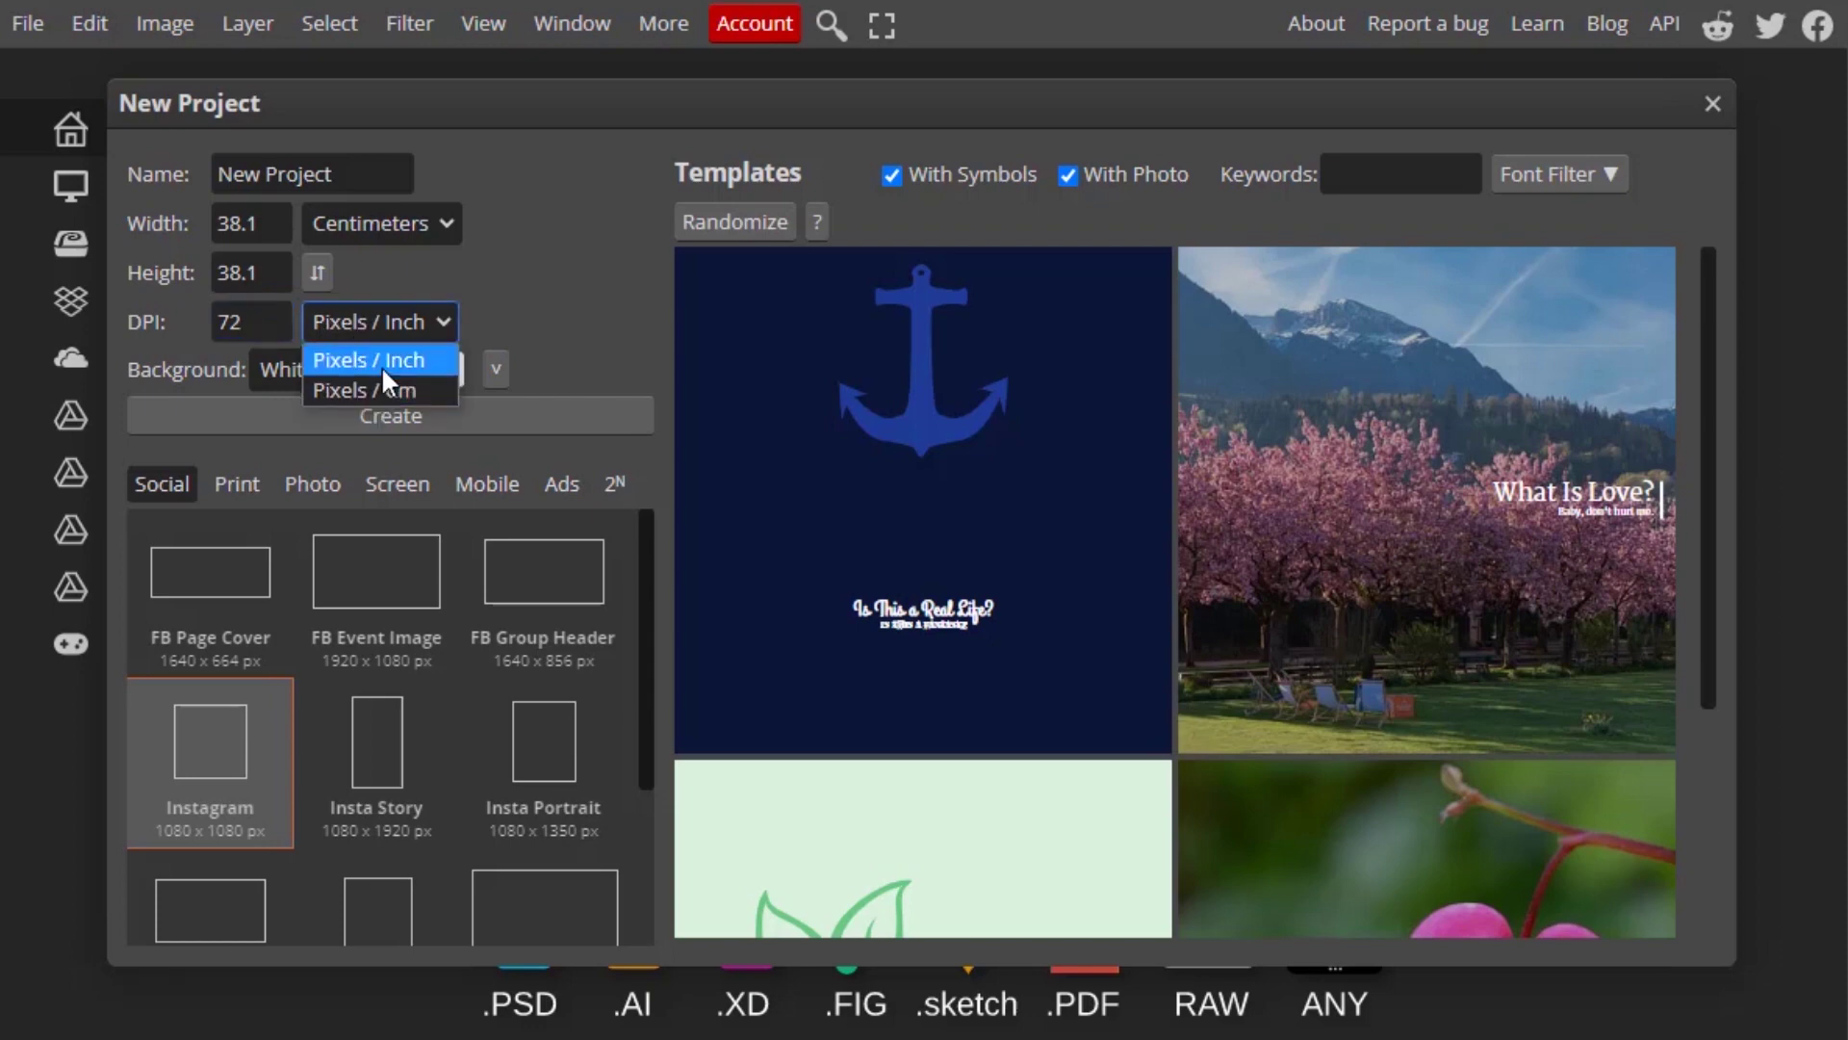
{"action": "left_click", "coordinate": [425, 322]}
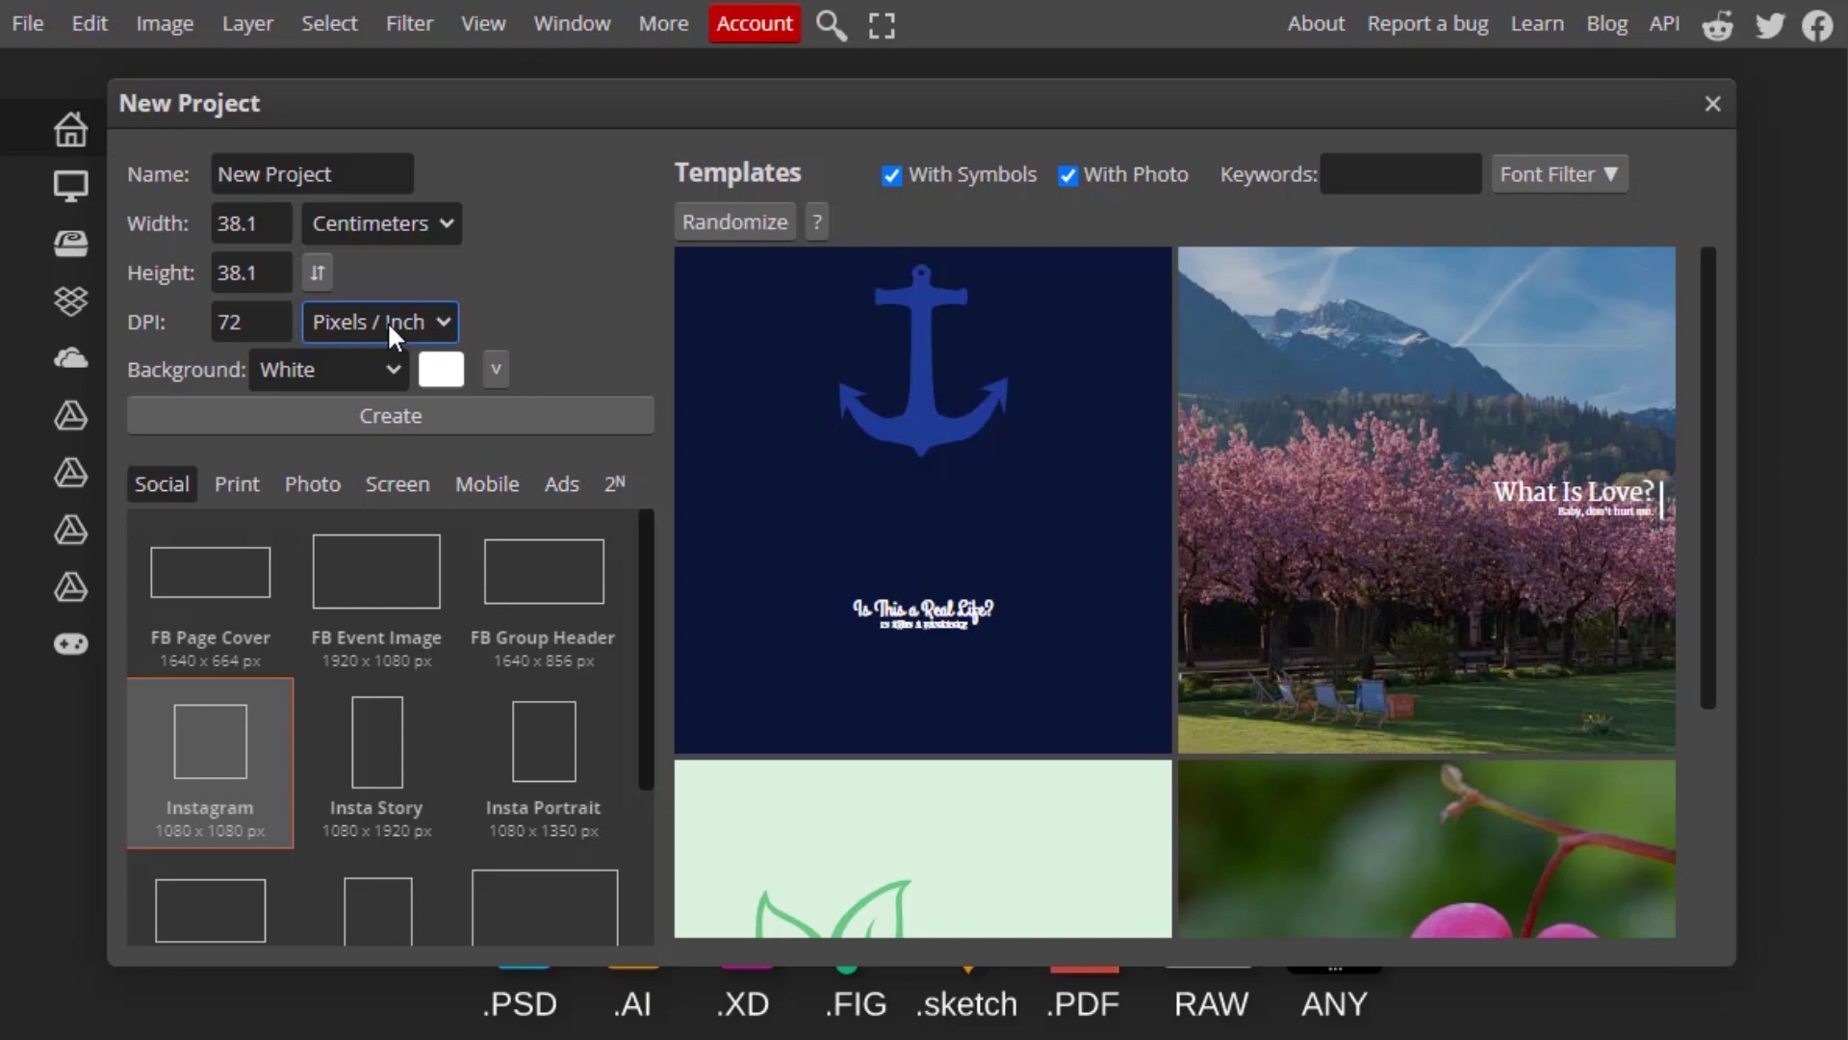
{"action": "left_click", "coordinate": [261, 320]}
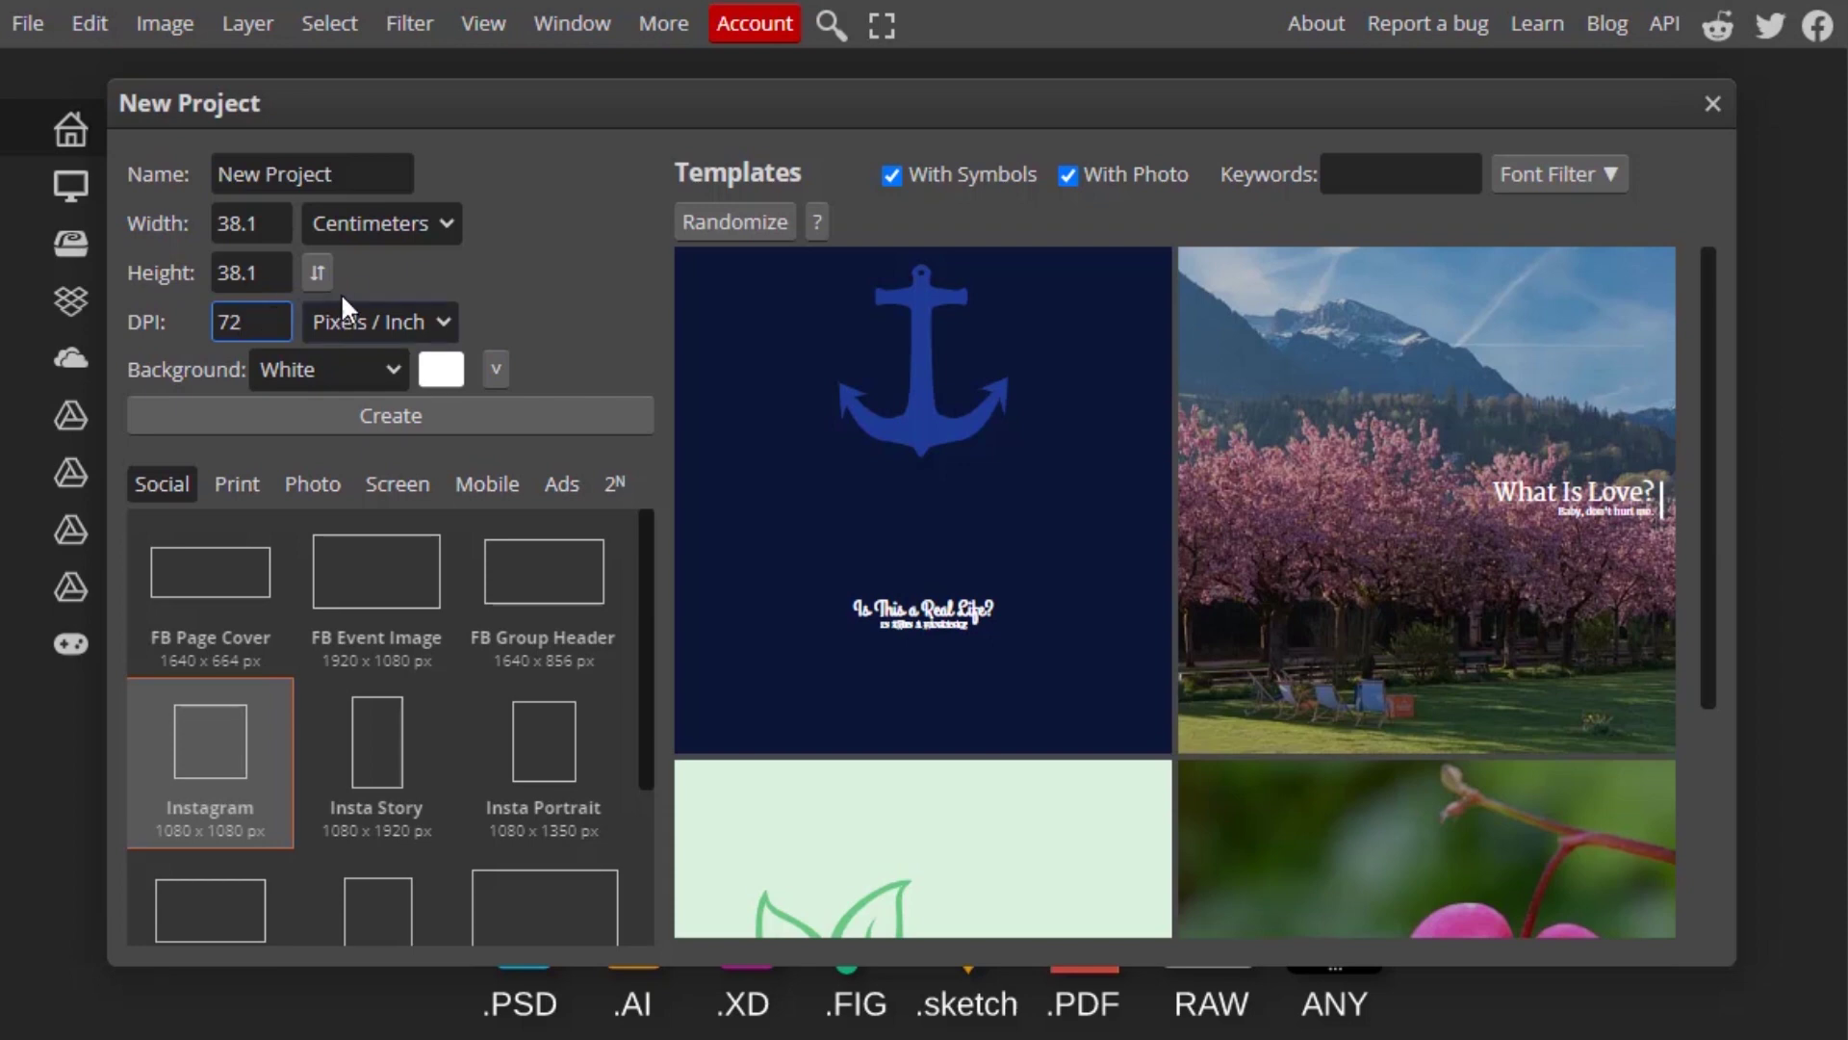
Switch the size unit to Inches and enter 1 for both width and height.
{"action": "left_click", "coordinate": [386, 225]}
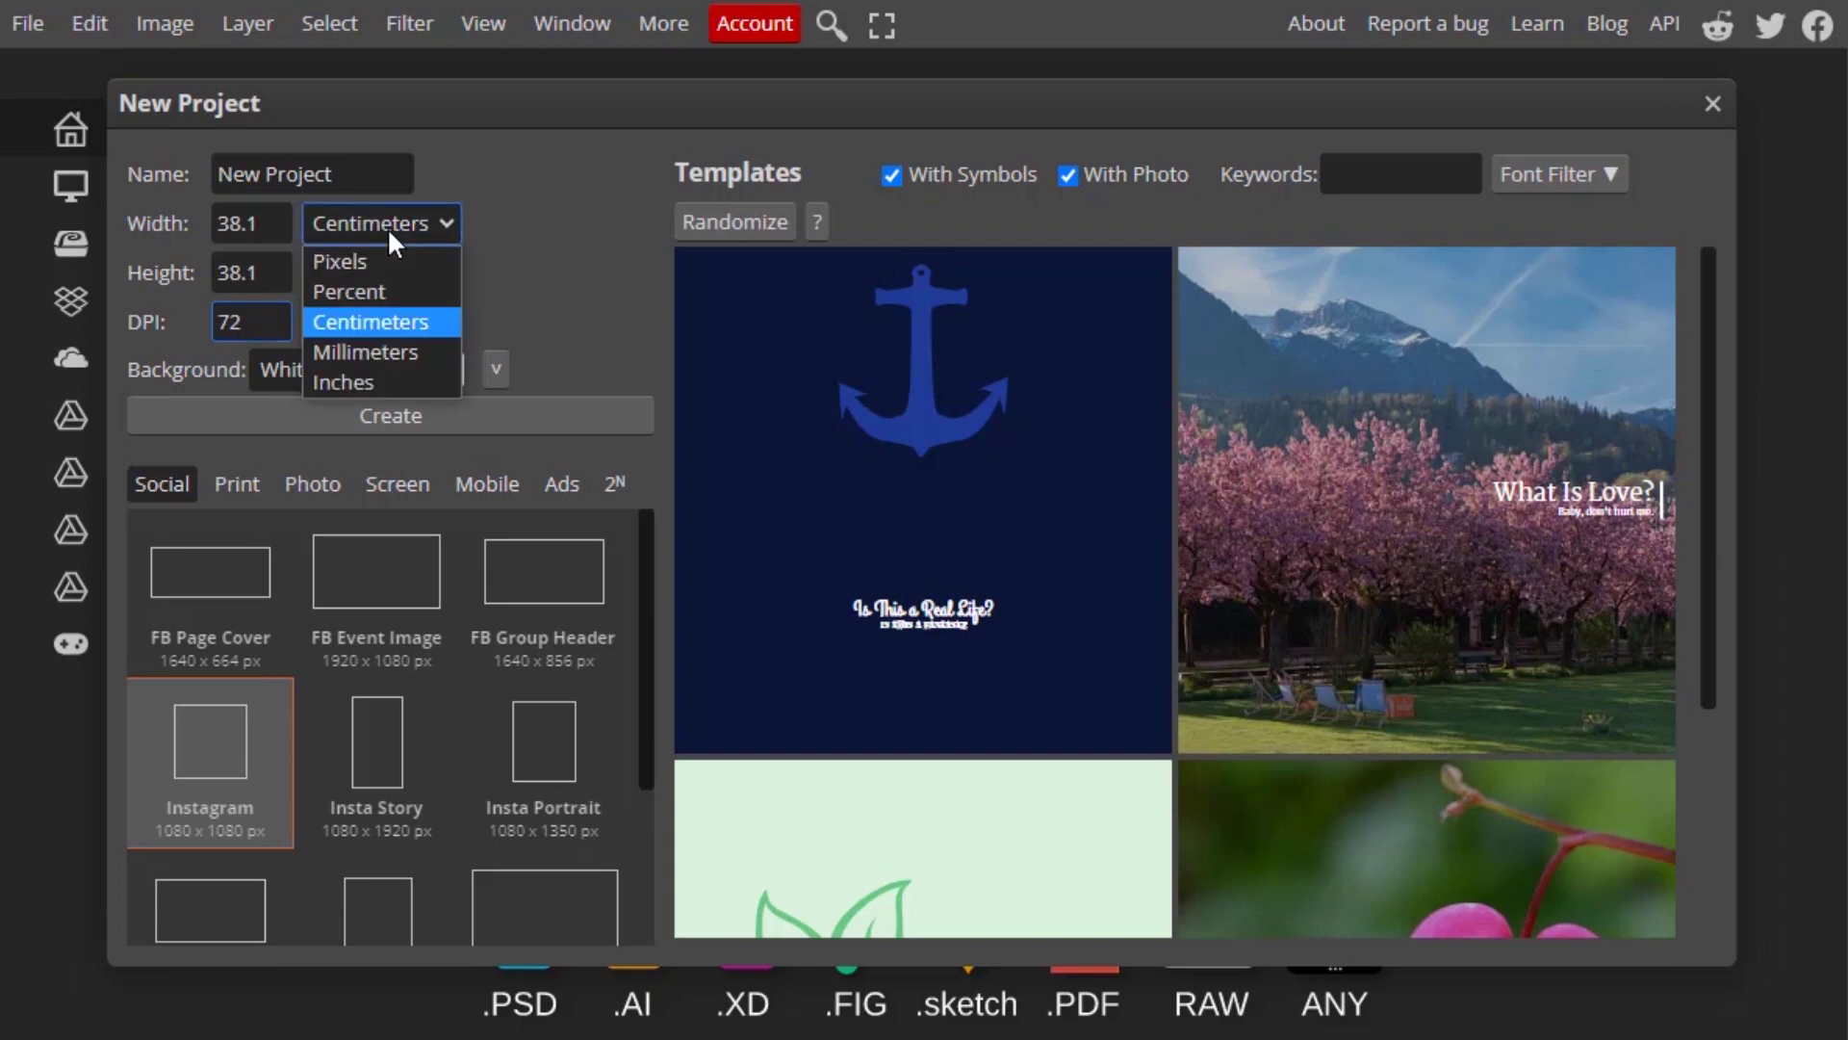
{"action": "left_click", "coordinate": [361, 383]}
{"action": "double_click", "coordinate": [229, 223]}
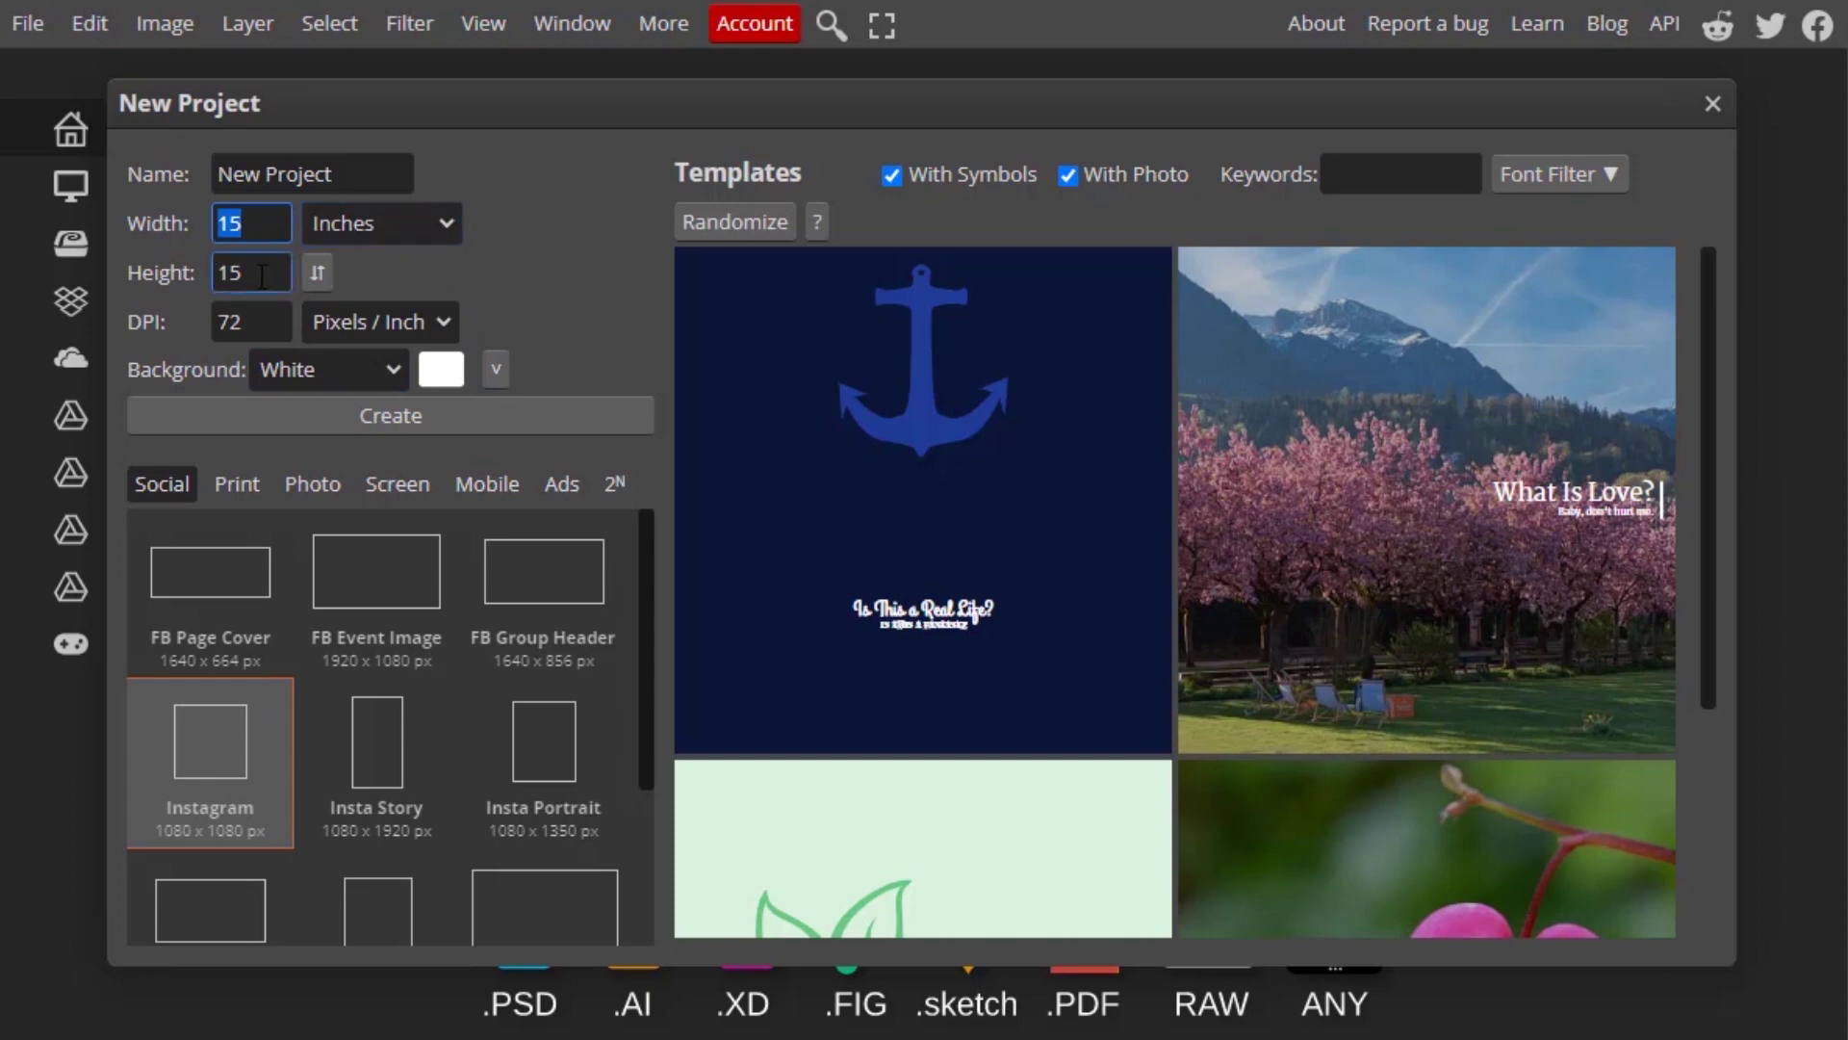
{"action": "type", "text": "1"}
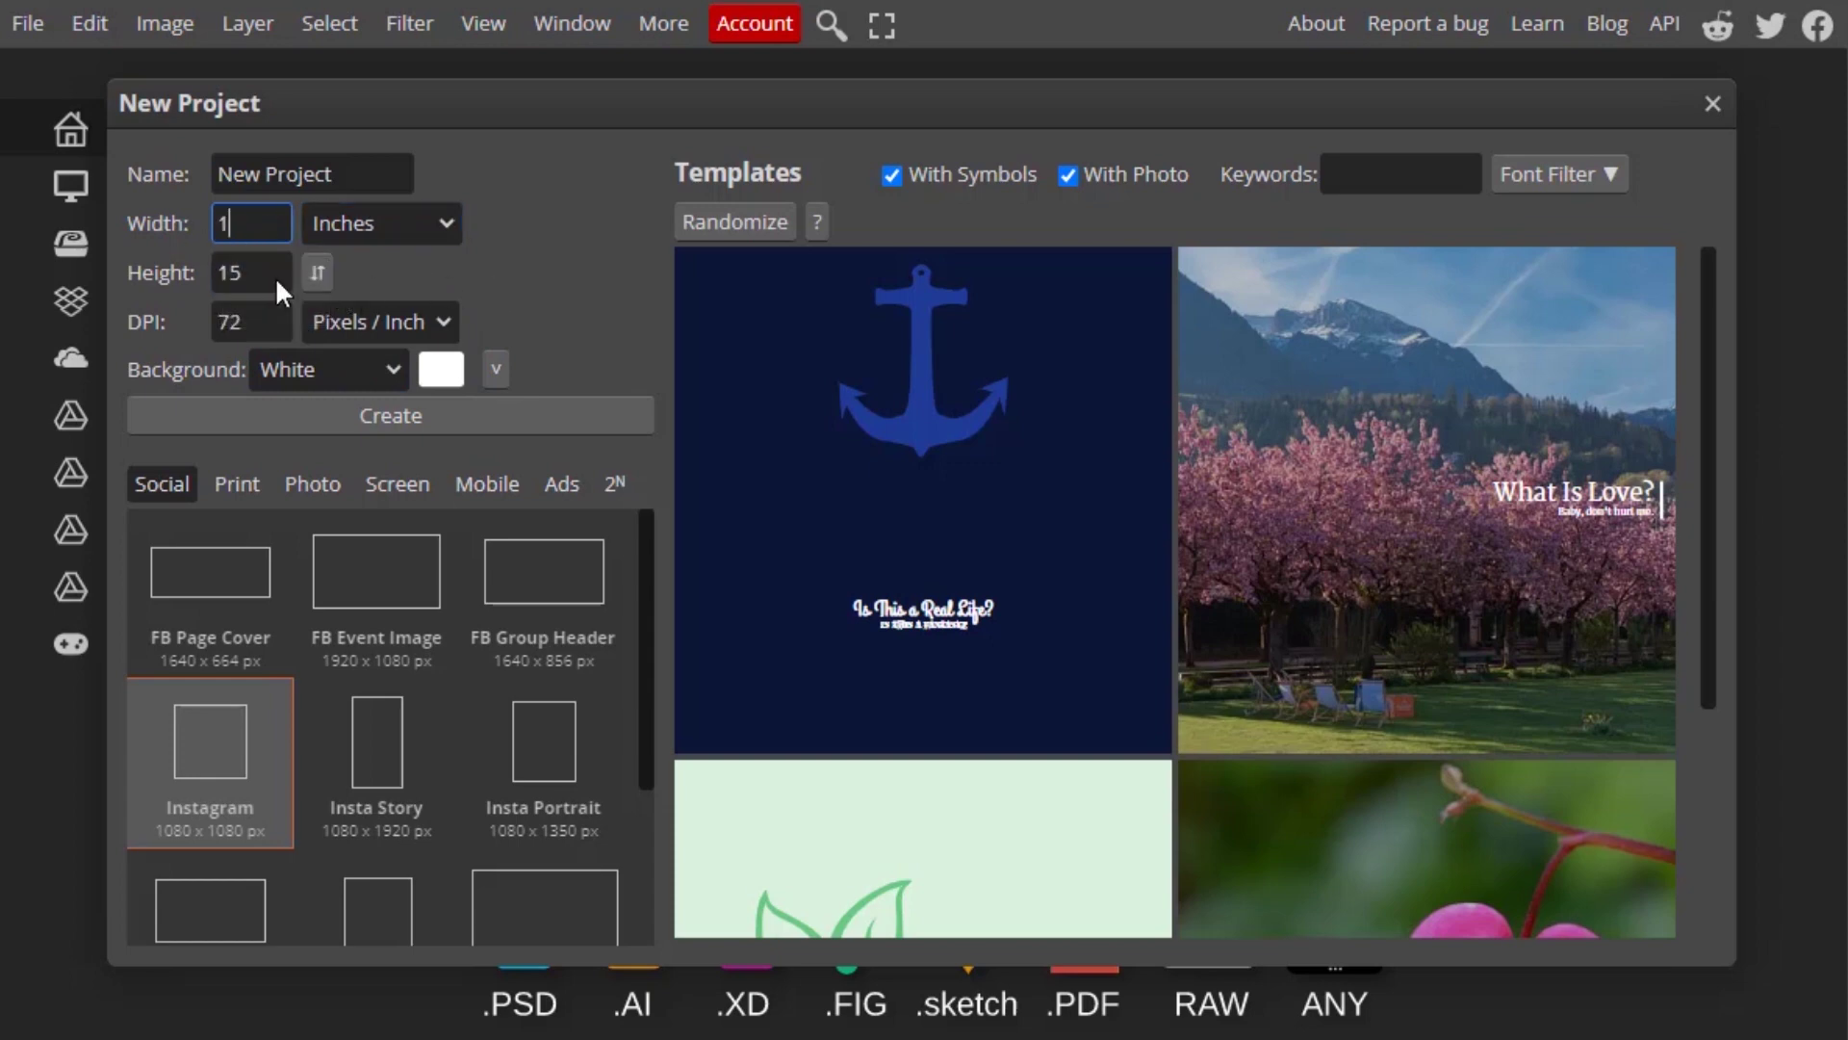
{"action": "double_click", "coordinate": [247, 271]}
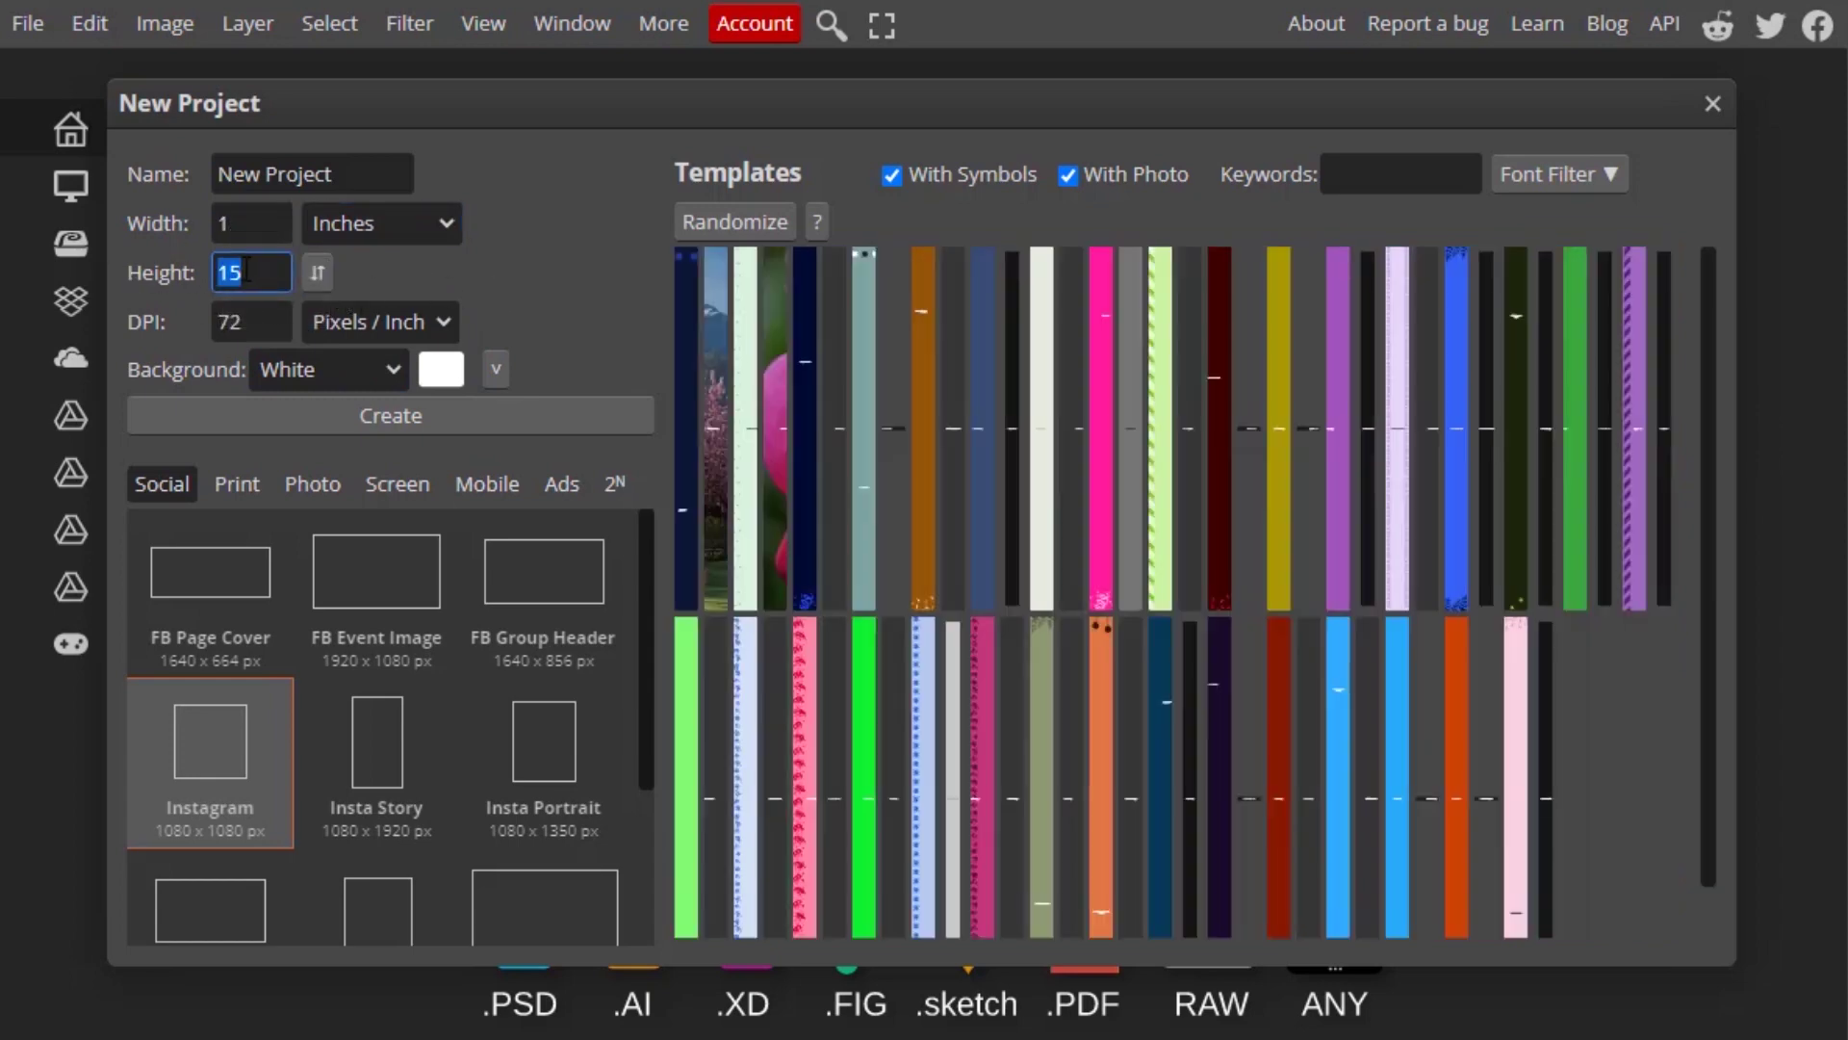
{"action": "type", "text": "1"}
{"action": "left_click", "coordinate": [255, 223]}
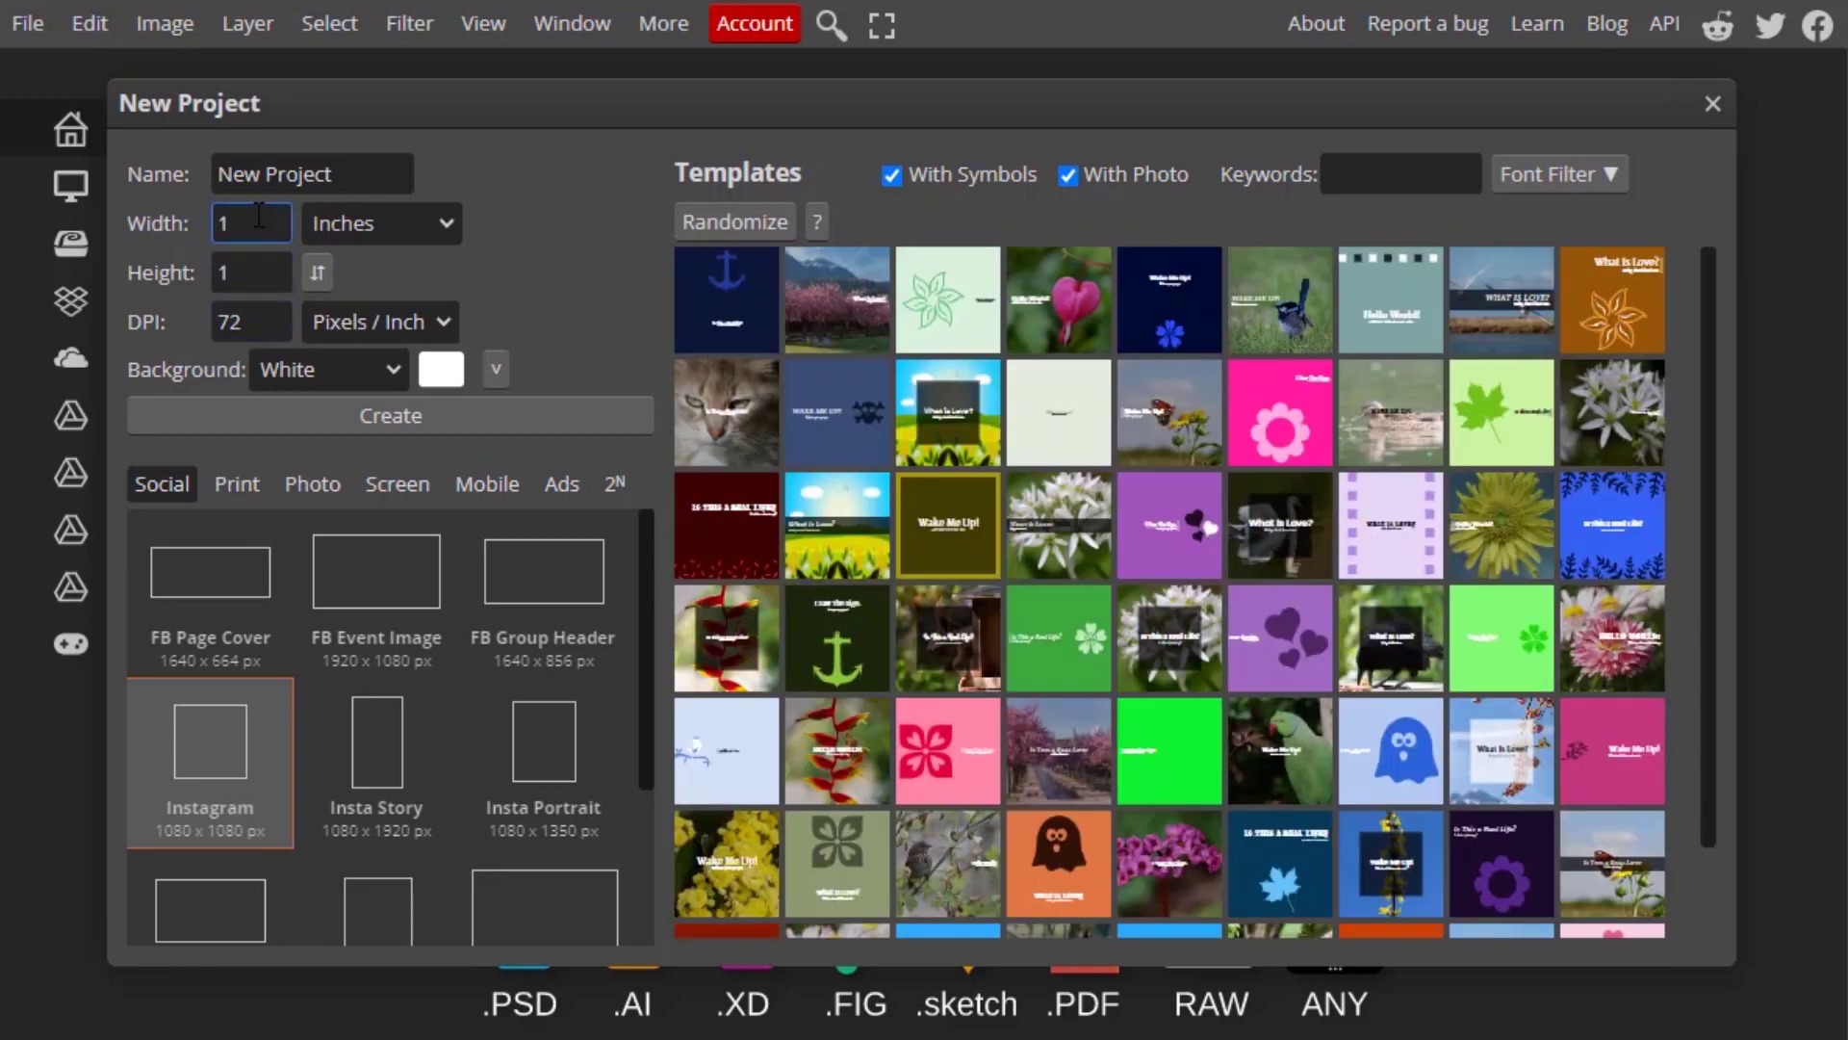
{"action": "left_click", "coordinate": [256, 279]}
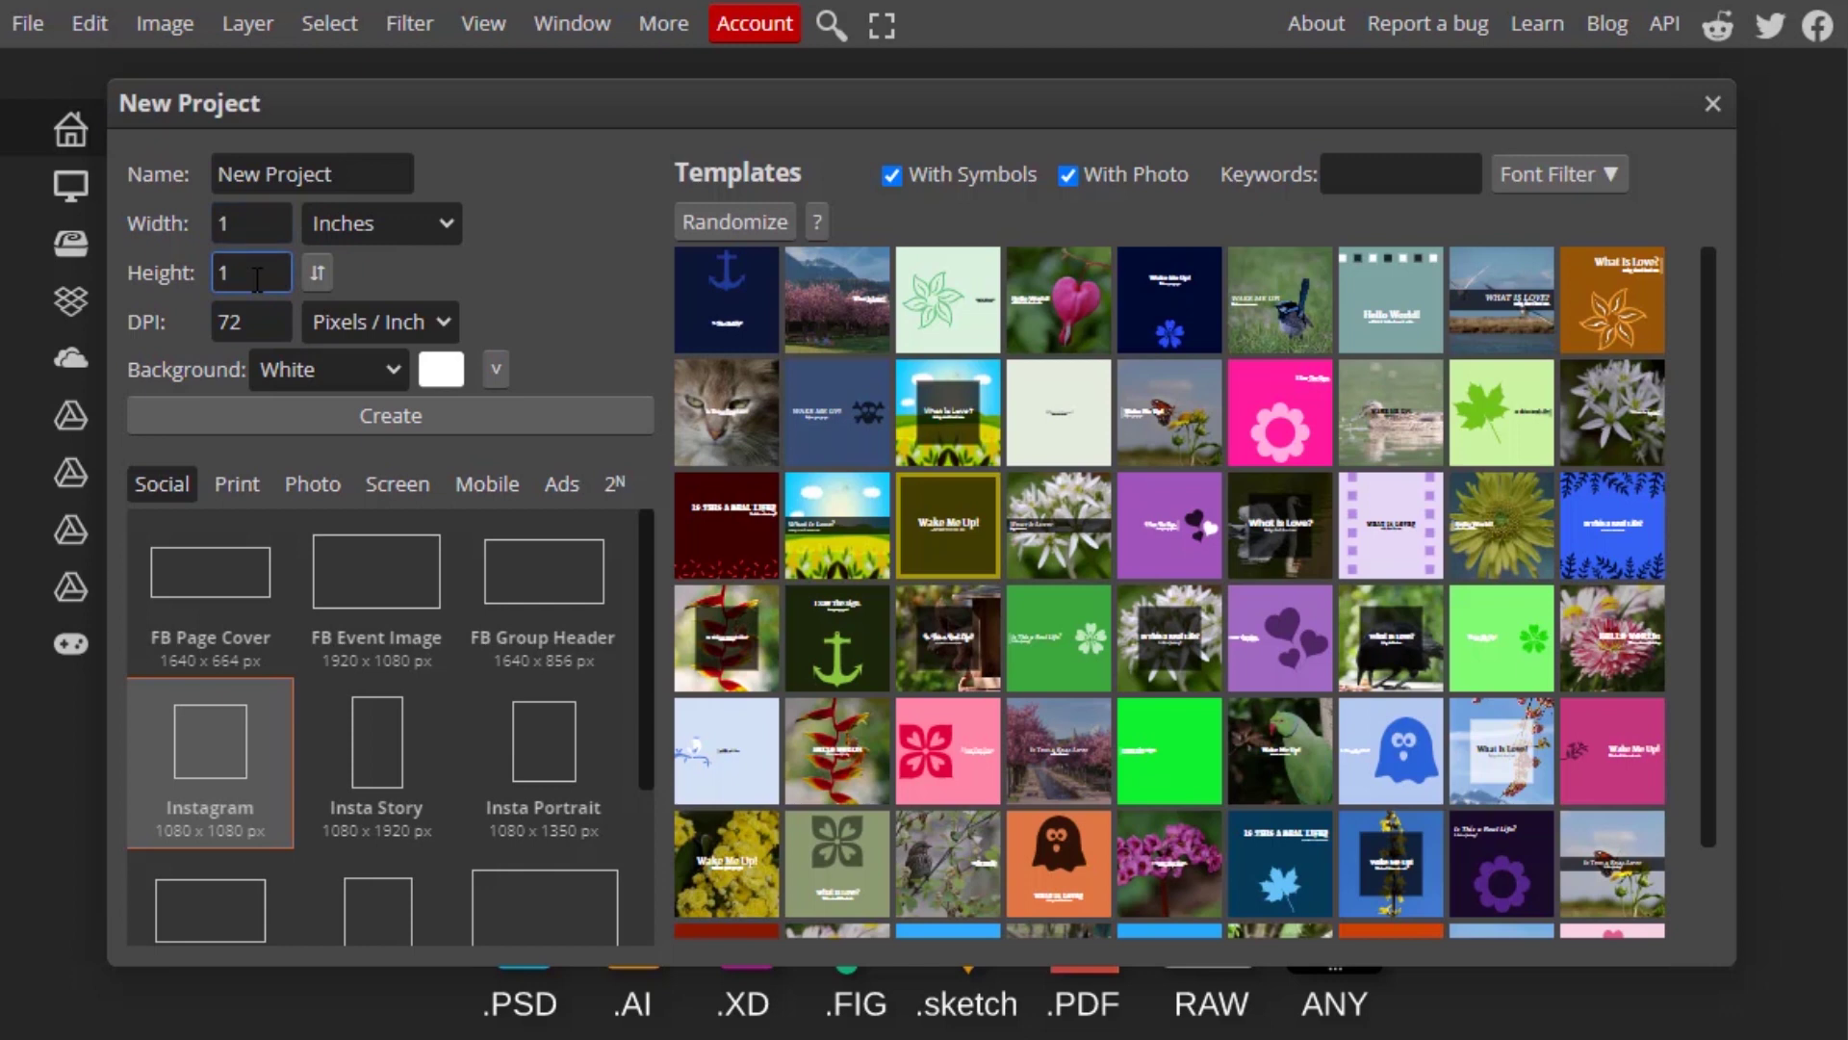
{"action": "left_click", "coordinate": [255, 317]}
{"action": "left_click", "coordinate": [278, 224]}
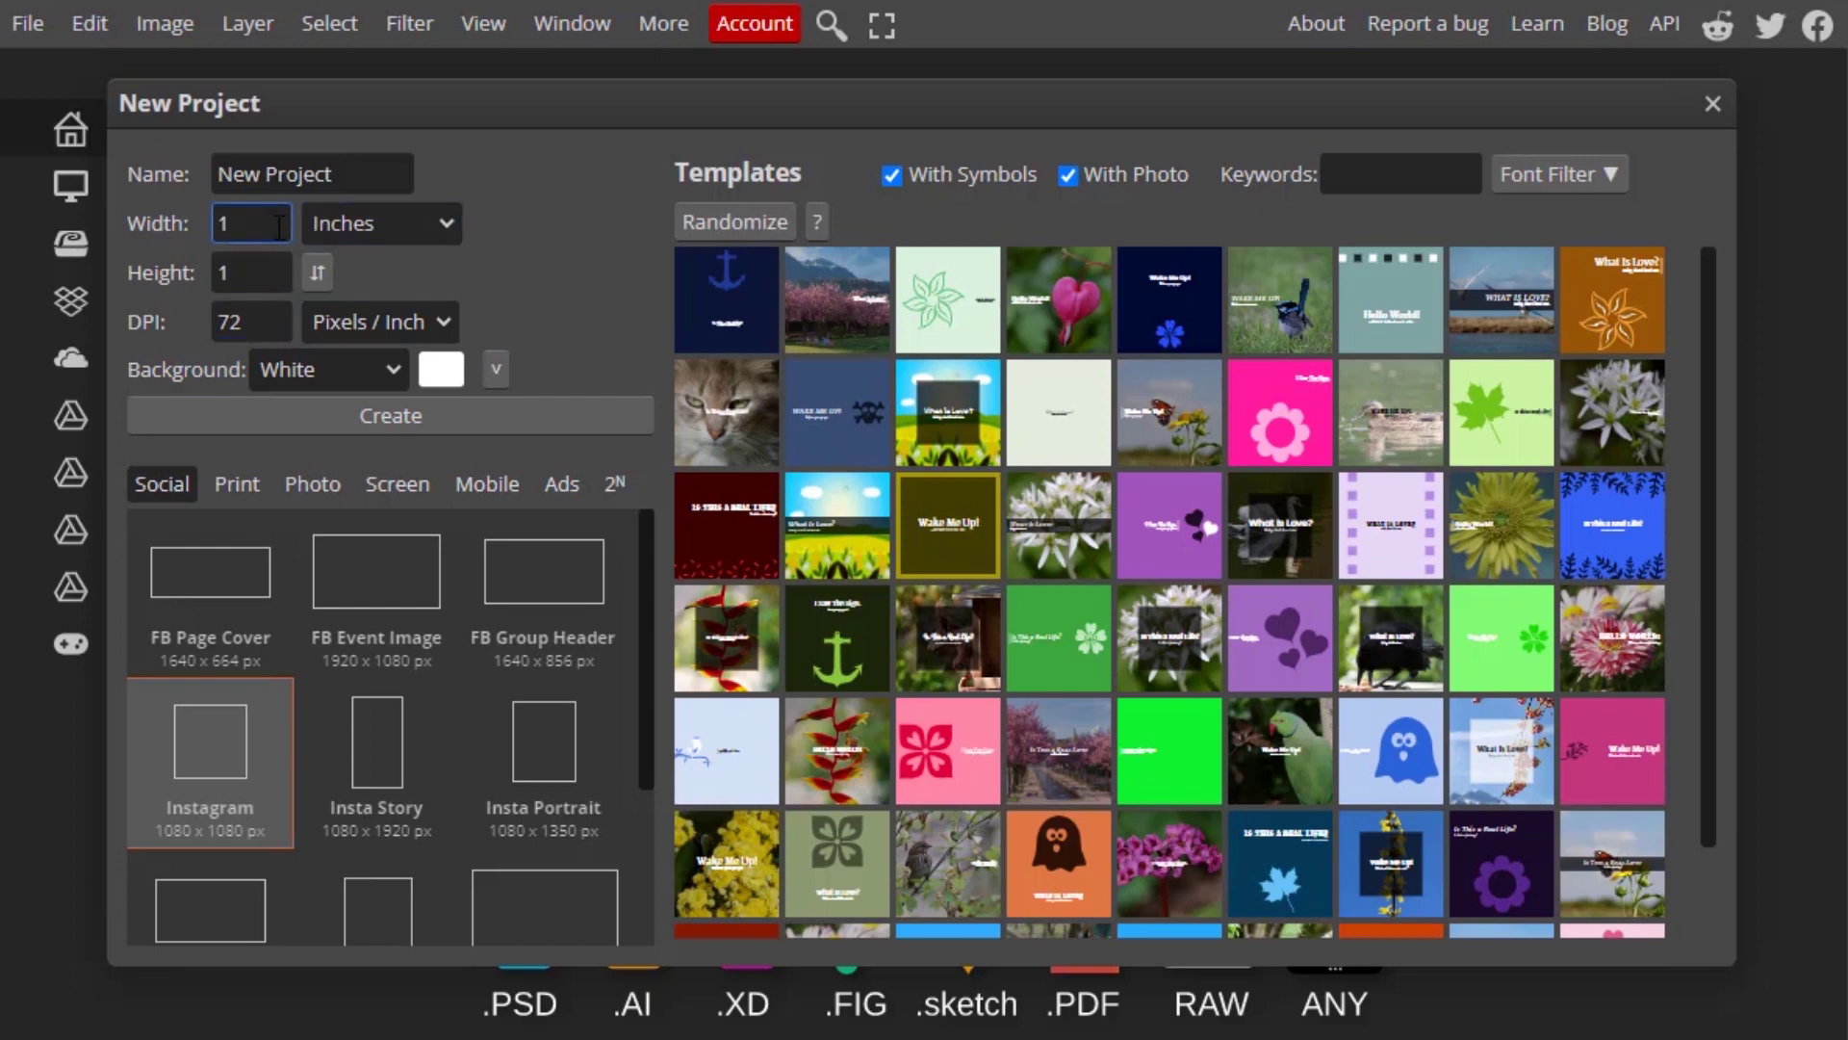
Replace the 300 DPI value with 1 and type 72 into the height.
{"action": "left_click", "coordinate": [260, 322]}
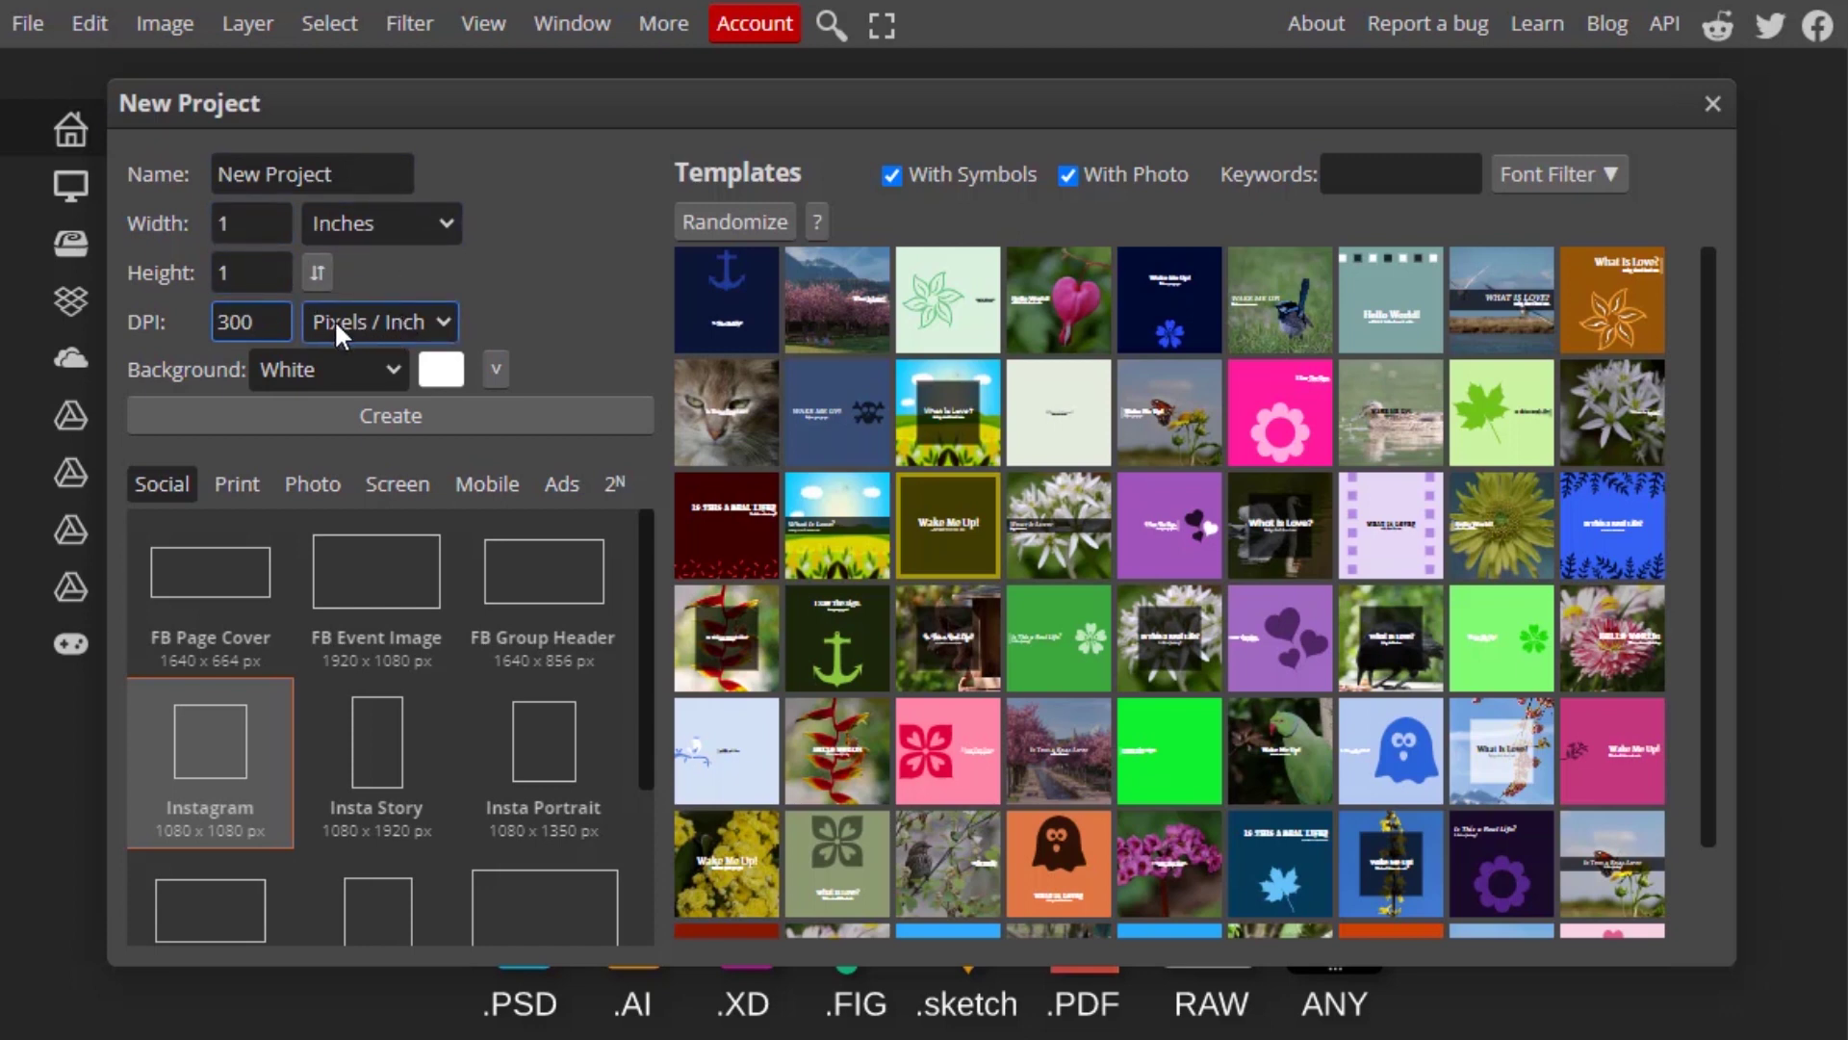
{"action": "double_click", "coordinate": [236, 322]}
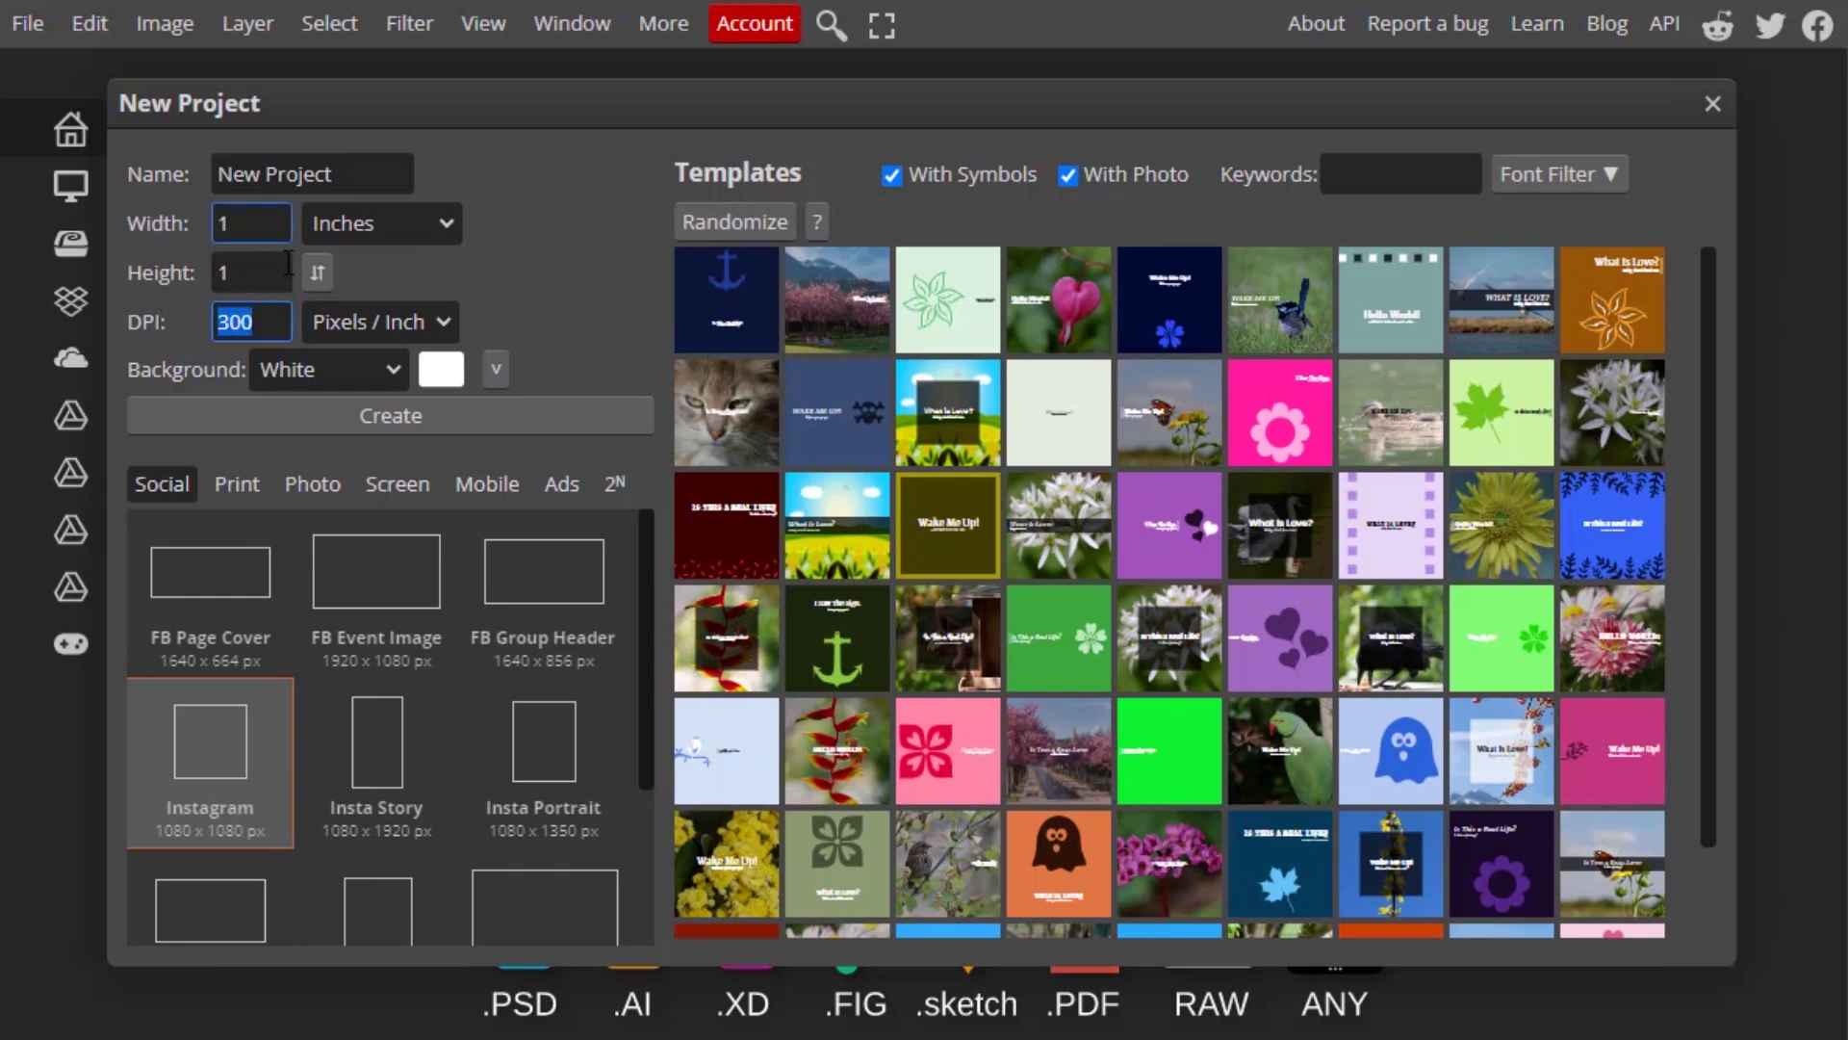
{"action": "left_click", "coordinate": [279, 318]}
{"action": "left_click_drag", "start_coordinate": [279, 318], "coordinate": [152, 327]}
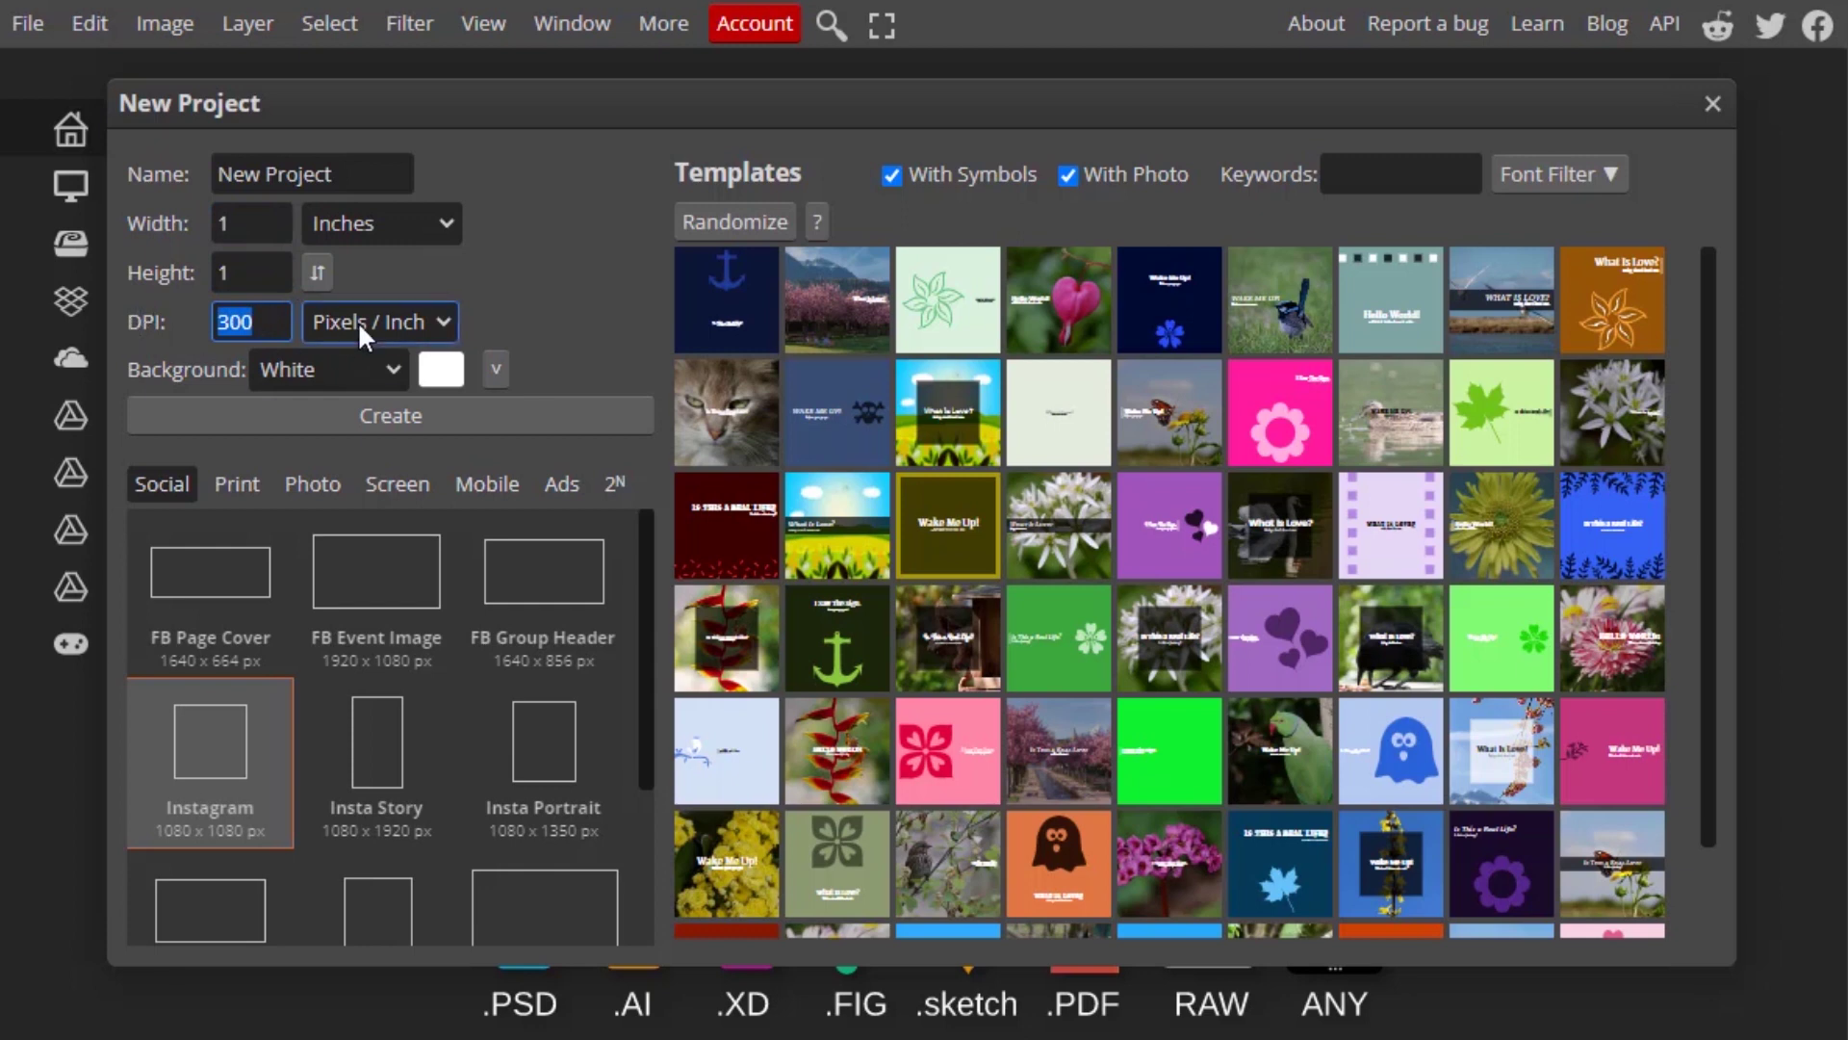
{"action": "type", "text": "1"}
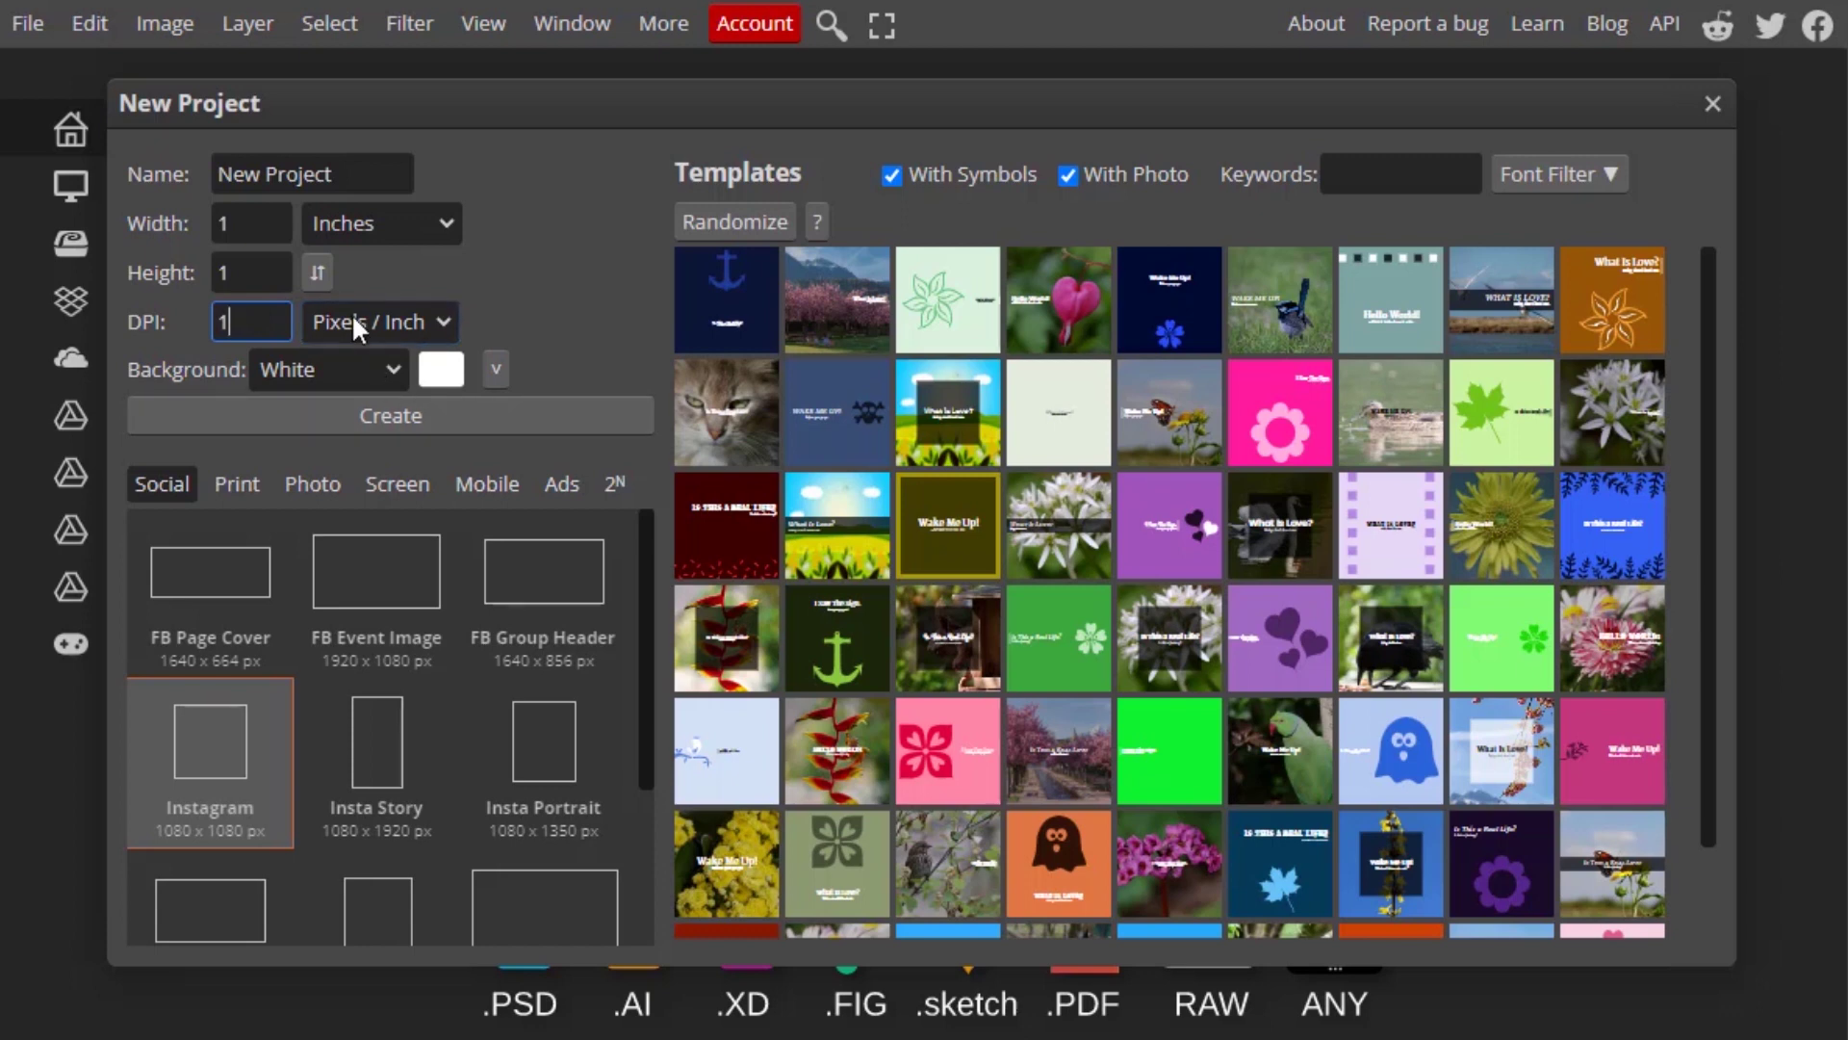
{"action": "double_click", "coordinate": [241, 272]}
{"action": "type", "text": "72"}
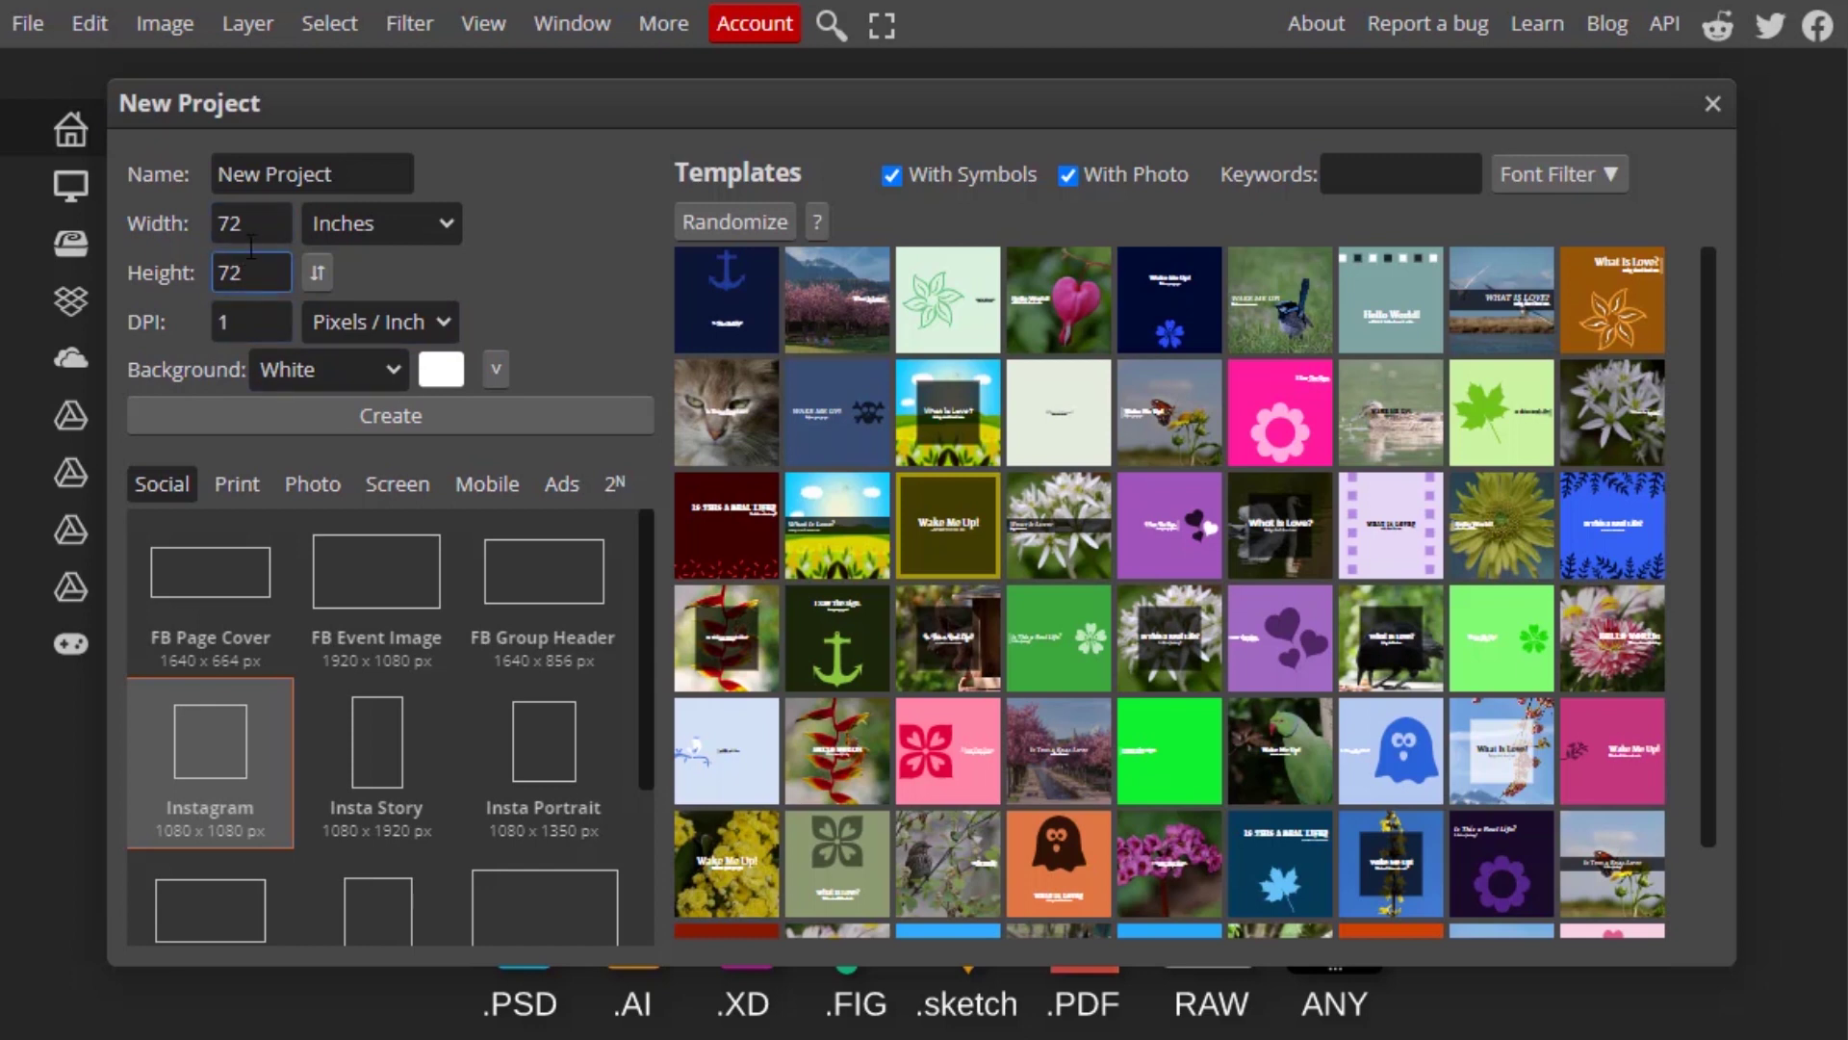
Re-enter width and height as 1 inch each, leaving the DPI at 1.
{"action": "left_click", "coordinate": [251, 227]}
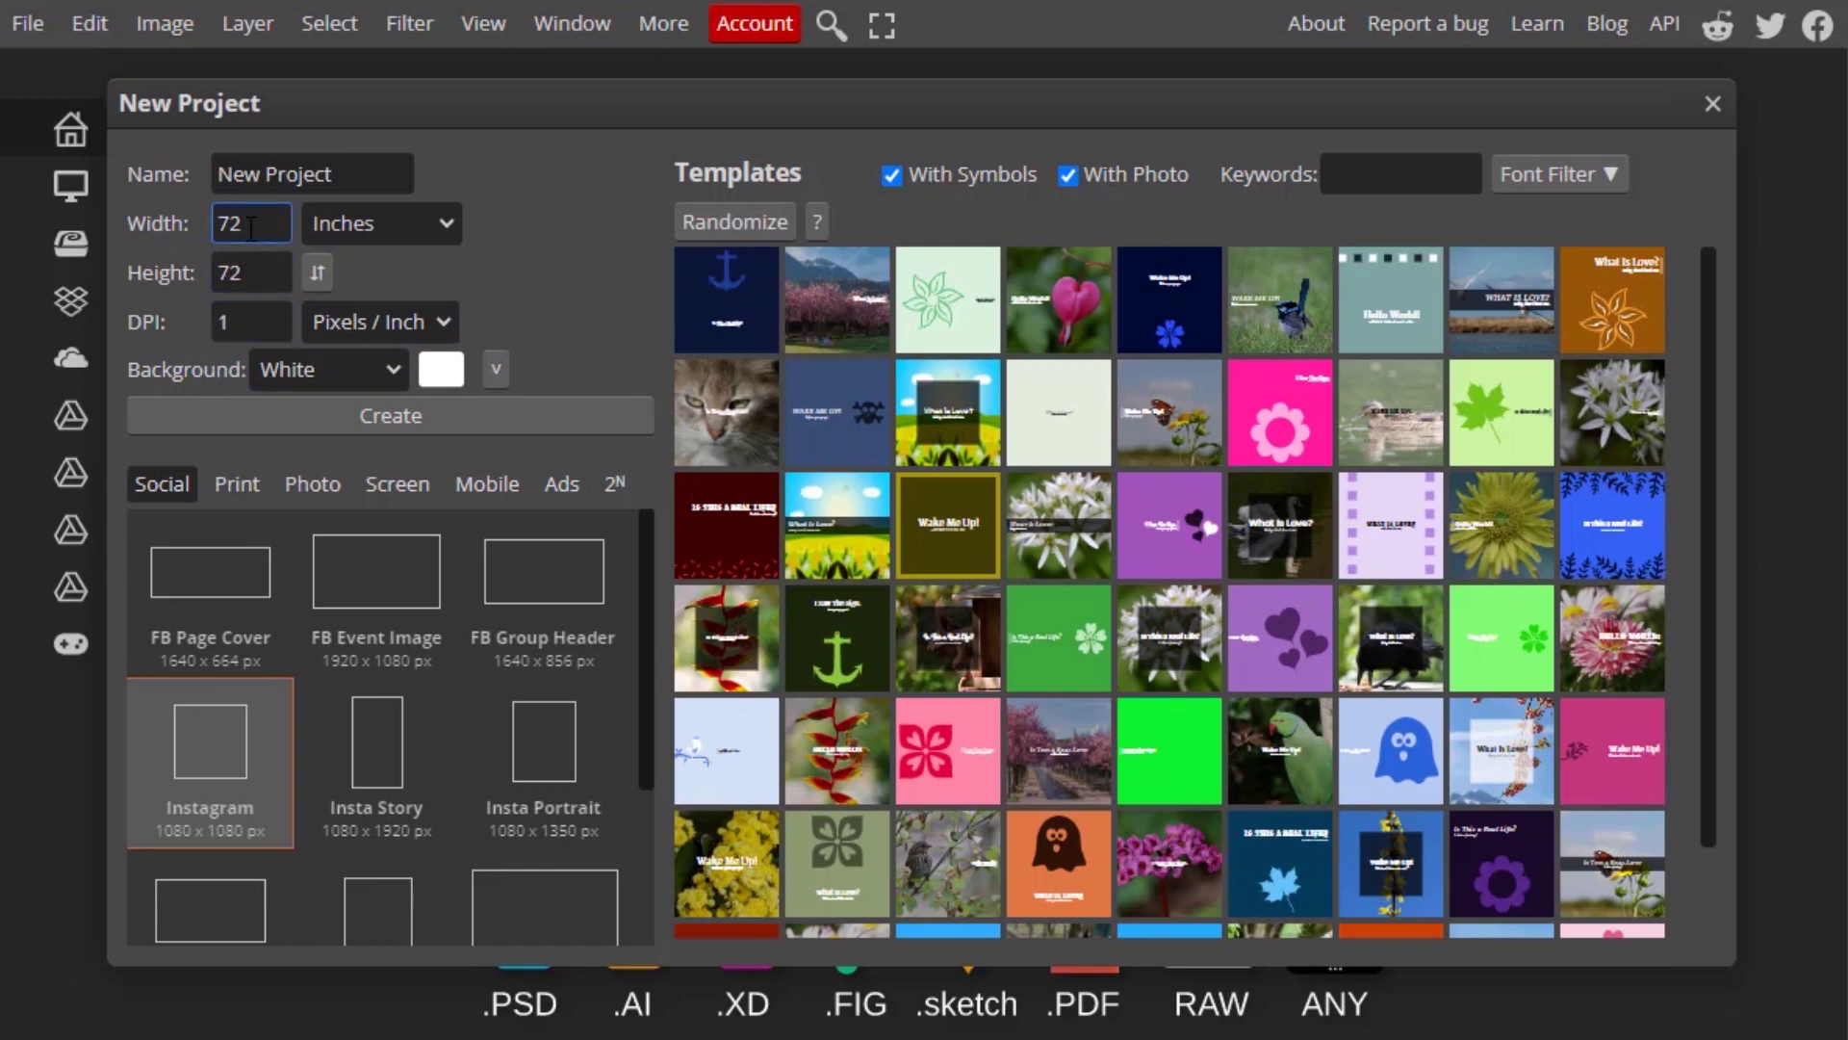
{"action": "left_click", "coordinate": [246, 281]}
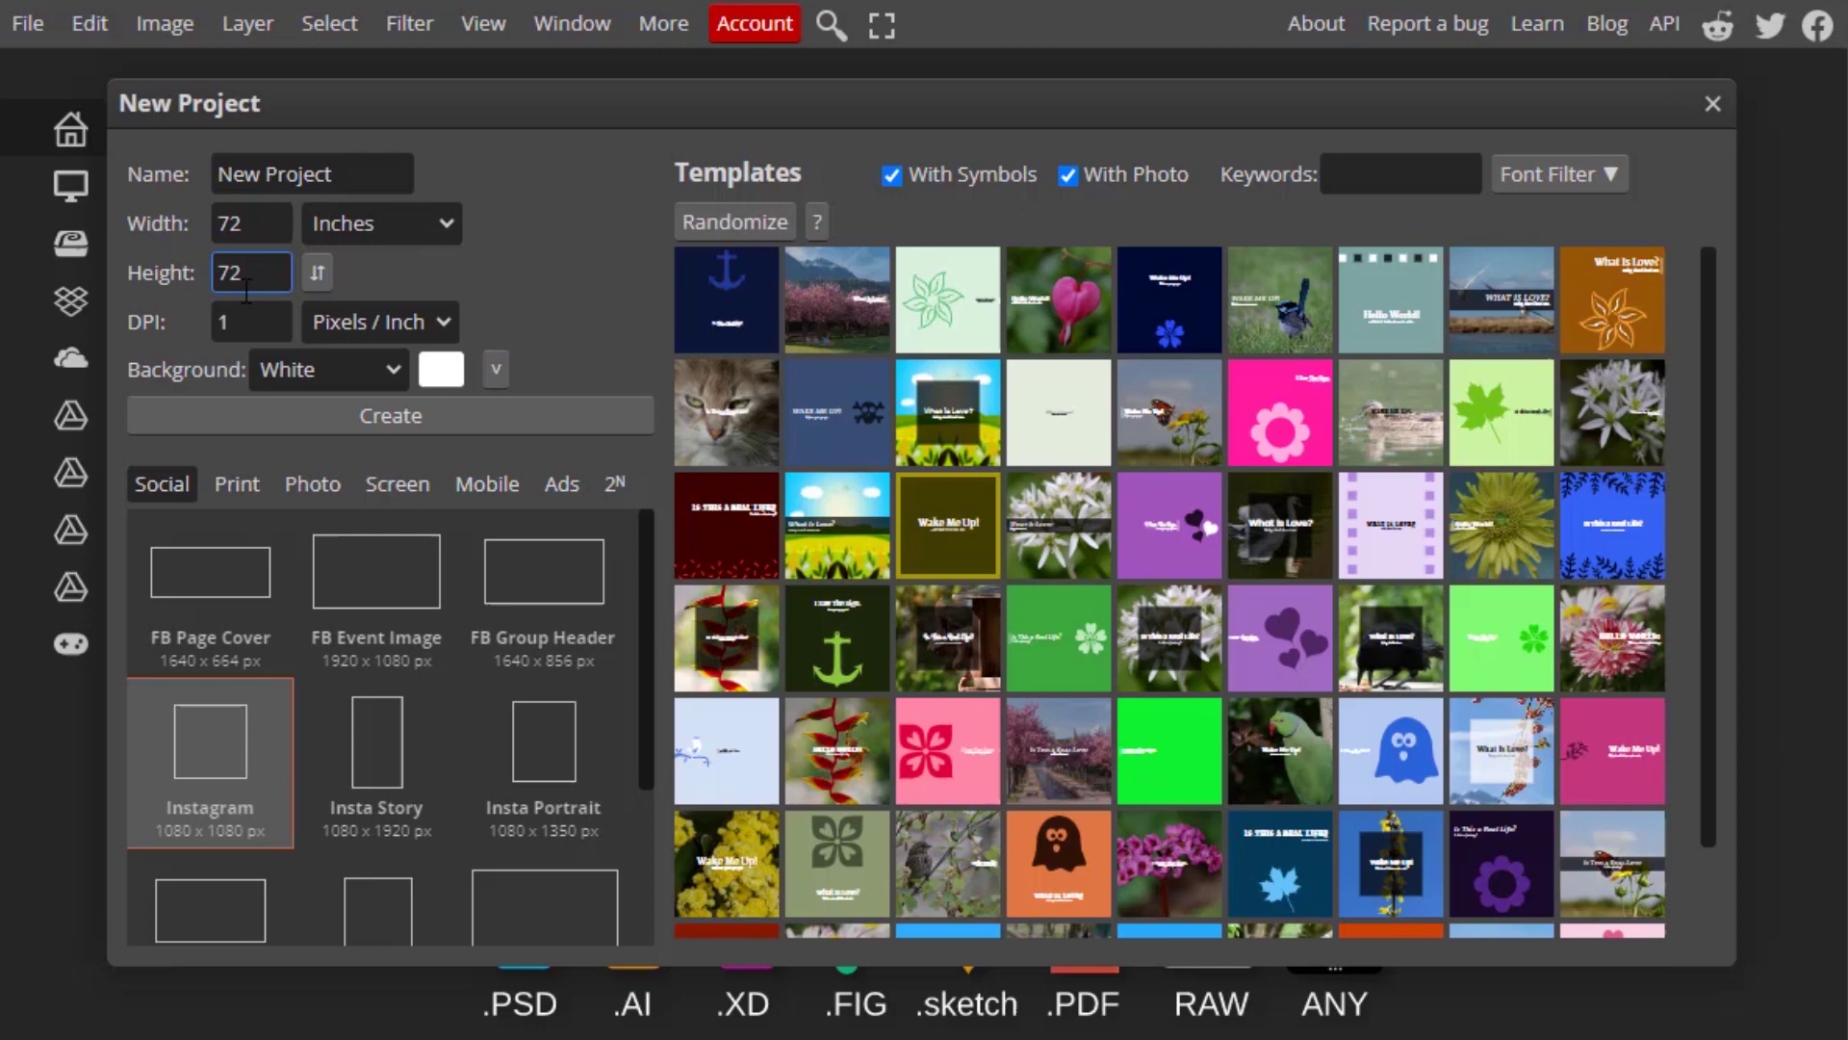
{"action": "left_click", "coordinate": [251, 325]}
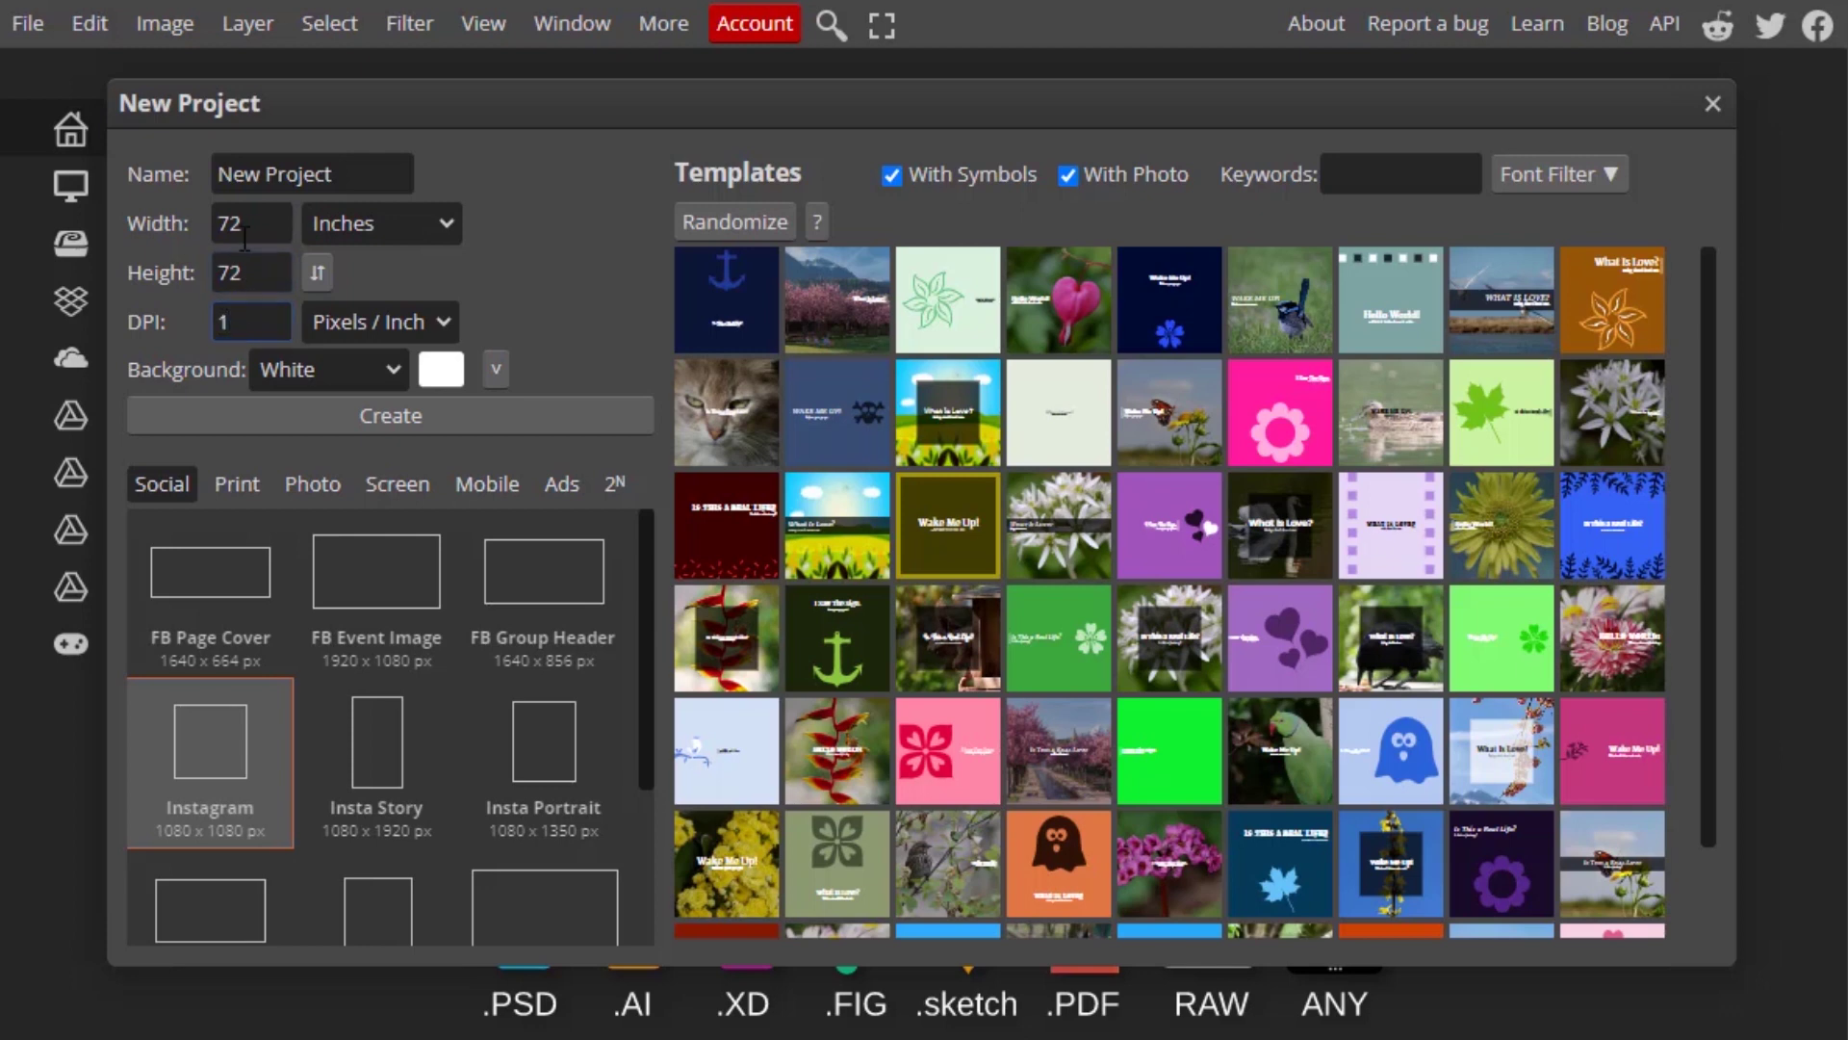
{"action": "double_click", "coordinate": [245, 236]}
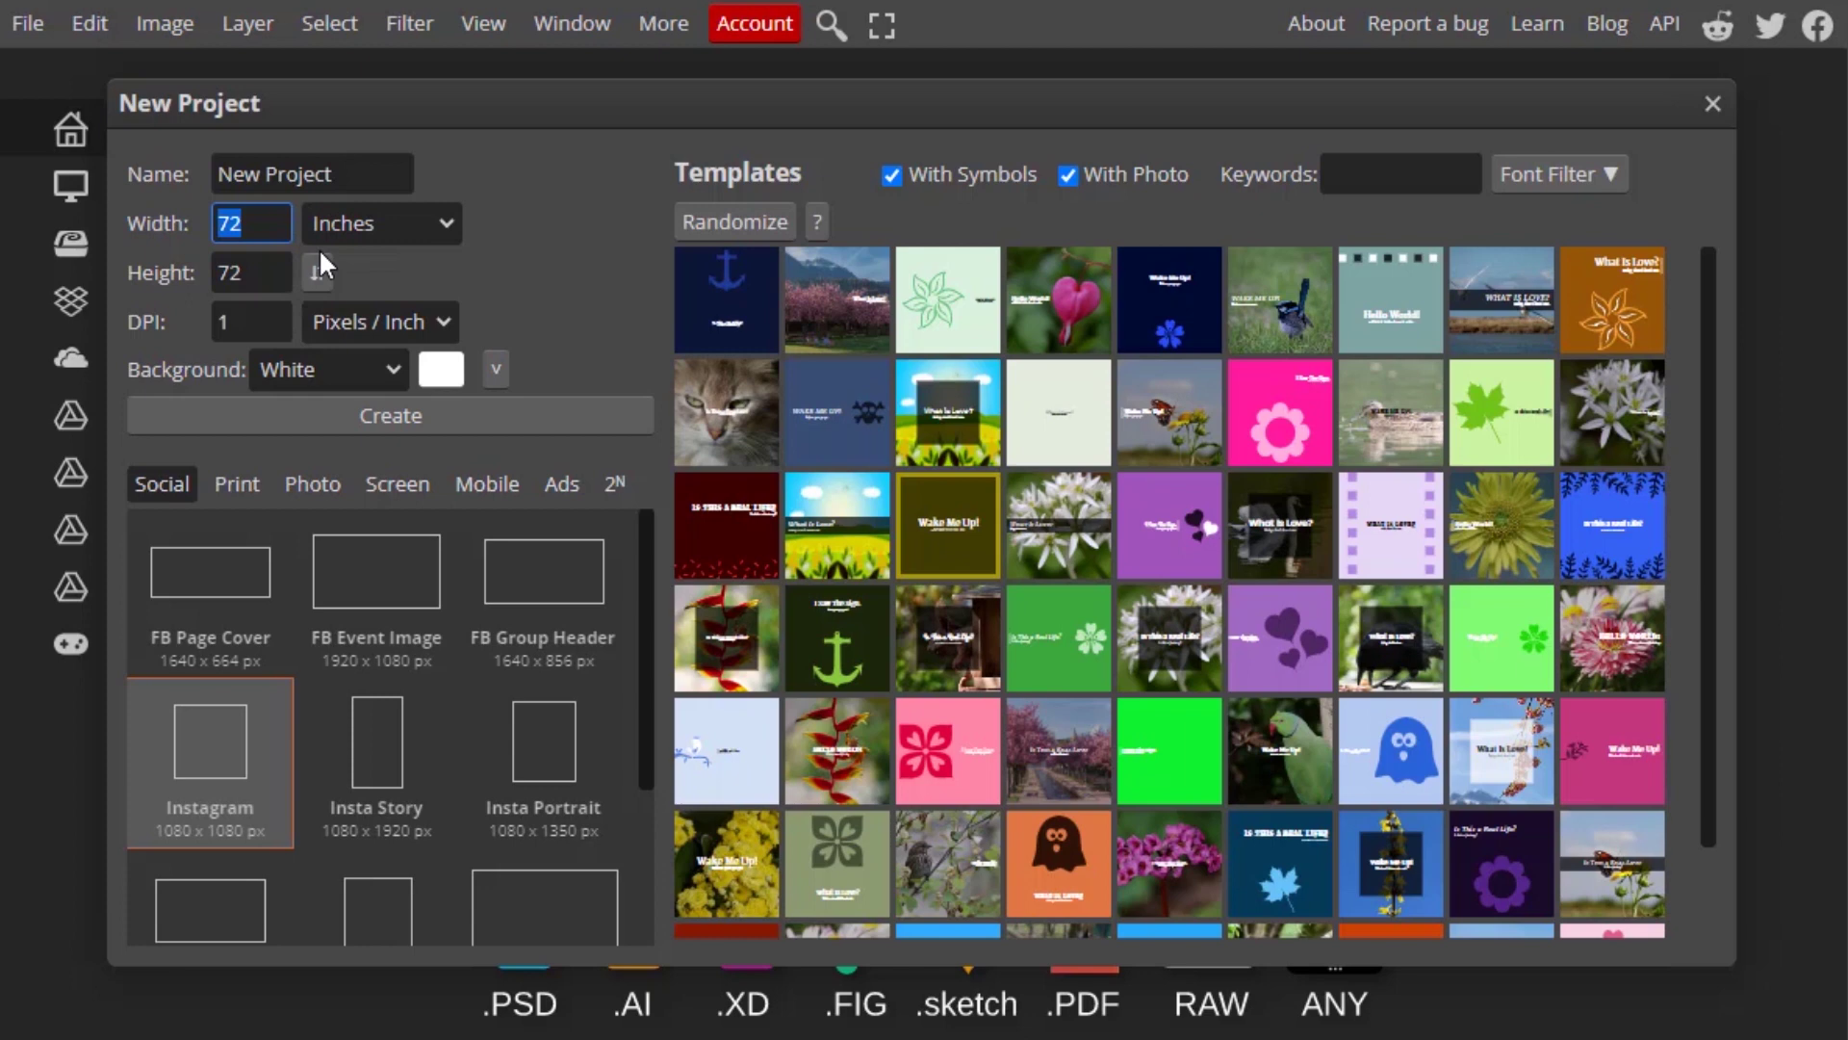
{"action": "type", "text": "1280"}
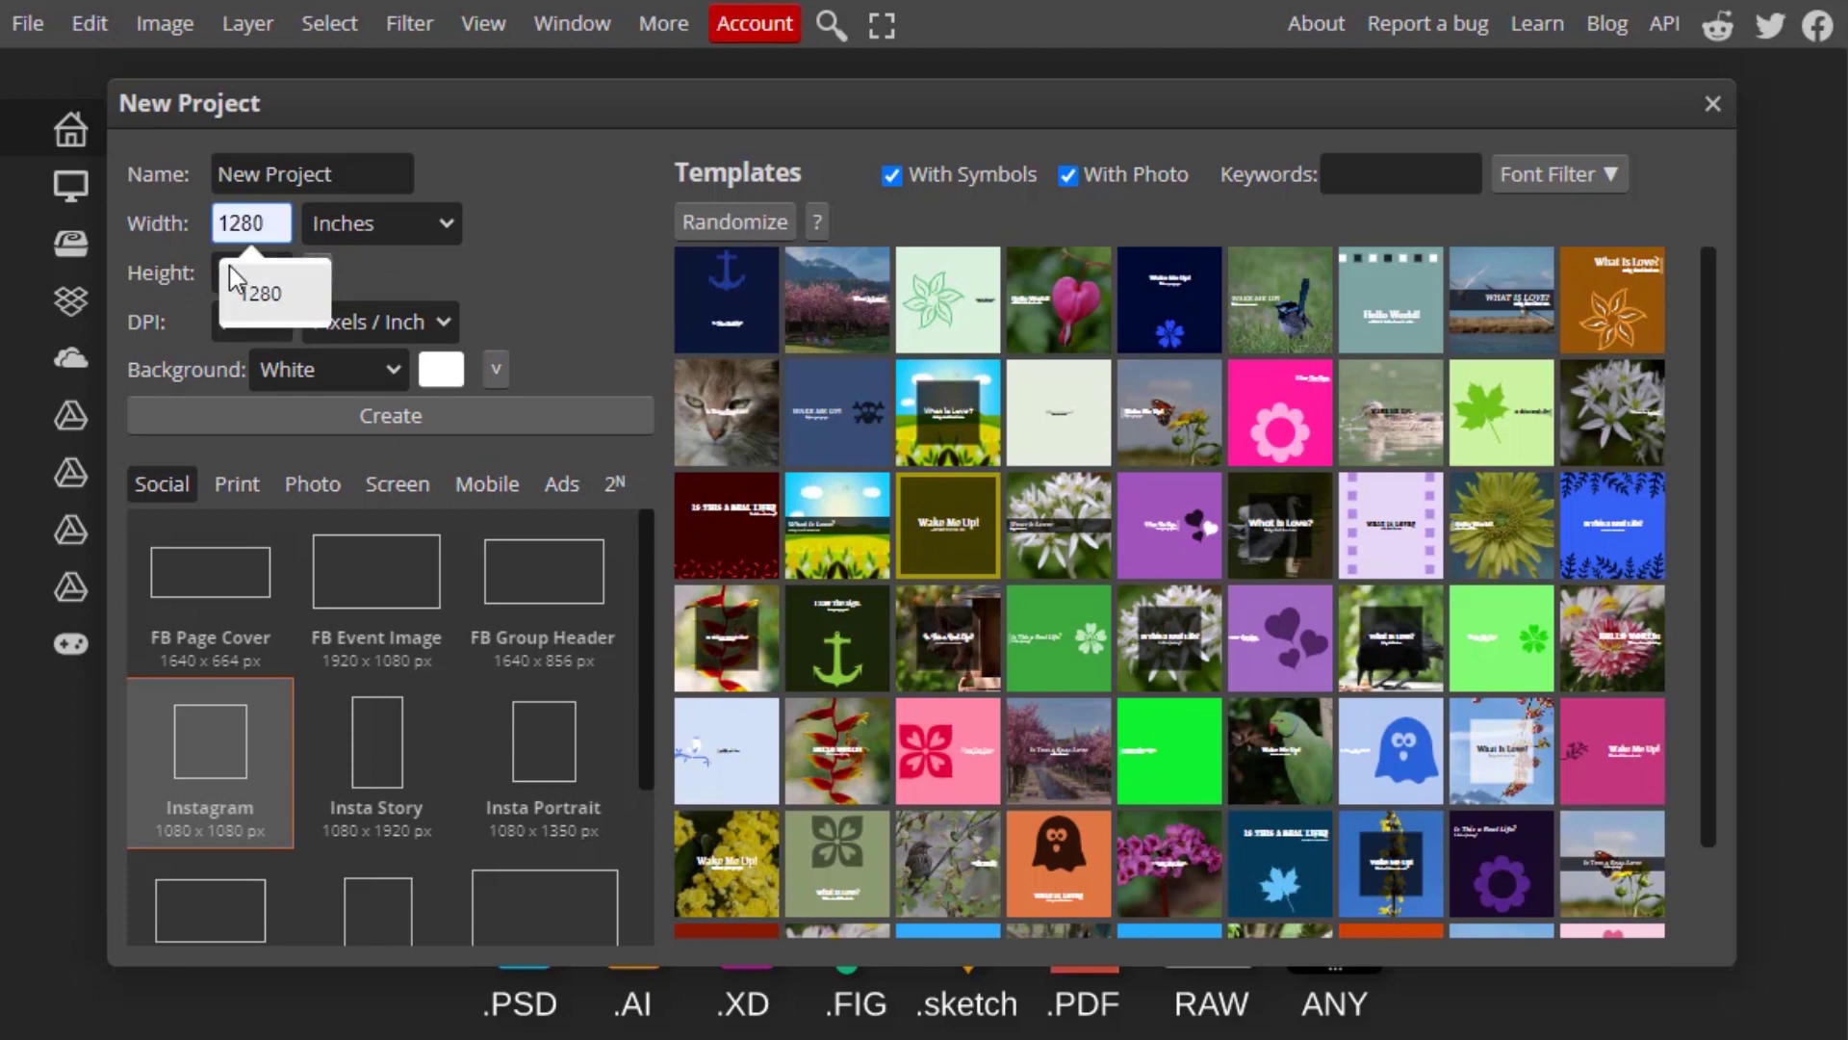
{"action": "key", "text": "Tab"}
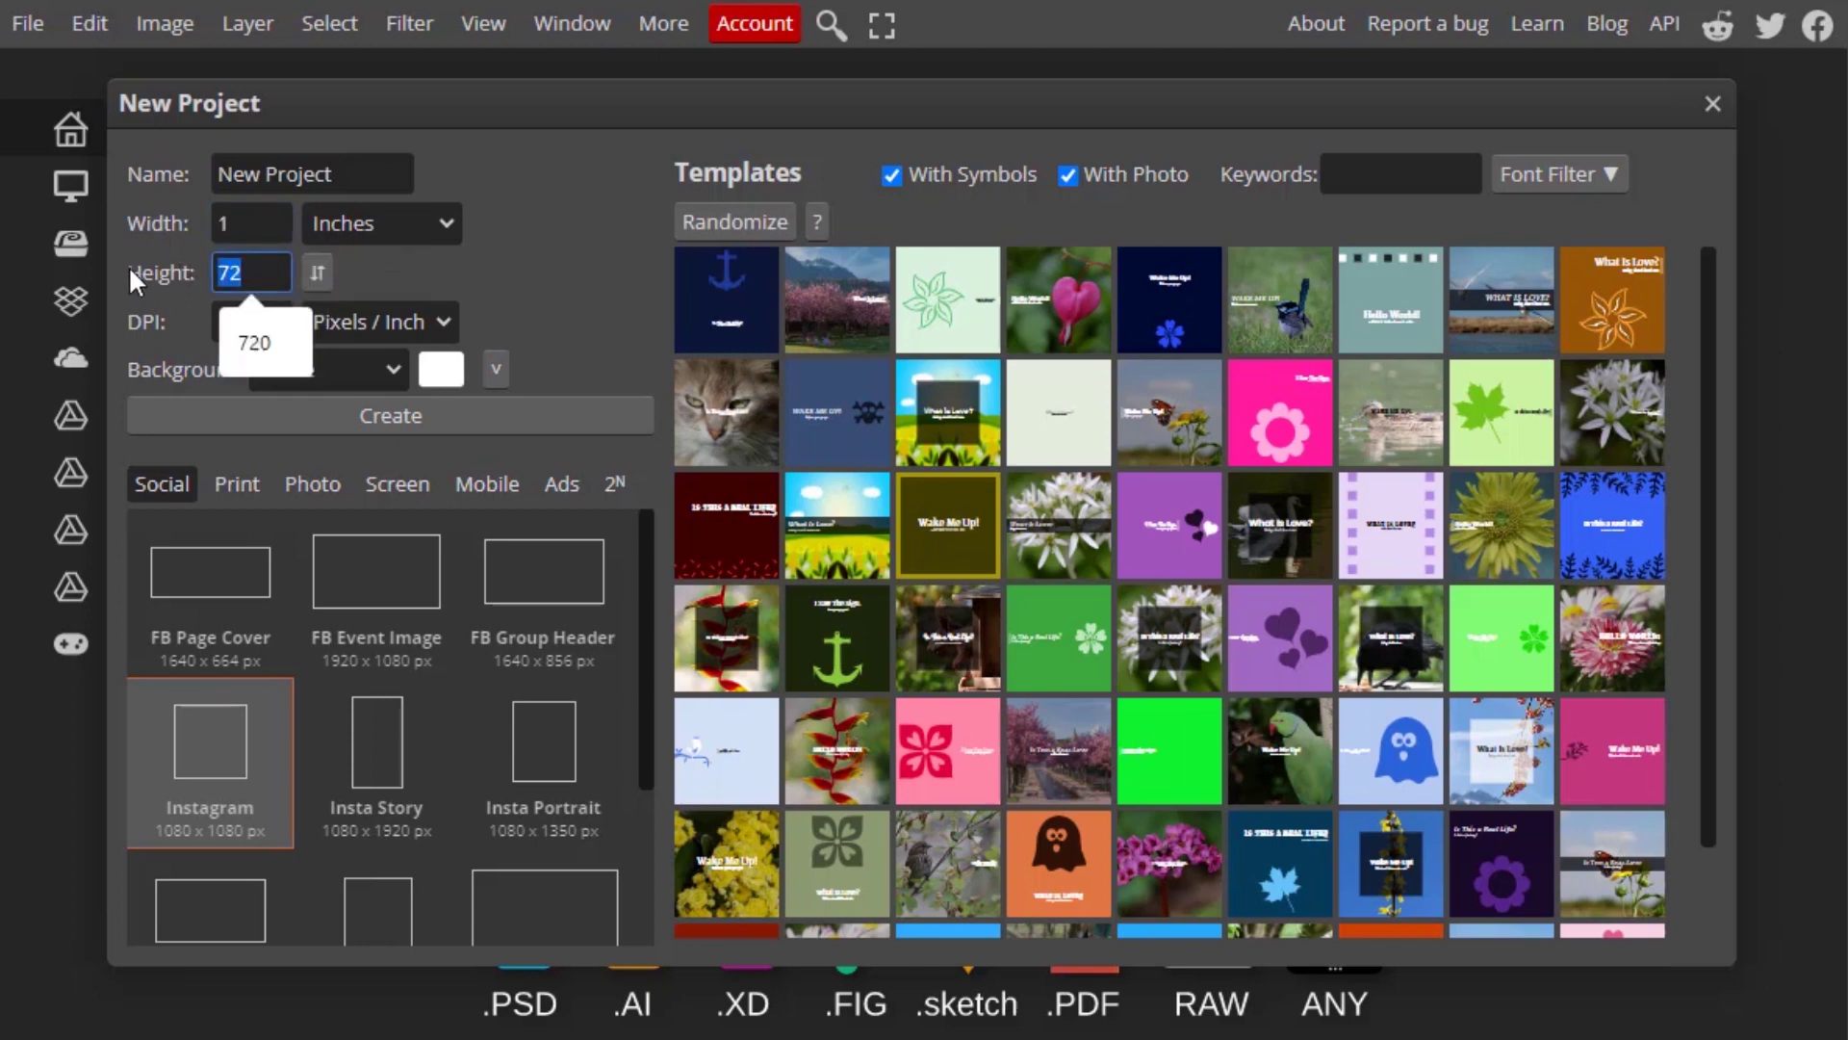
{"action": "type", "text": "1"}
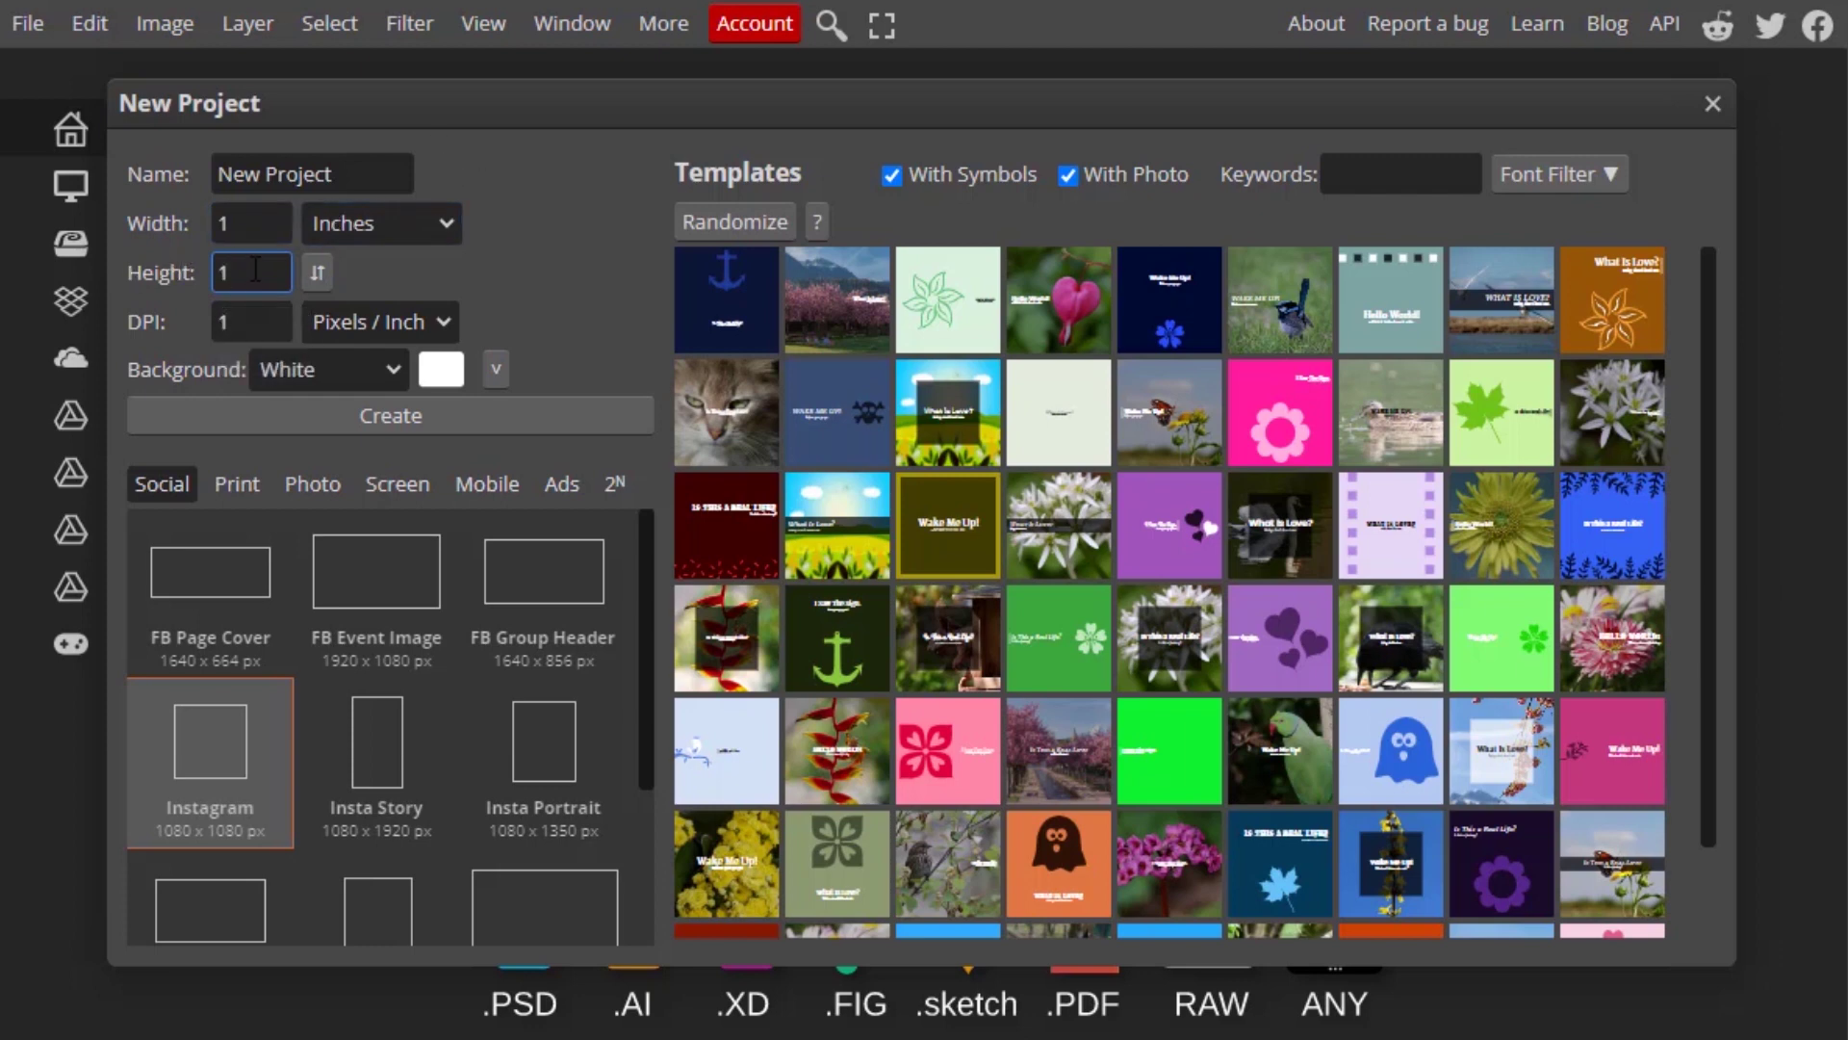
{"action": "left_click", "coordinate": [248, 327]}
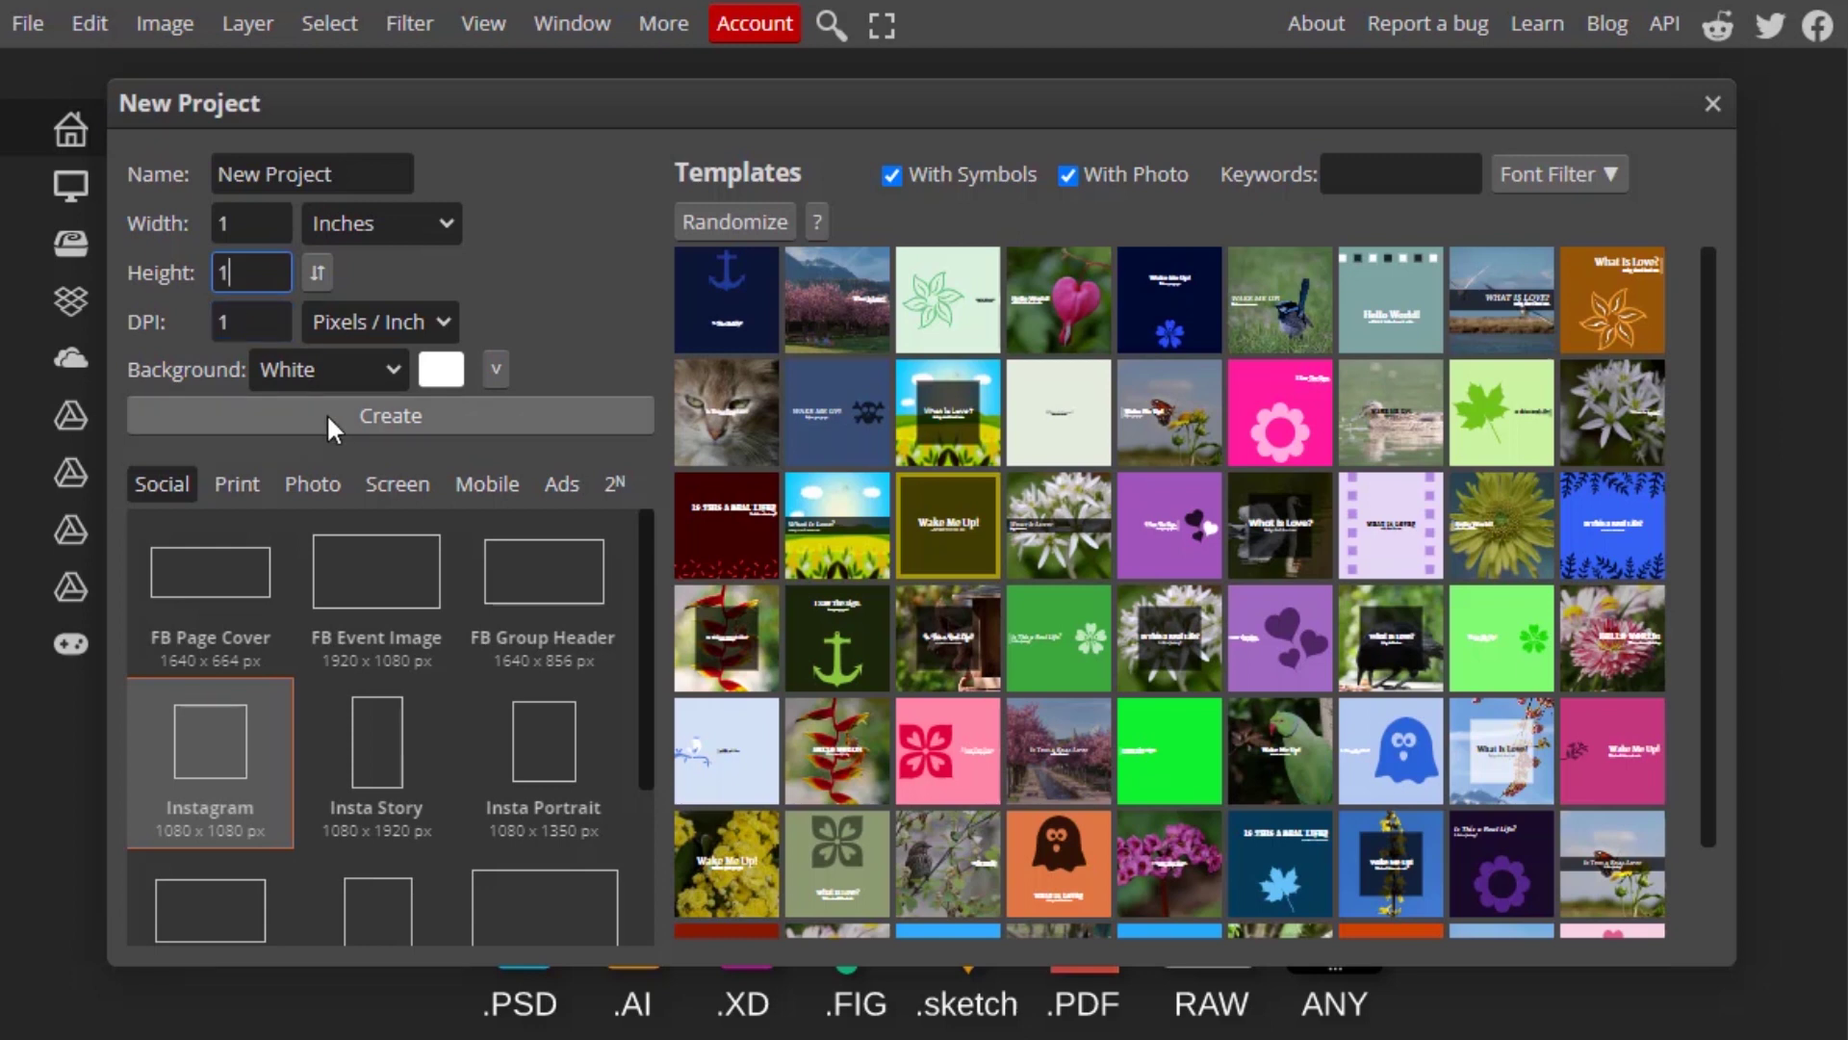
Create the 1 × 1 inch document and select the Pencil Tool at 1 px size.
{"action": "left_click", "coordinate": [372, 414]}
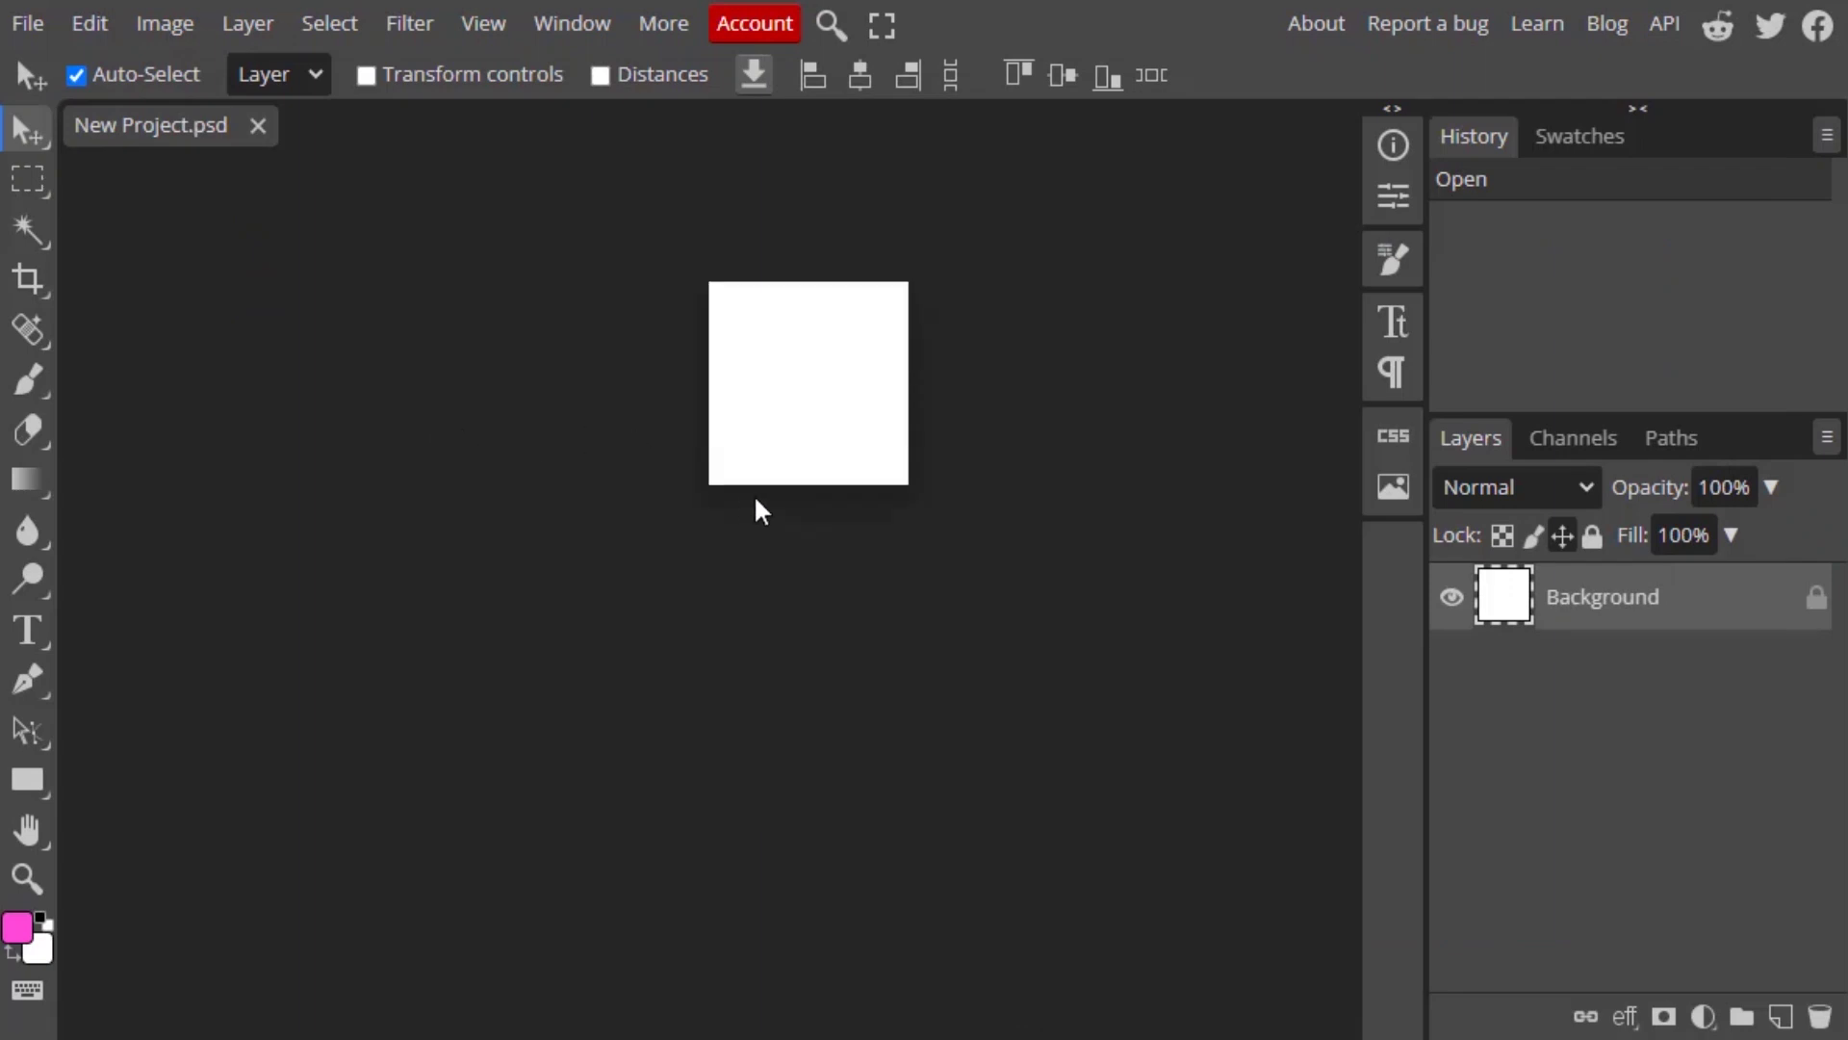
{"action": "right_click", "coordinate": [33, 395]}
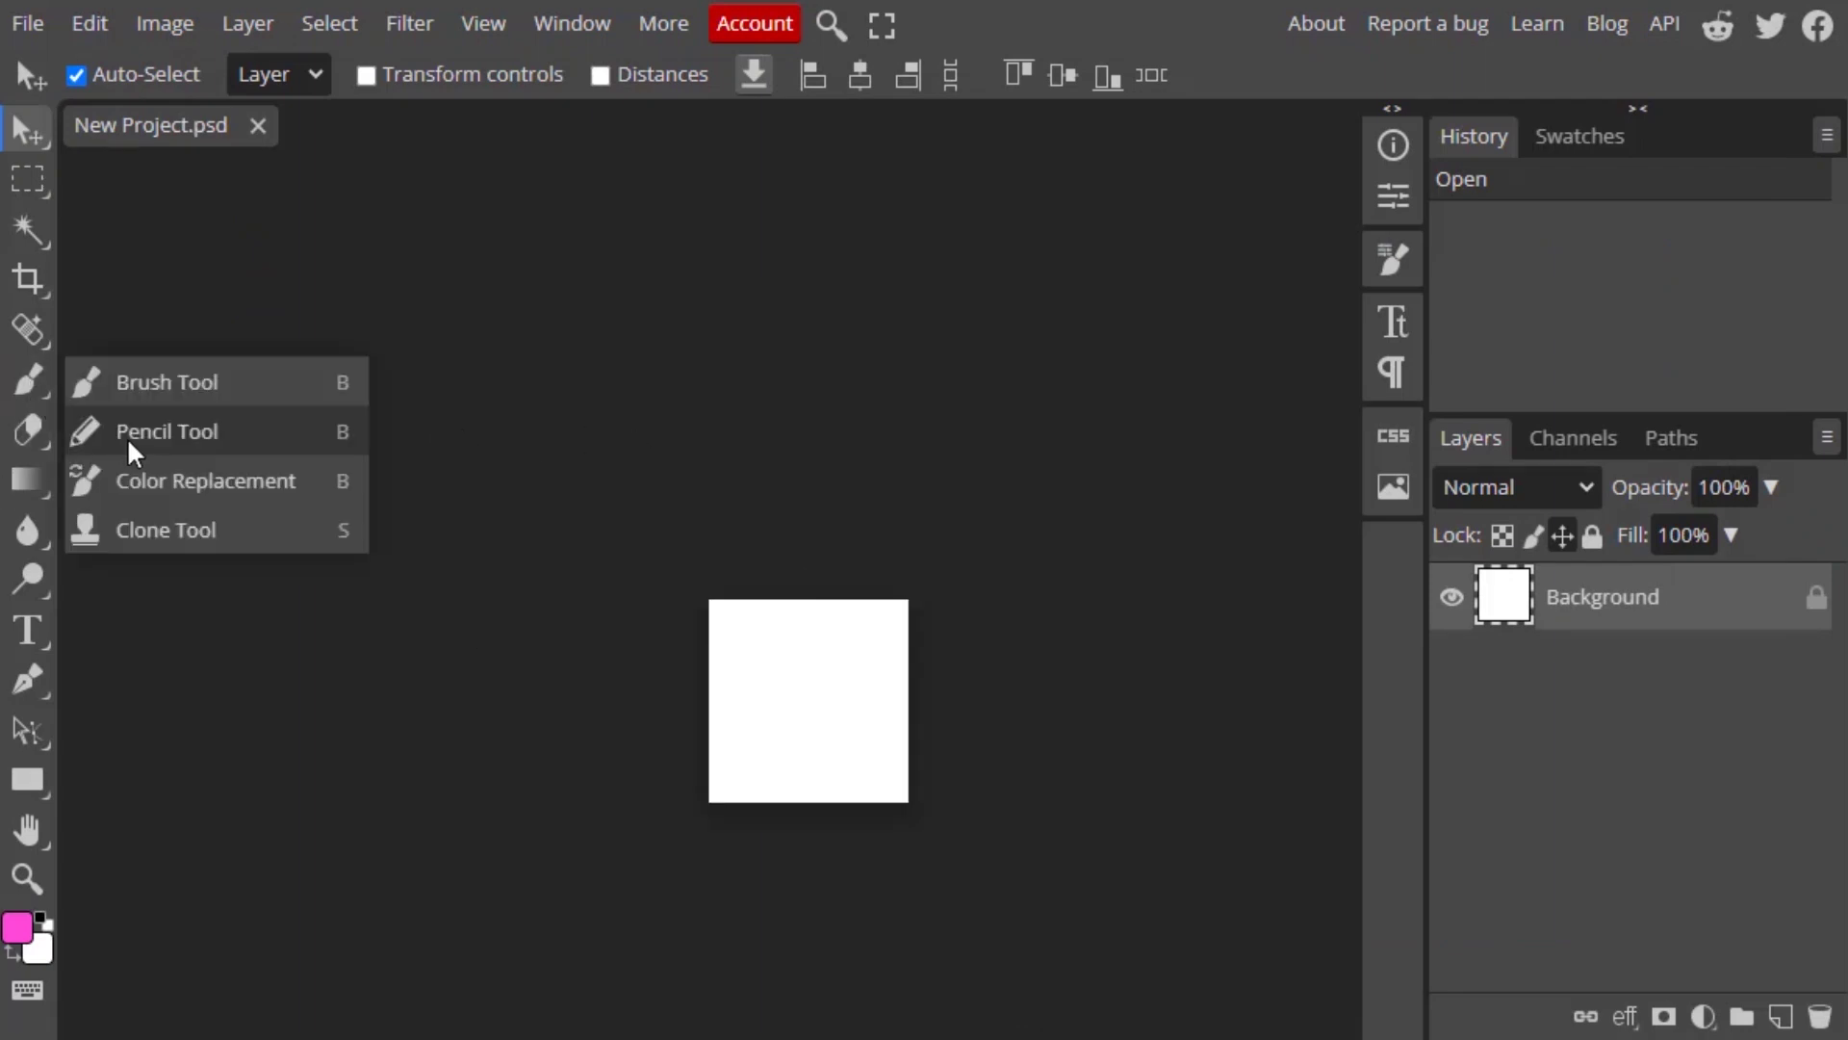
{"action": "left_click", "coordinate": [129, 438]}
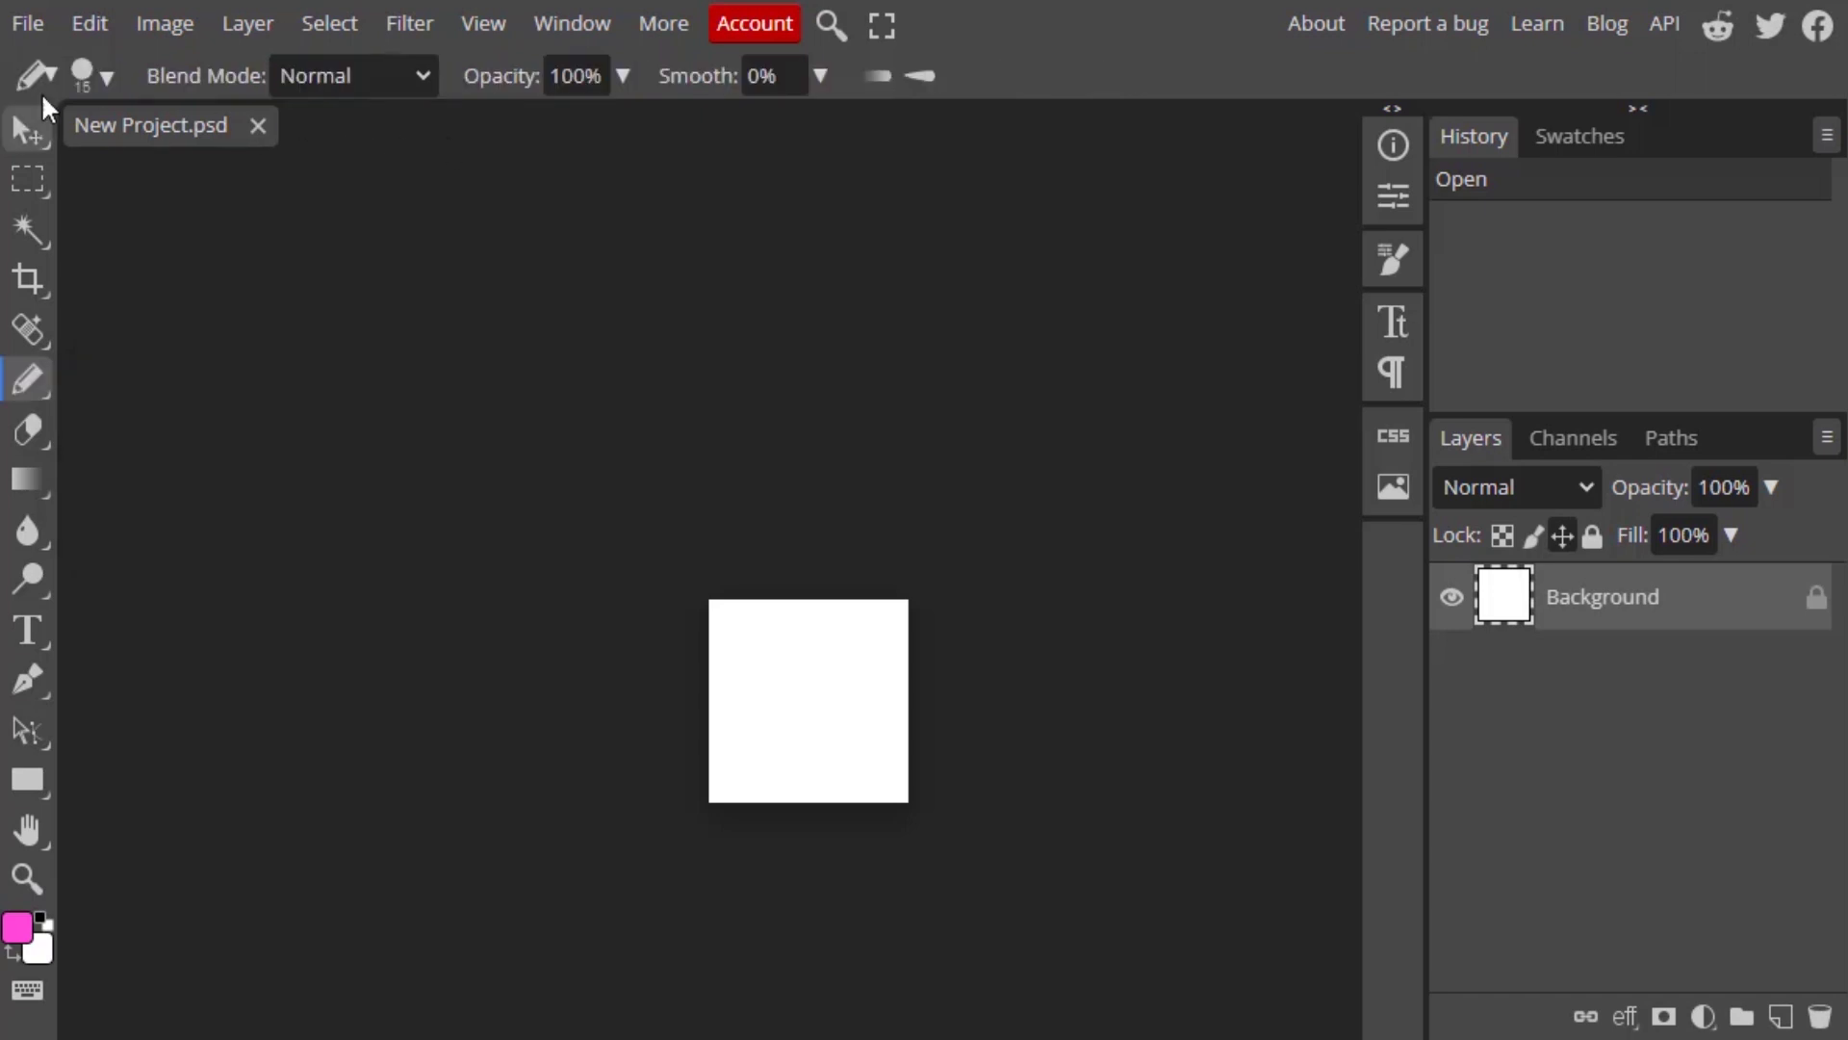
{"action": "left_click", "coordinate": [103, 77]}
{"action": "left_click_drag", "start_coordinate": [291, 164], "coordinate": [239, 166]}
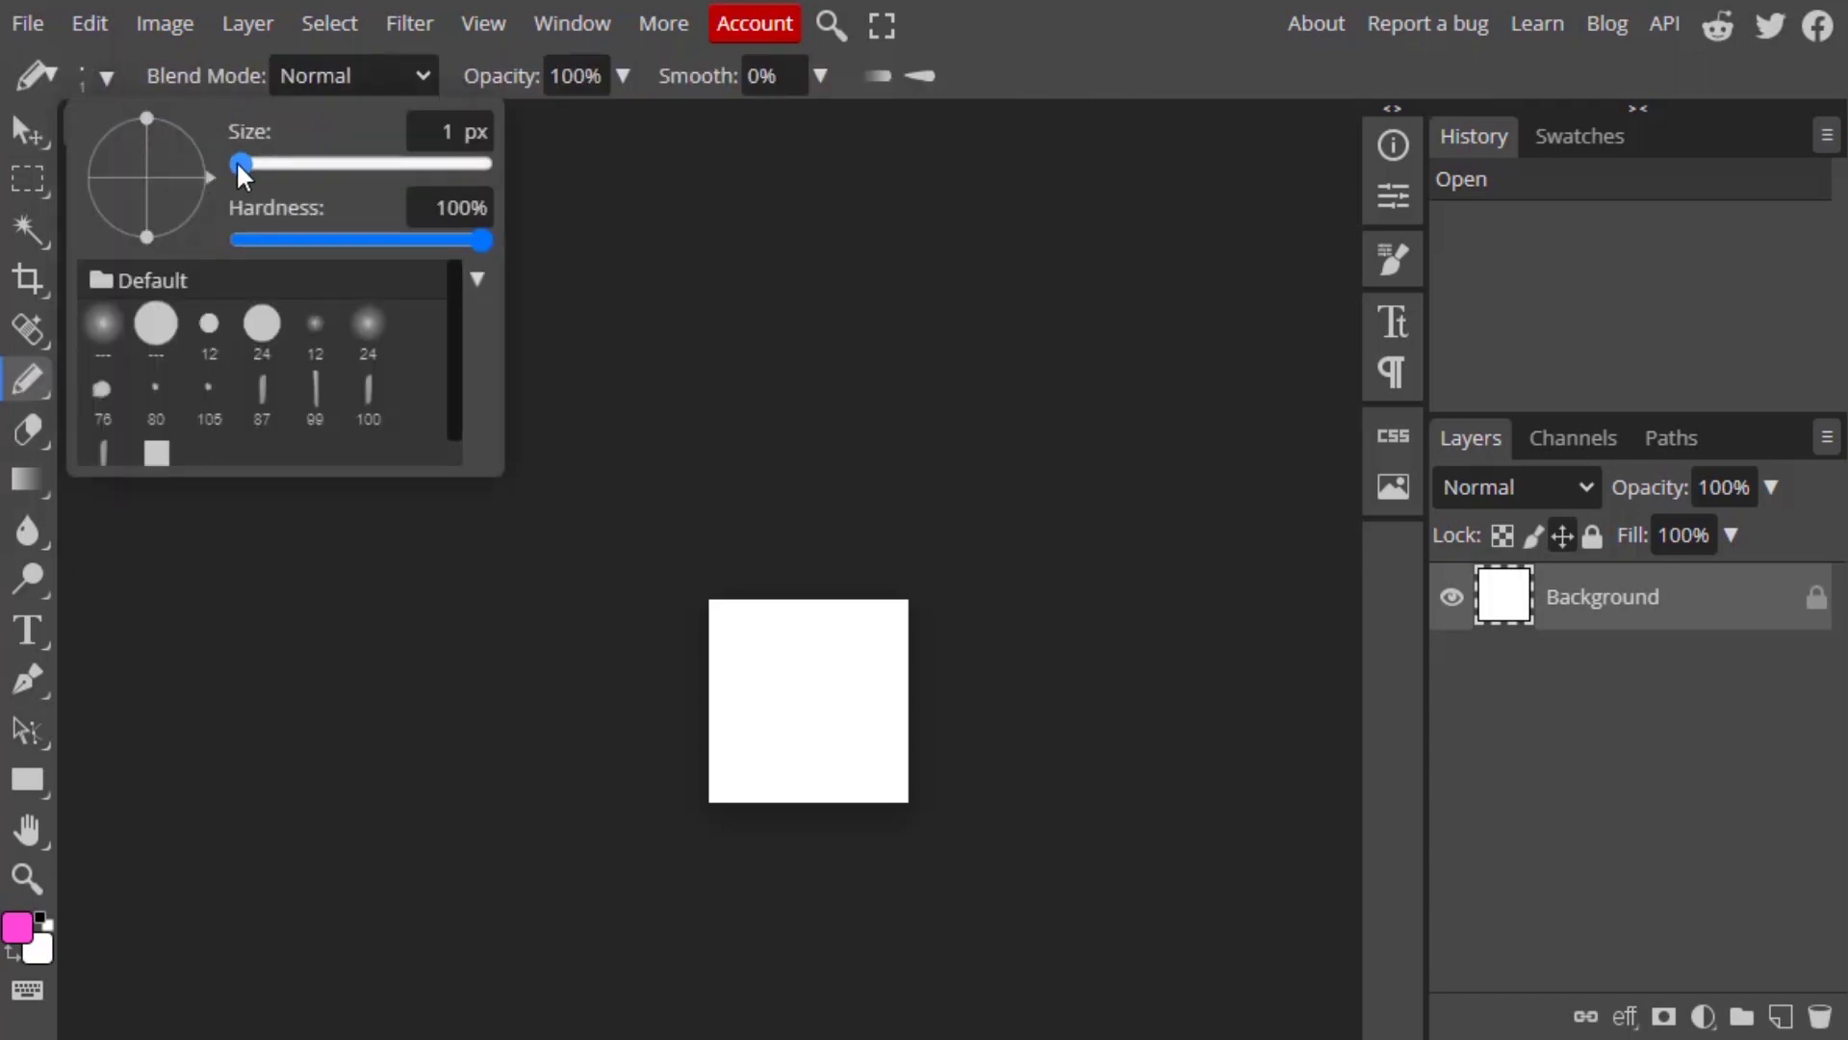
Draw a pencil circle on the canvas, raise the size to 2 px, and close the document.
{"action": "mouse_move", "coordinate": [809, 599]}
{"action": "left_mouse_down"}
{"action": "mouse_move", "coordinate": [809, 798]}
{"action": "mouse_move", "coordinate": [809, 598]}
{"action": "left_mouse_up"}
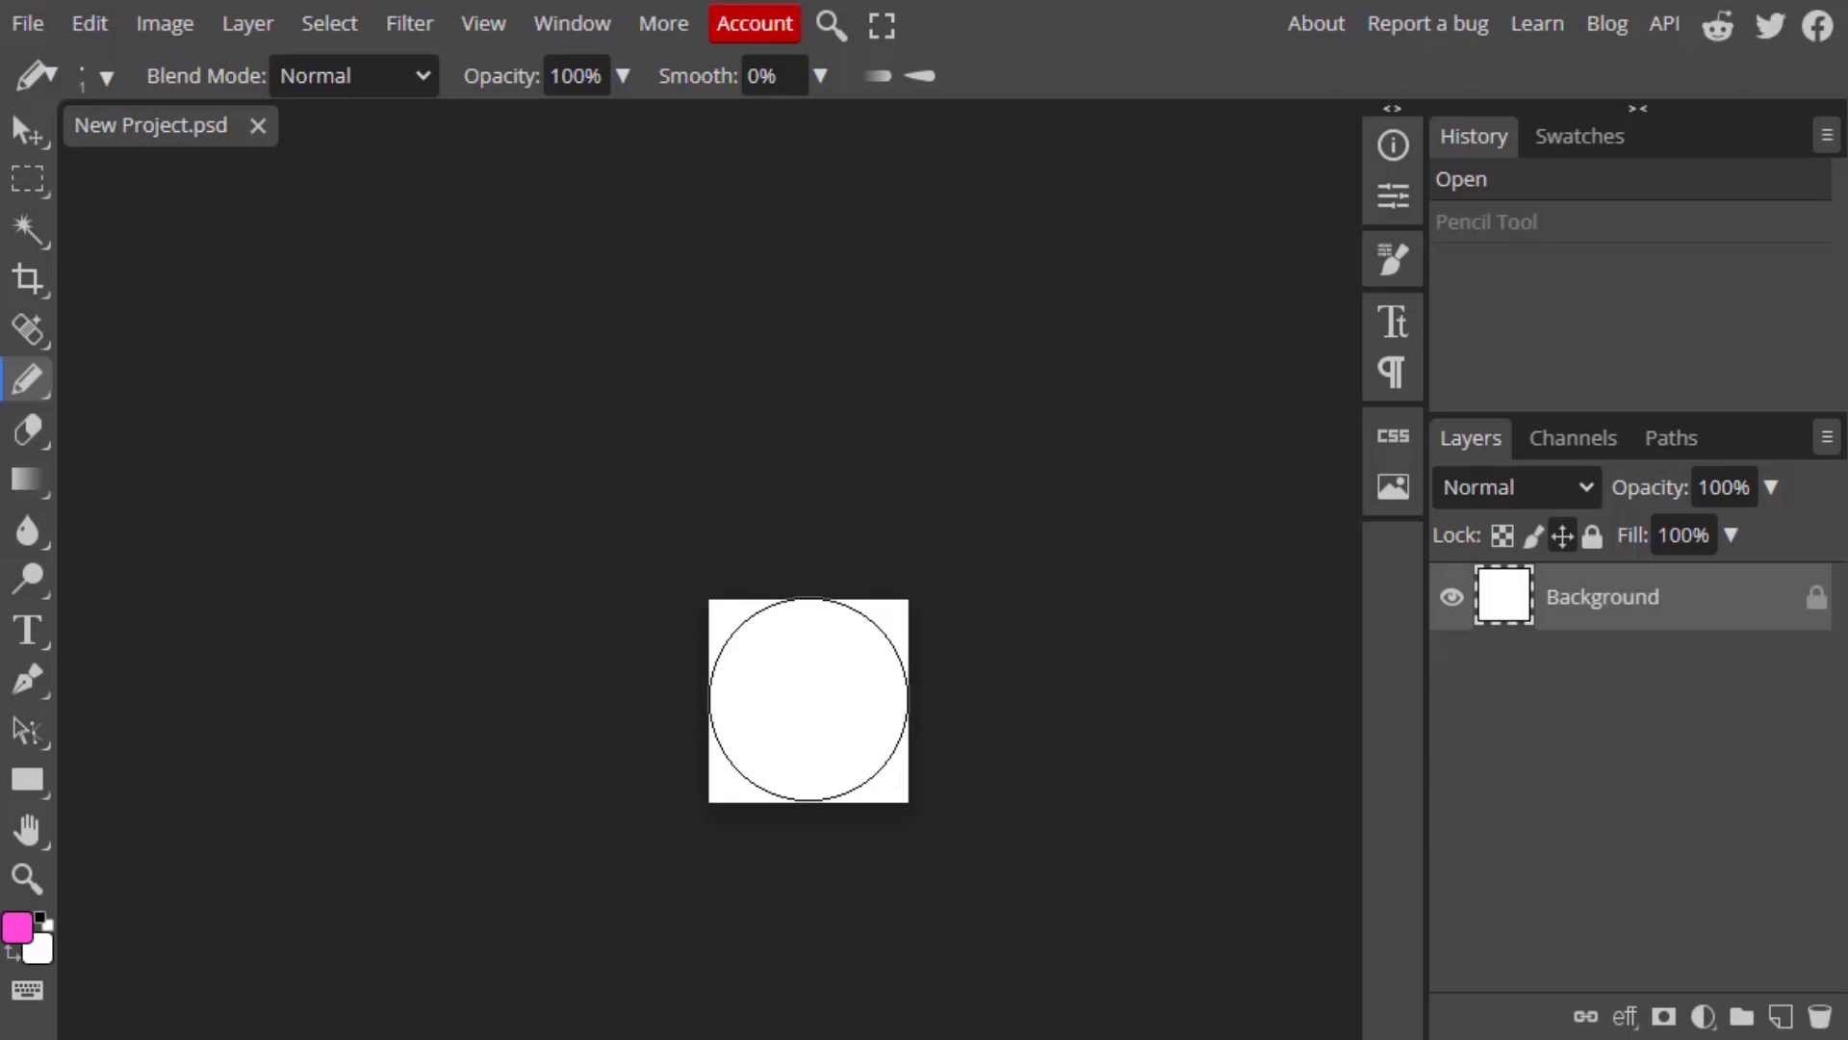
{"action": "key", "text": "bracketright"}
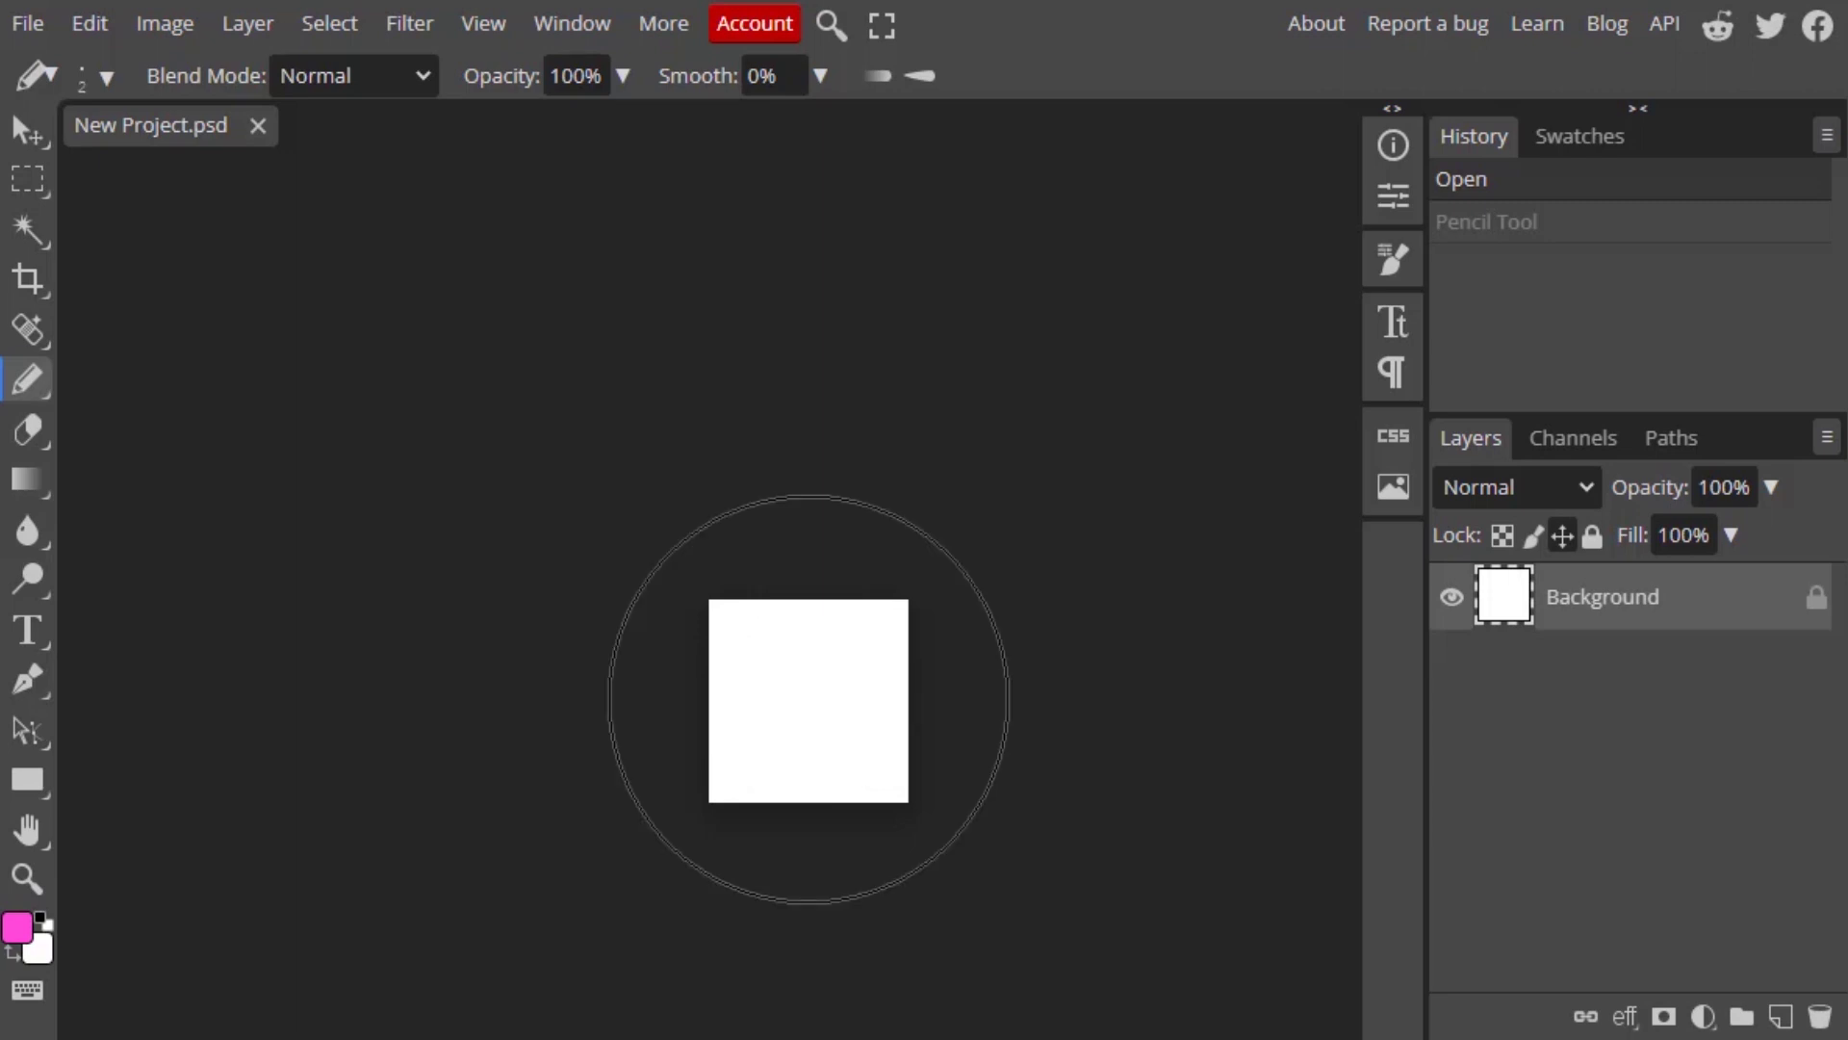
{"action": "left_click", "coordinate": [26, 383]}
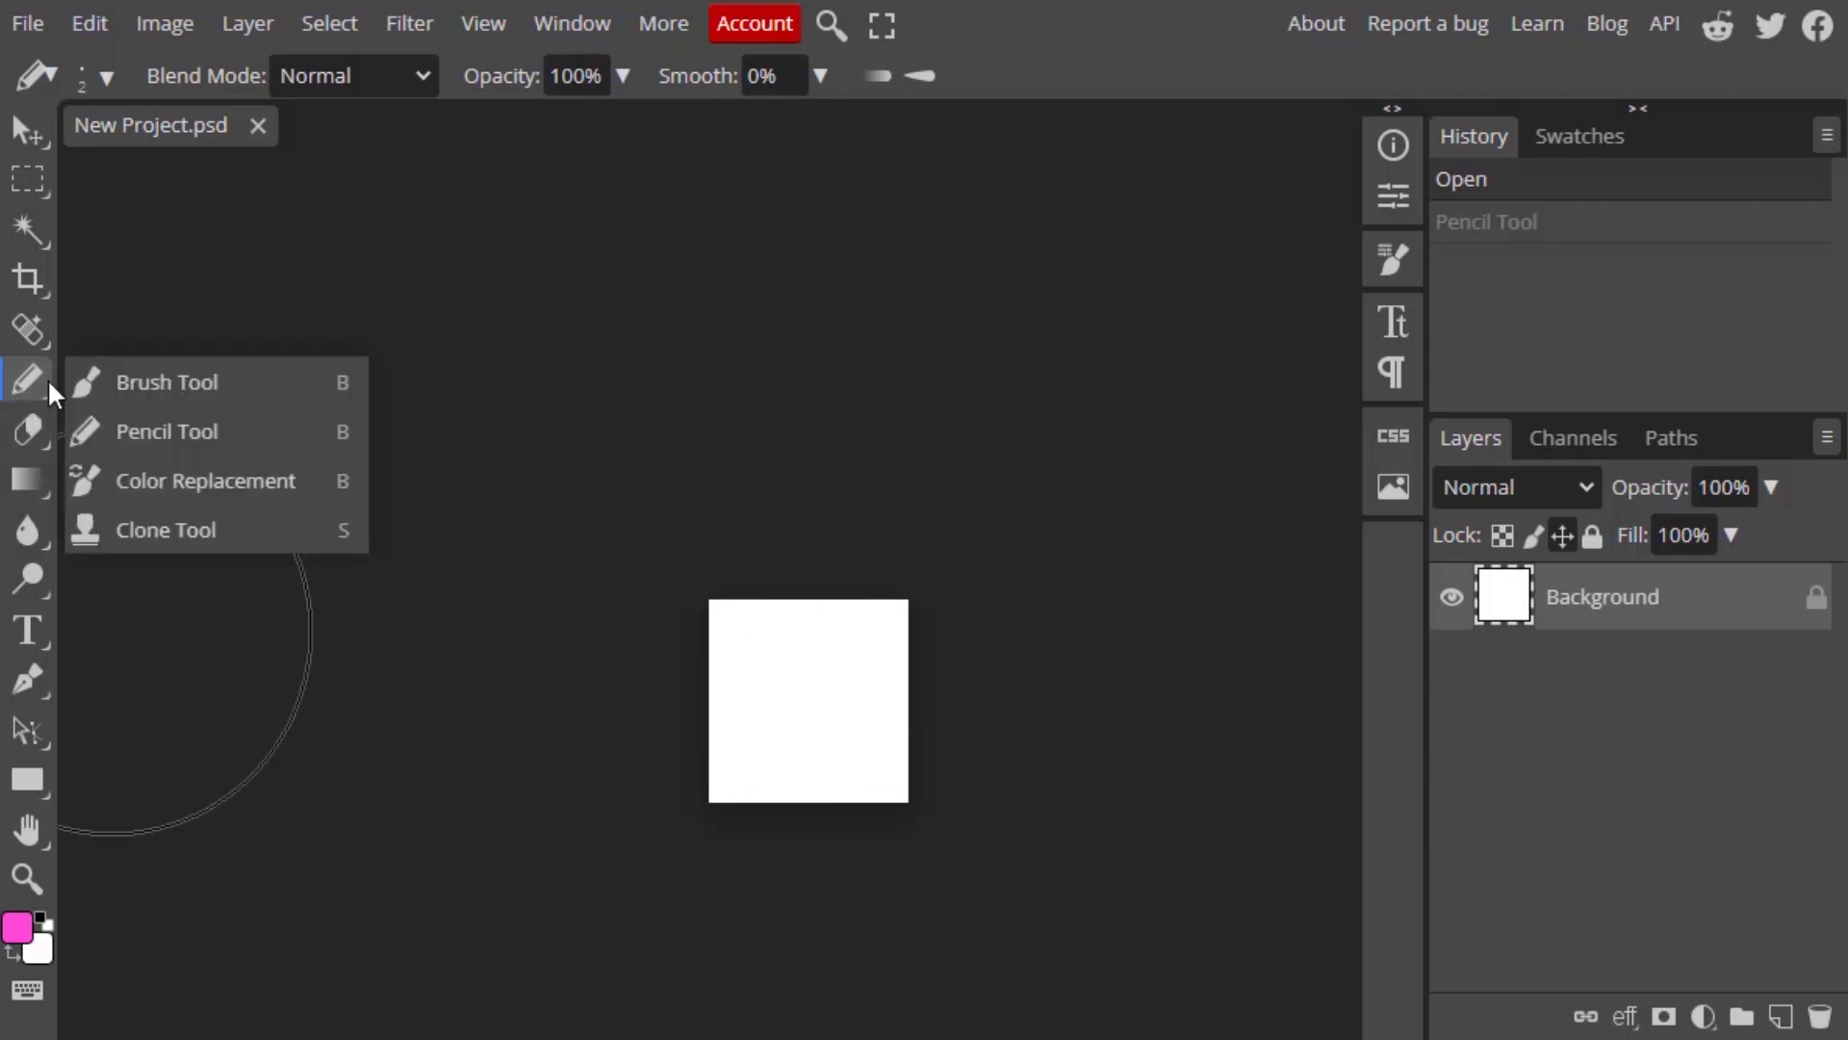
{"action": "left_click", "coordinate": [108, 79]}
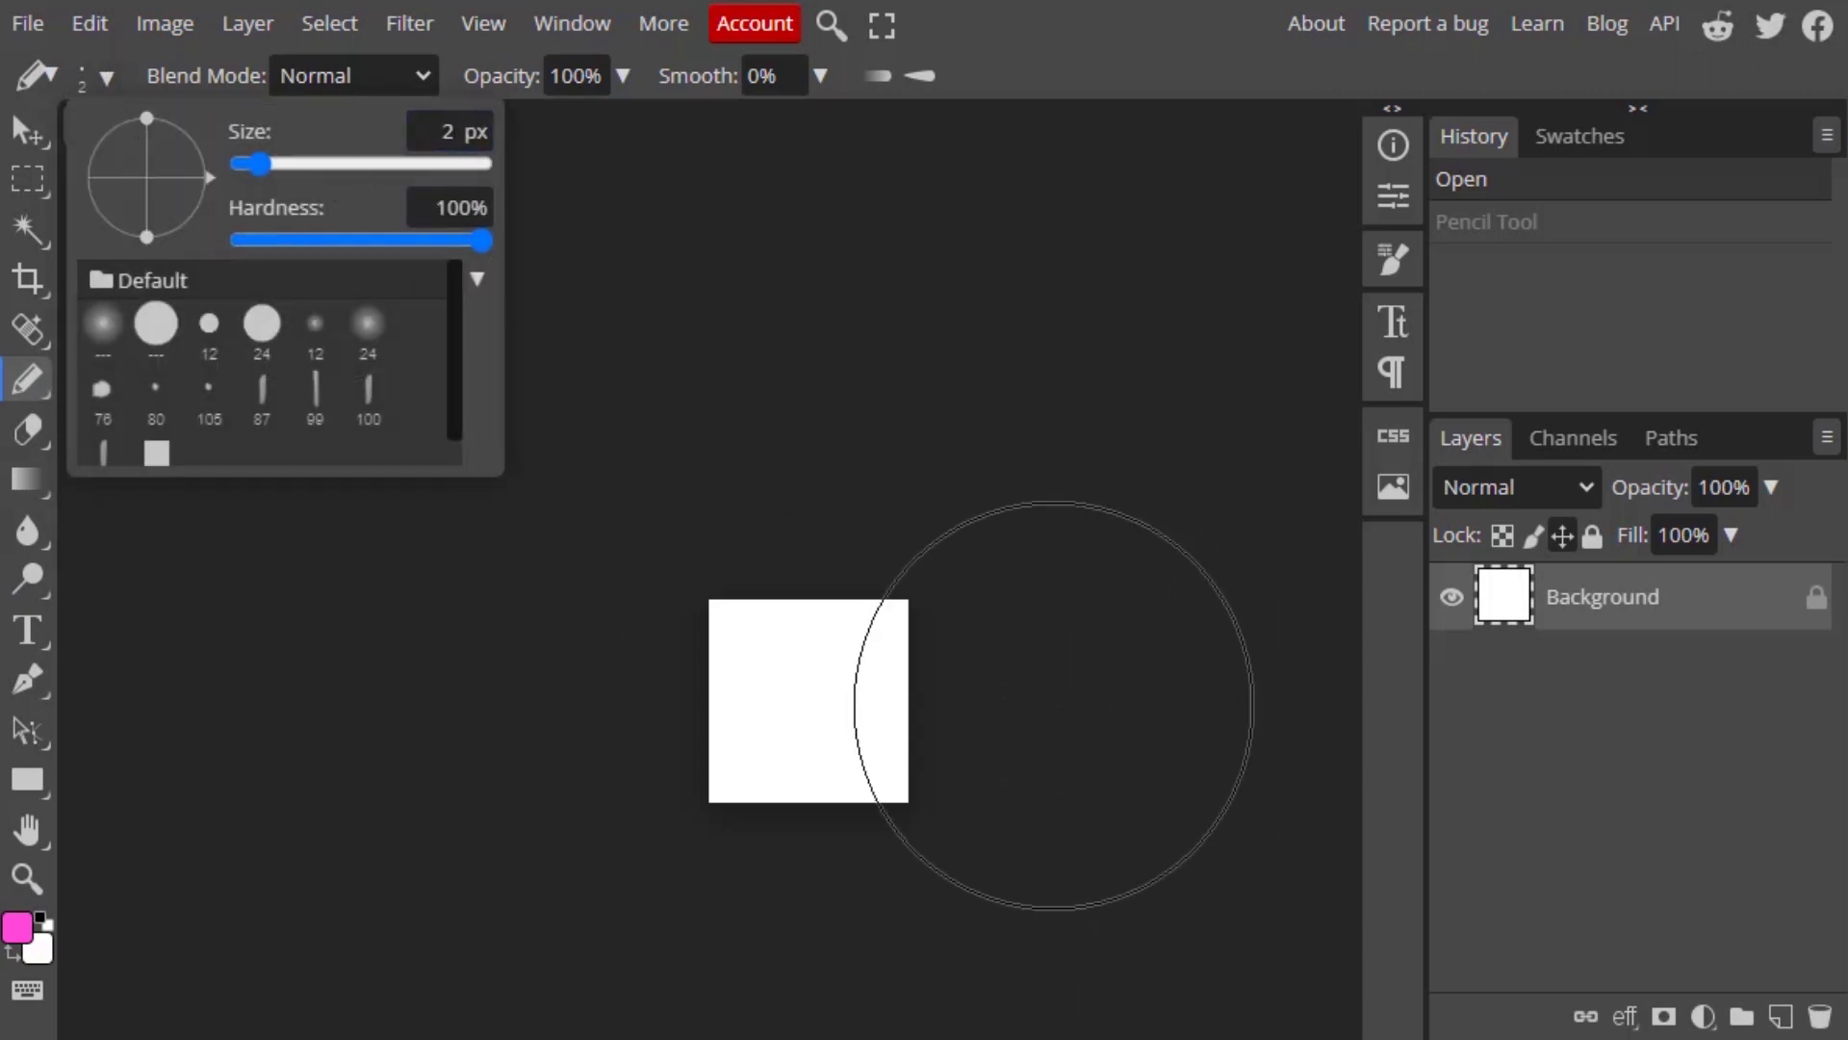
{"action": "left_click", "coordinate": [1053, 705]}
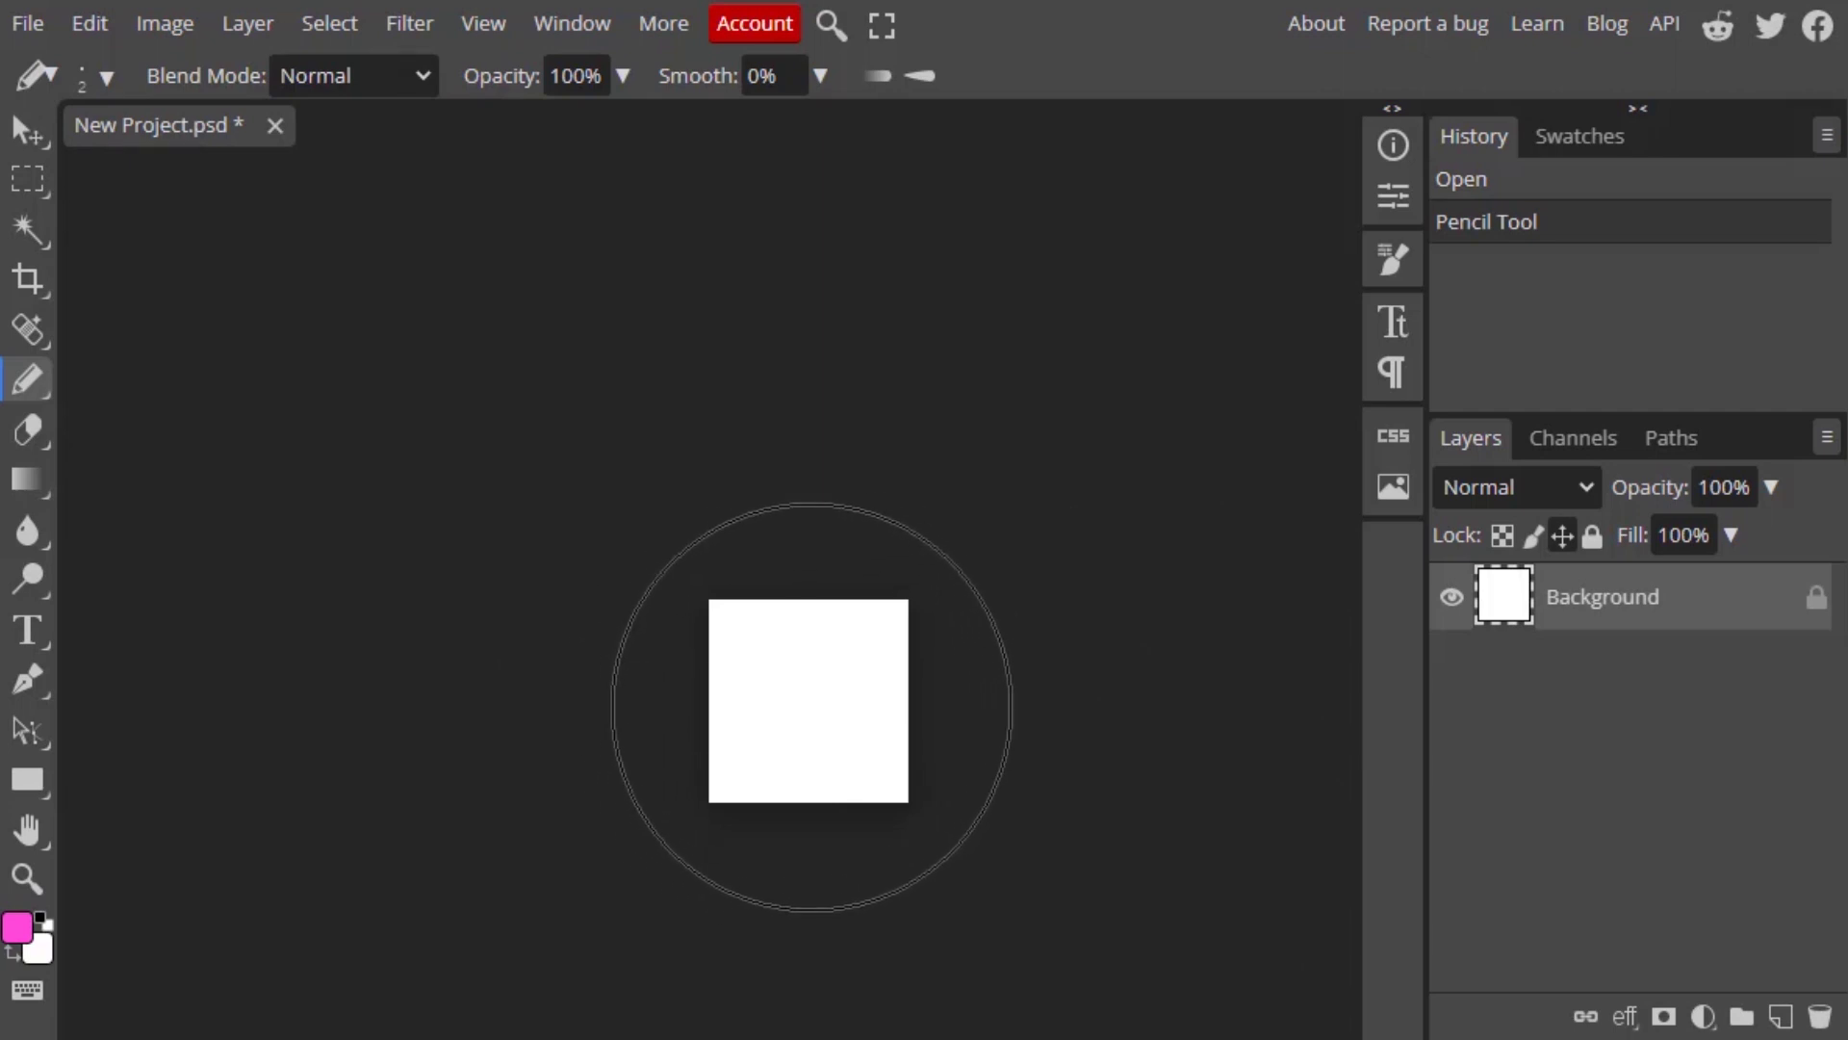
{"action": "left_click", "coordinate": [274, 126]}
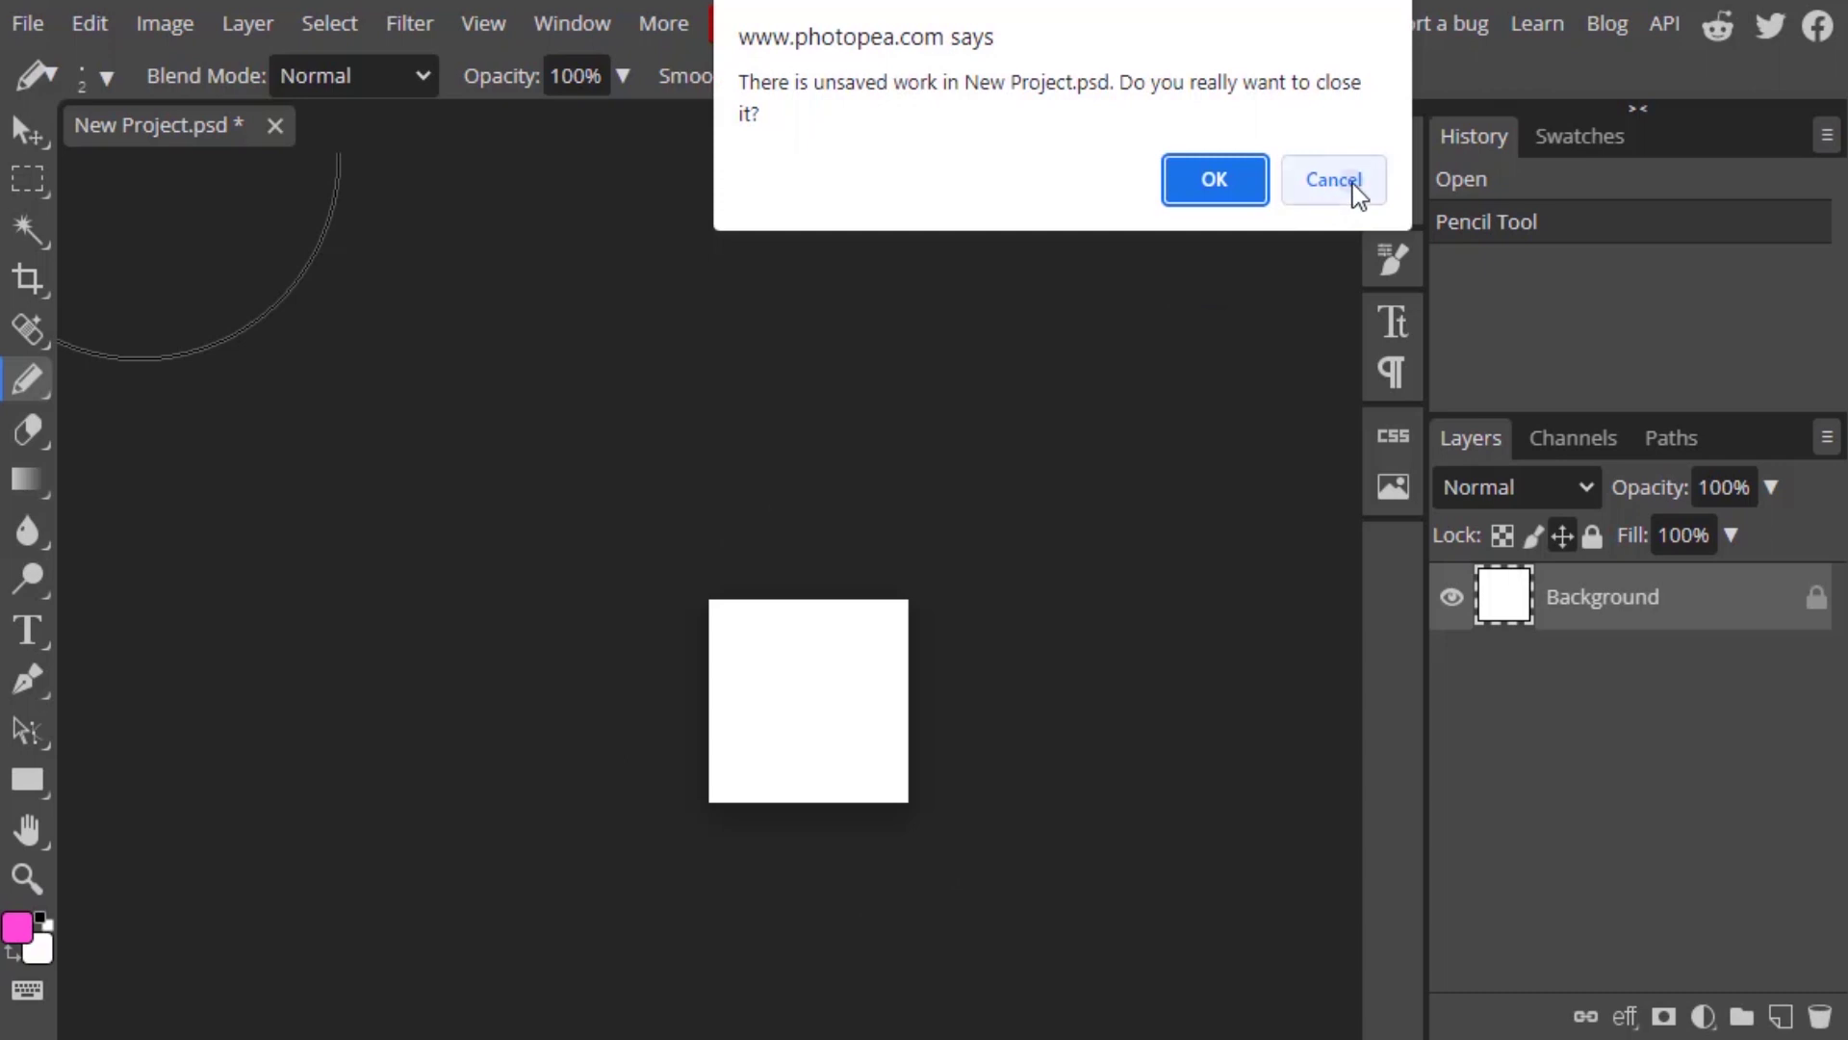
Discard the unsaved document and try a red background colour in New Project.
{"action": "left_click", "coordinate": [1215, 183]}
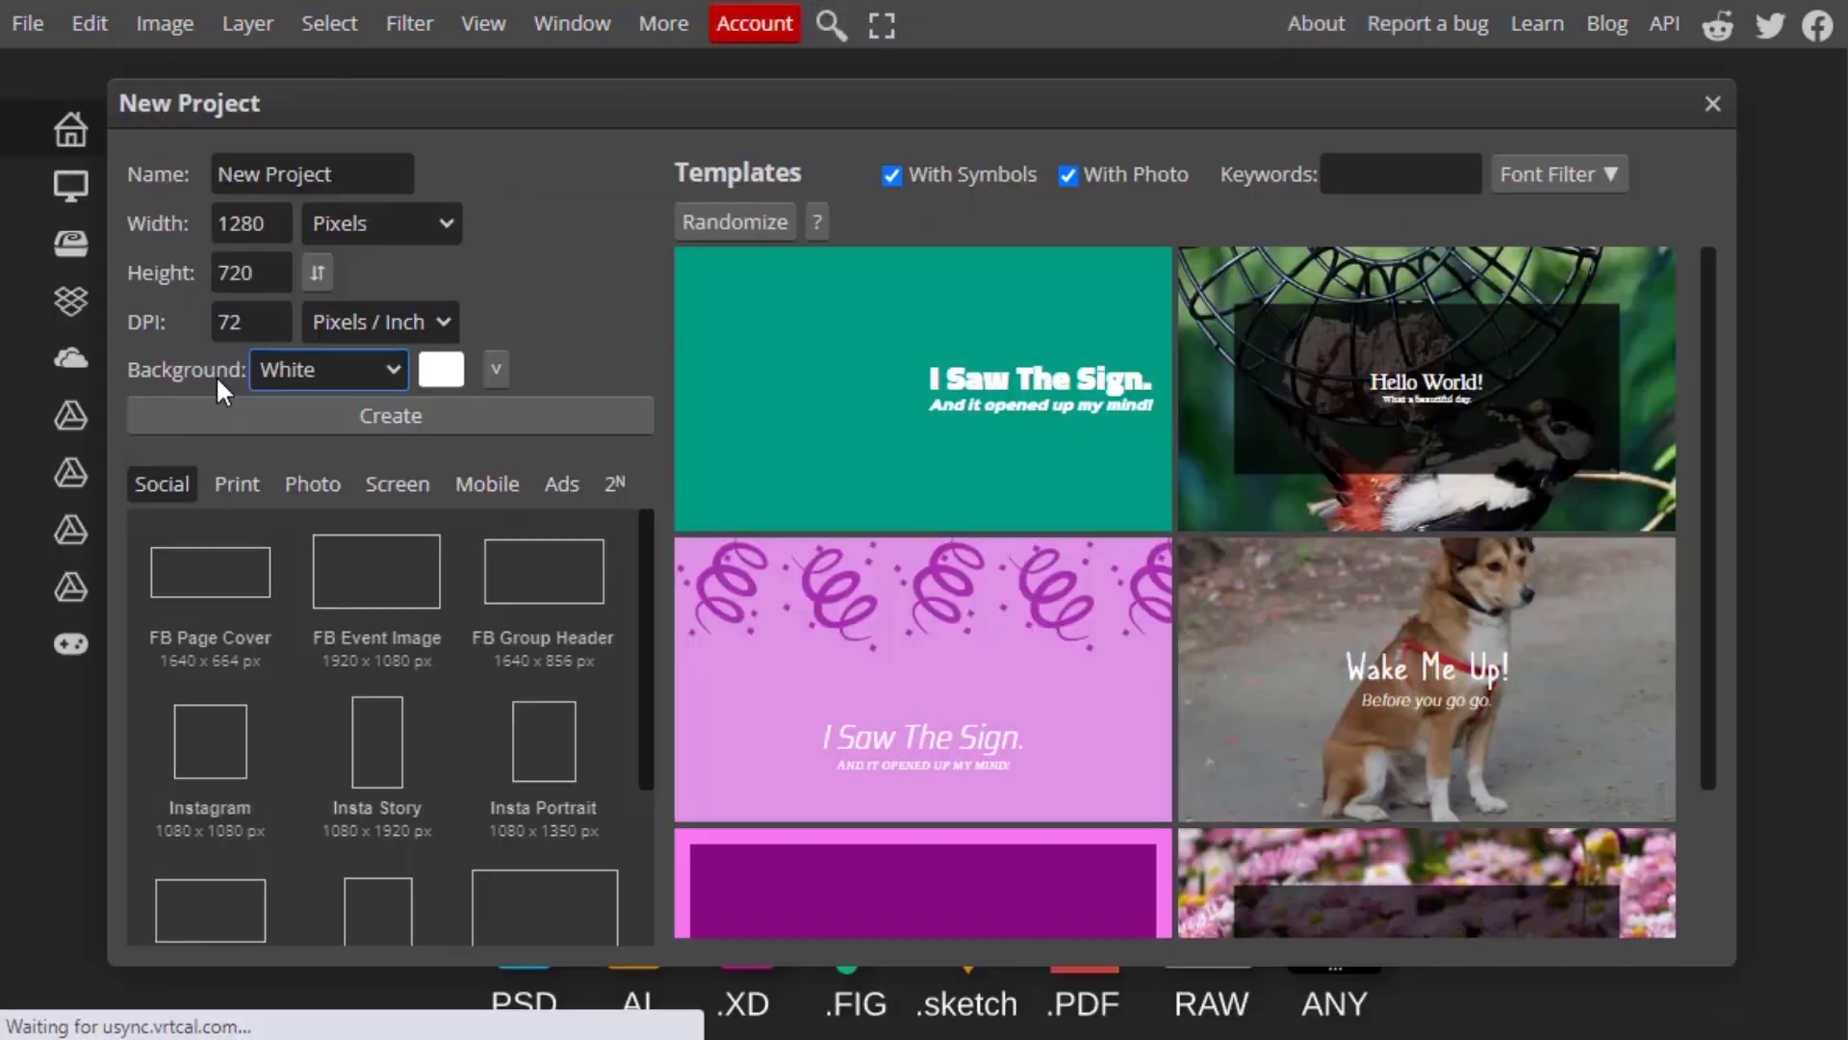
{"action": "left_click", "coordinate": [446, 388]}
{"action": "left_click_drag", "start_coordinate": [673, 636], "coordinate": [1150, 516]}
{"action": "left_click", "coordinate": [1123, 569]}
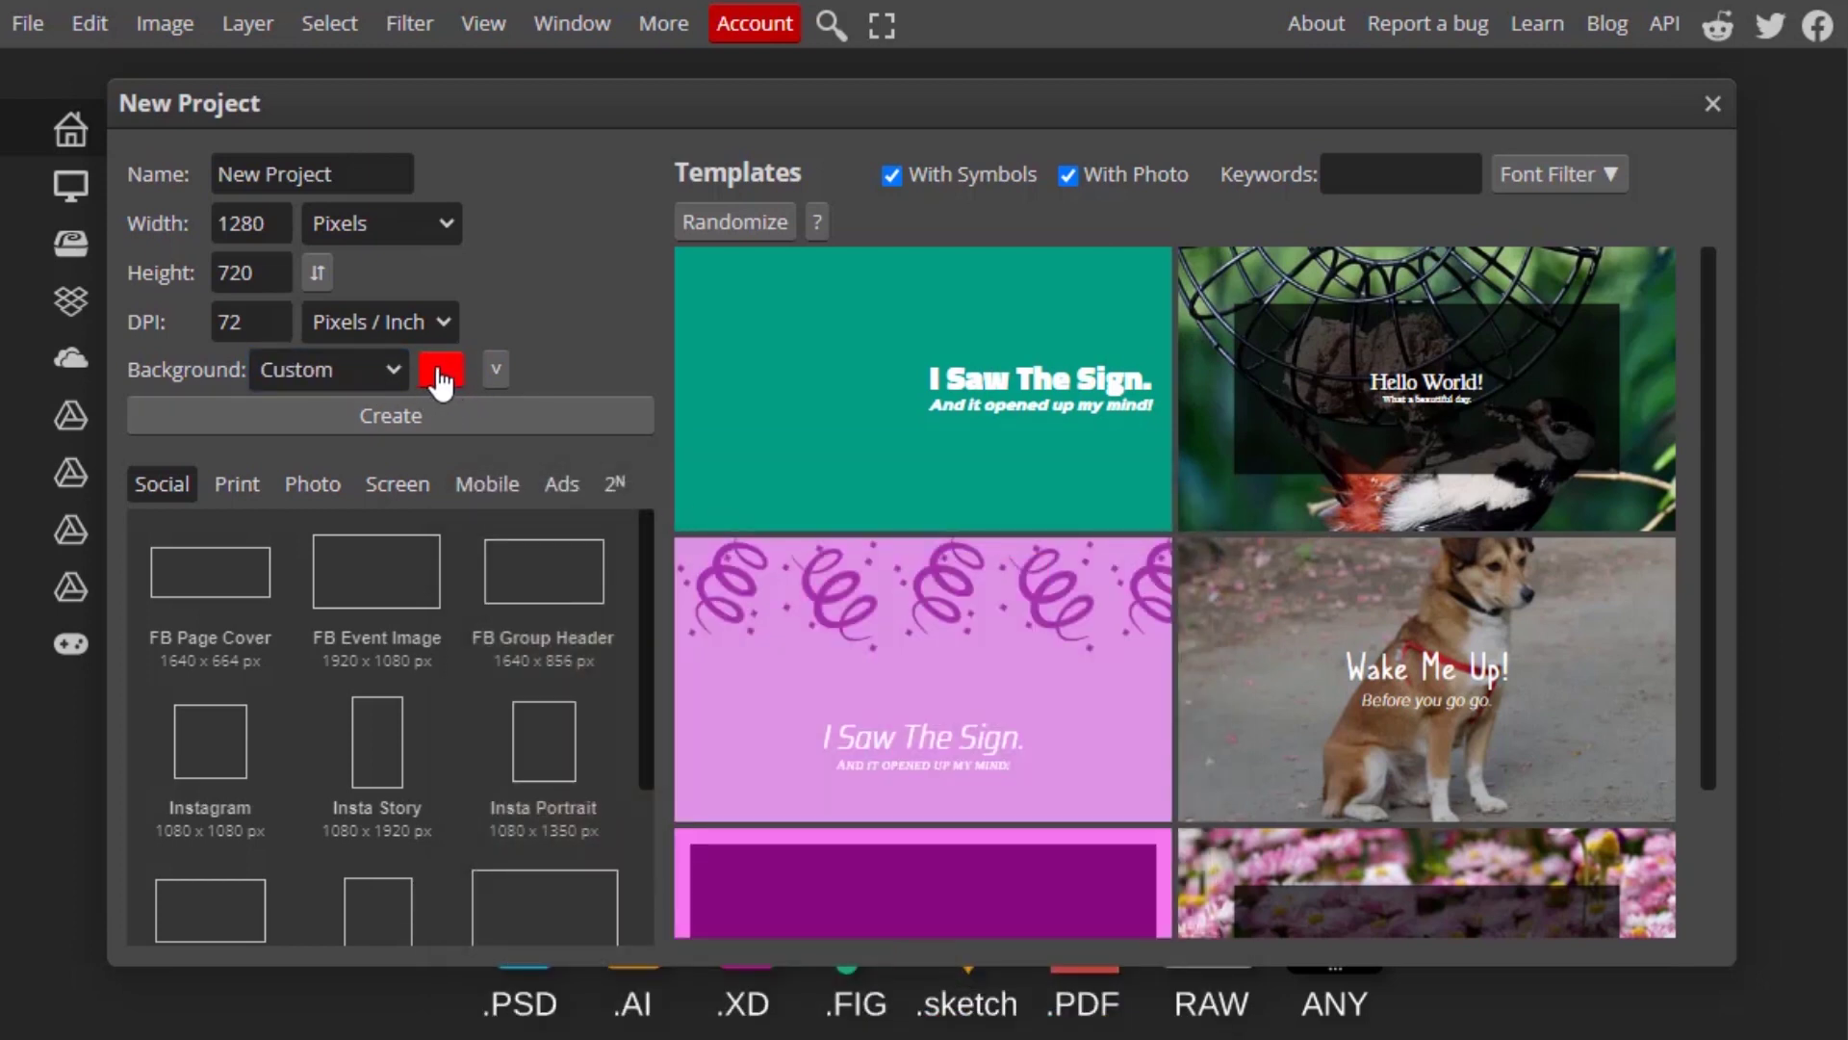
Try Transparent and Black backgrounds before settling on White.
{"action": "left_click", "coordinate": [335, 362]}
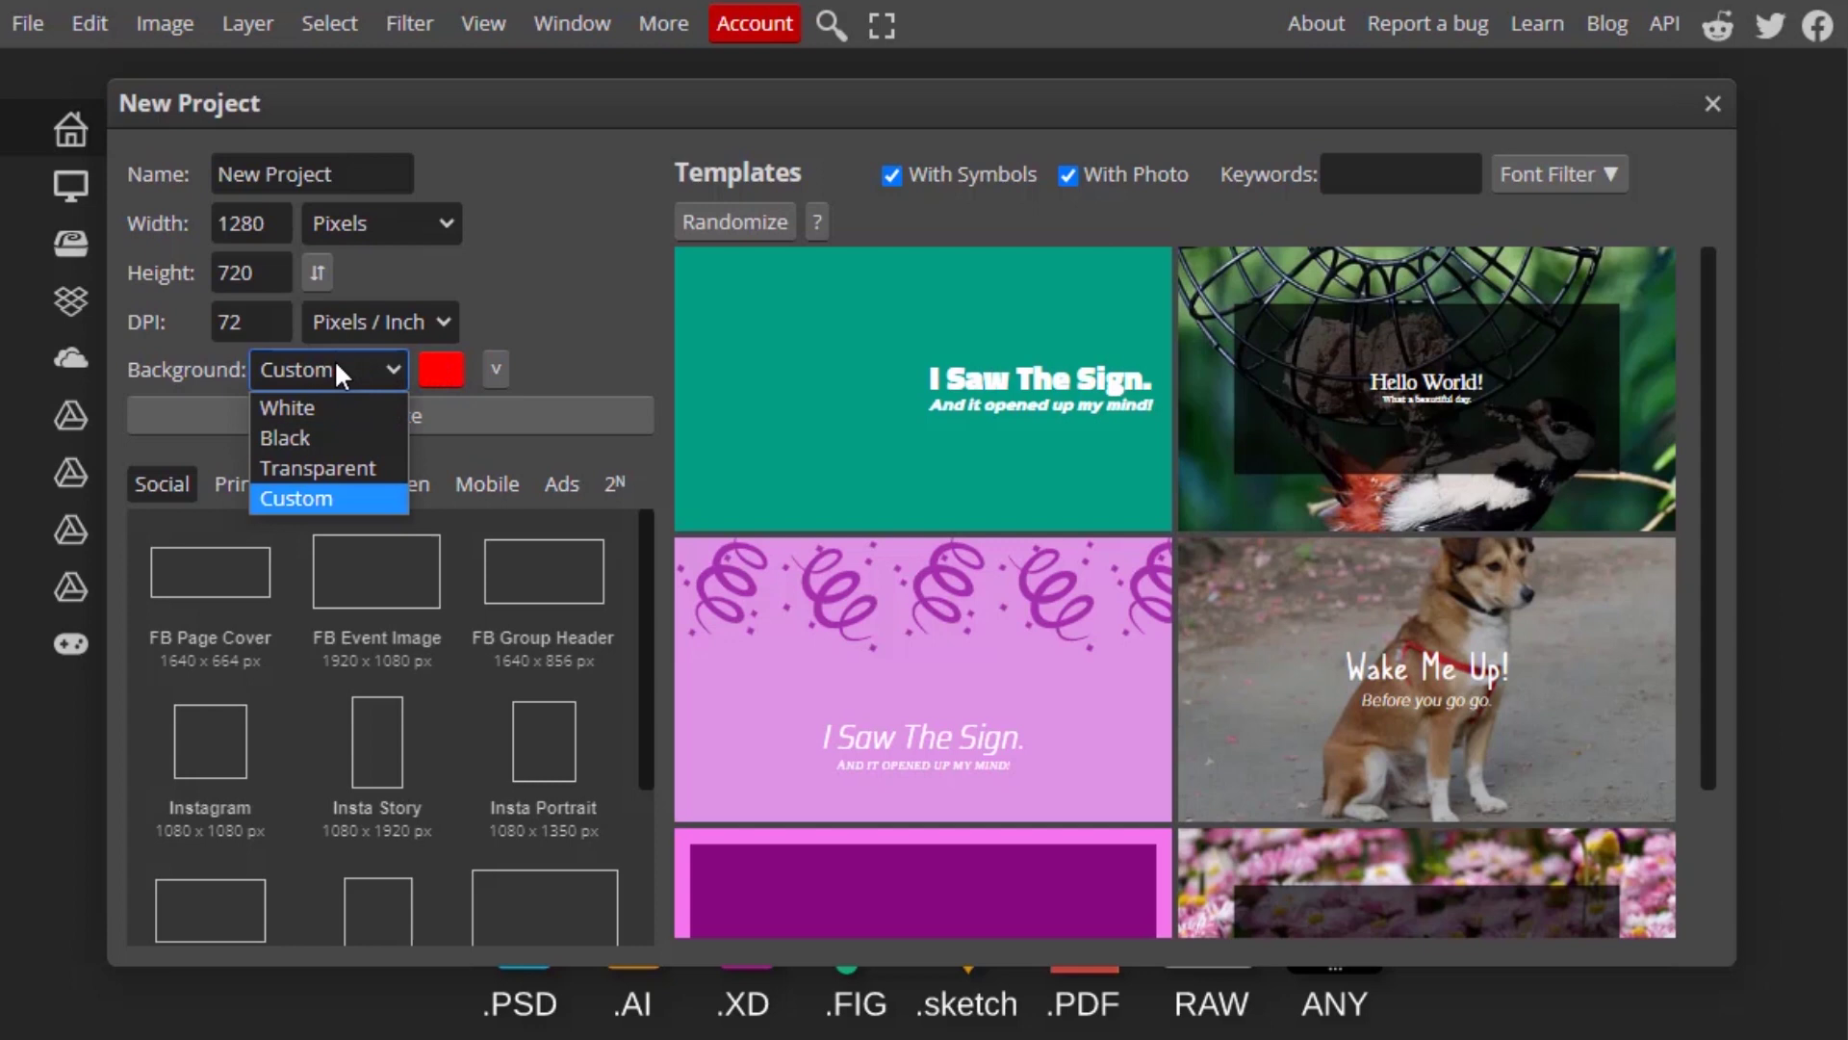
{"action": "left_click", "coordinate": [327, 464]}
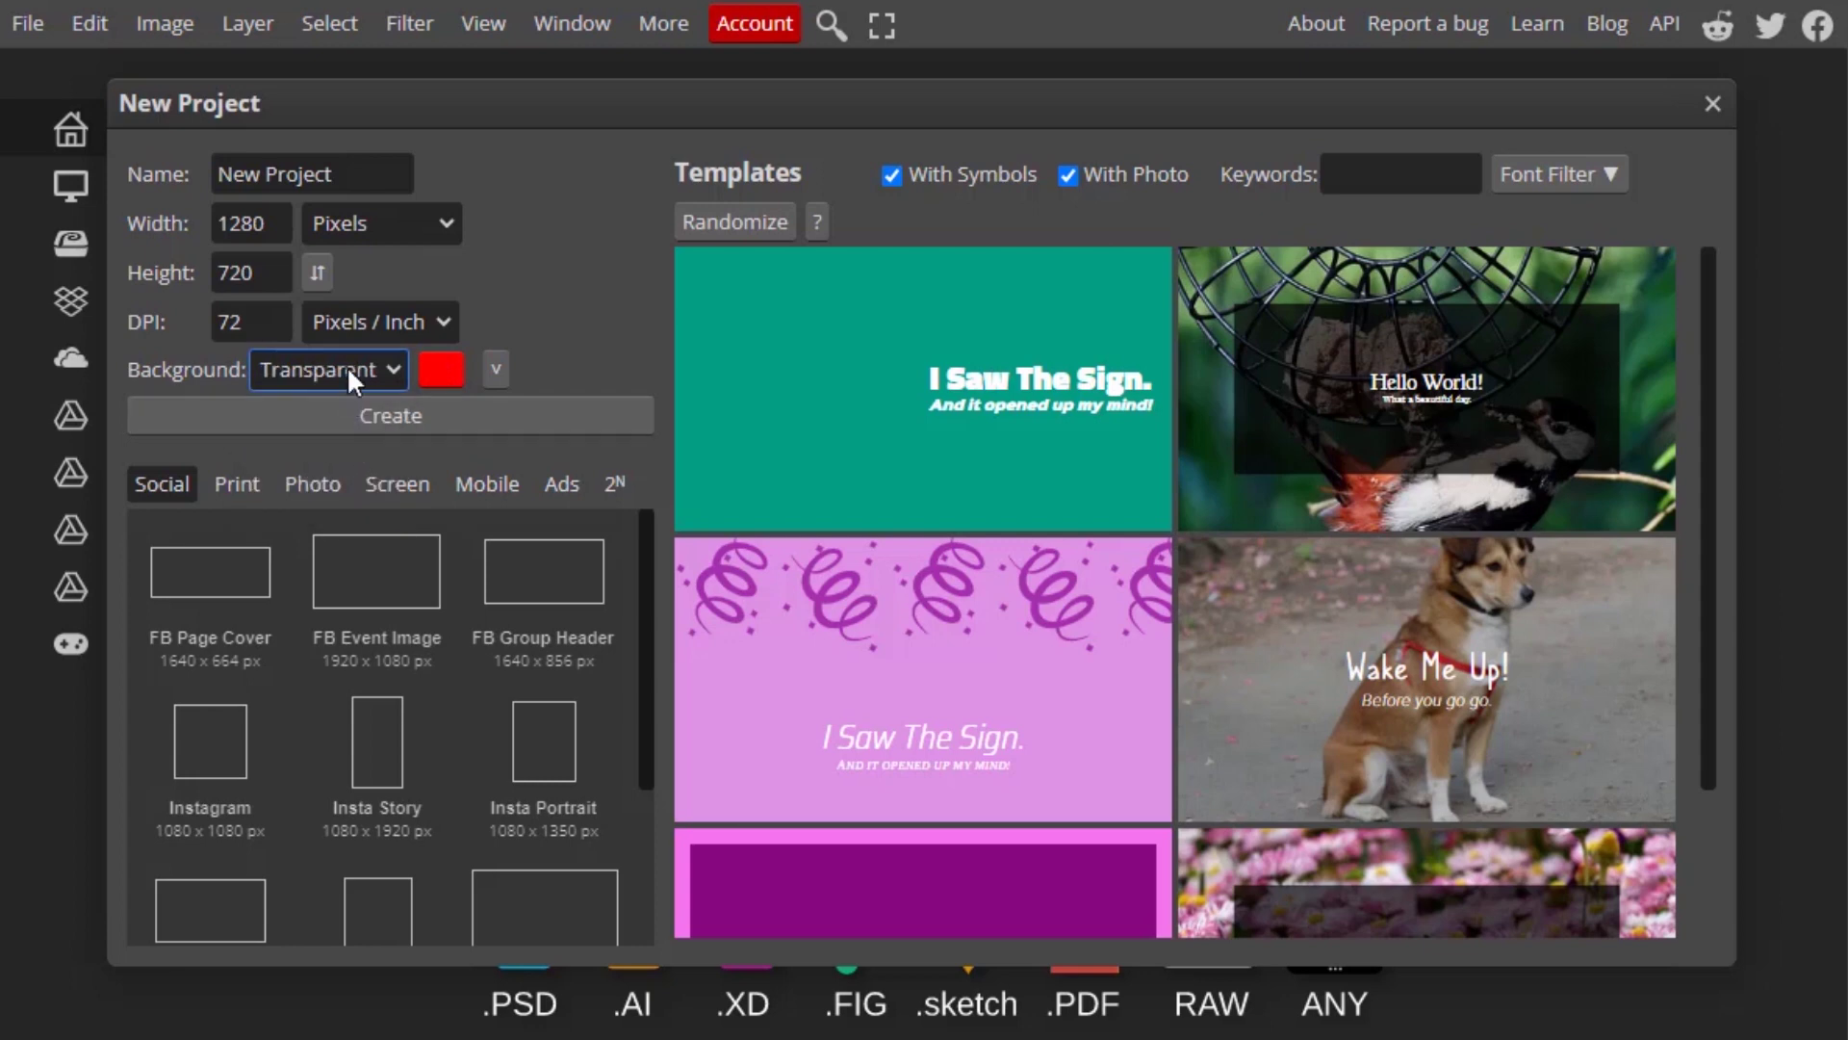
{"action": "left_click", "coordinate": [347, 365]}
{"action": "left_click", "coordinate": [316, 431]}
{"action": "left_click", "coordinate": [355, 368]}
{"action": "left_click", "coordinate": [327, 409]}
Expand the advanced options and leave Profile on sRGB and bit depth on 8 bit.
{"action": "left_click", "coordinate": [494, 372]}
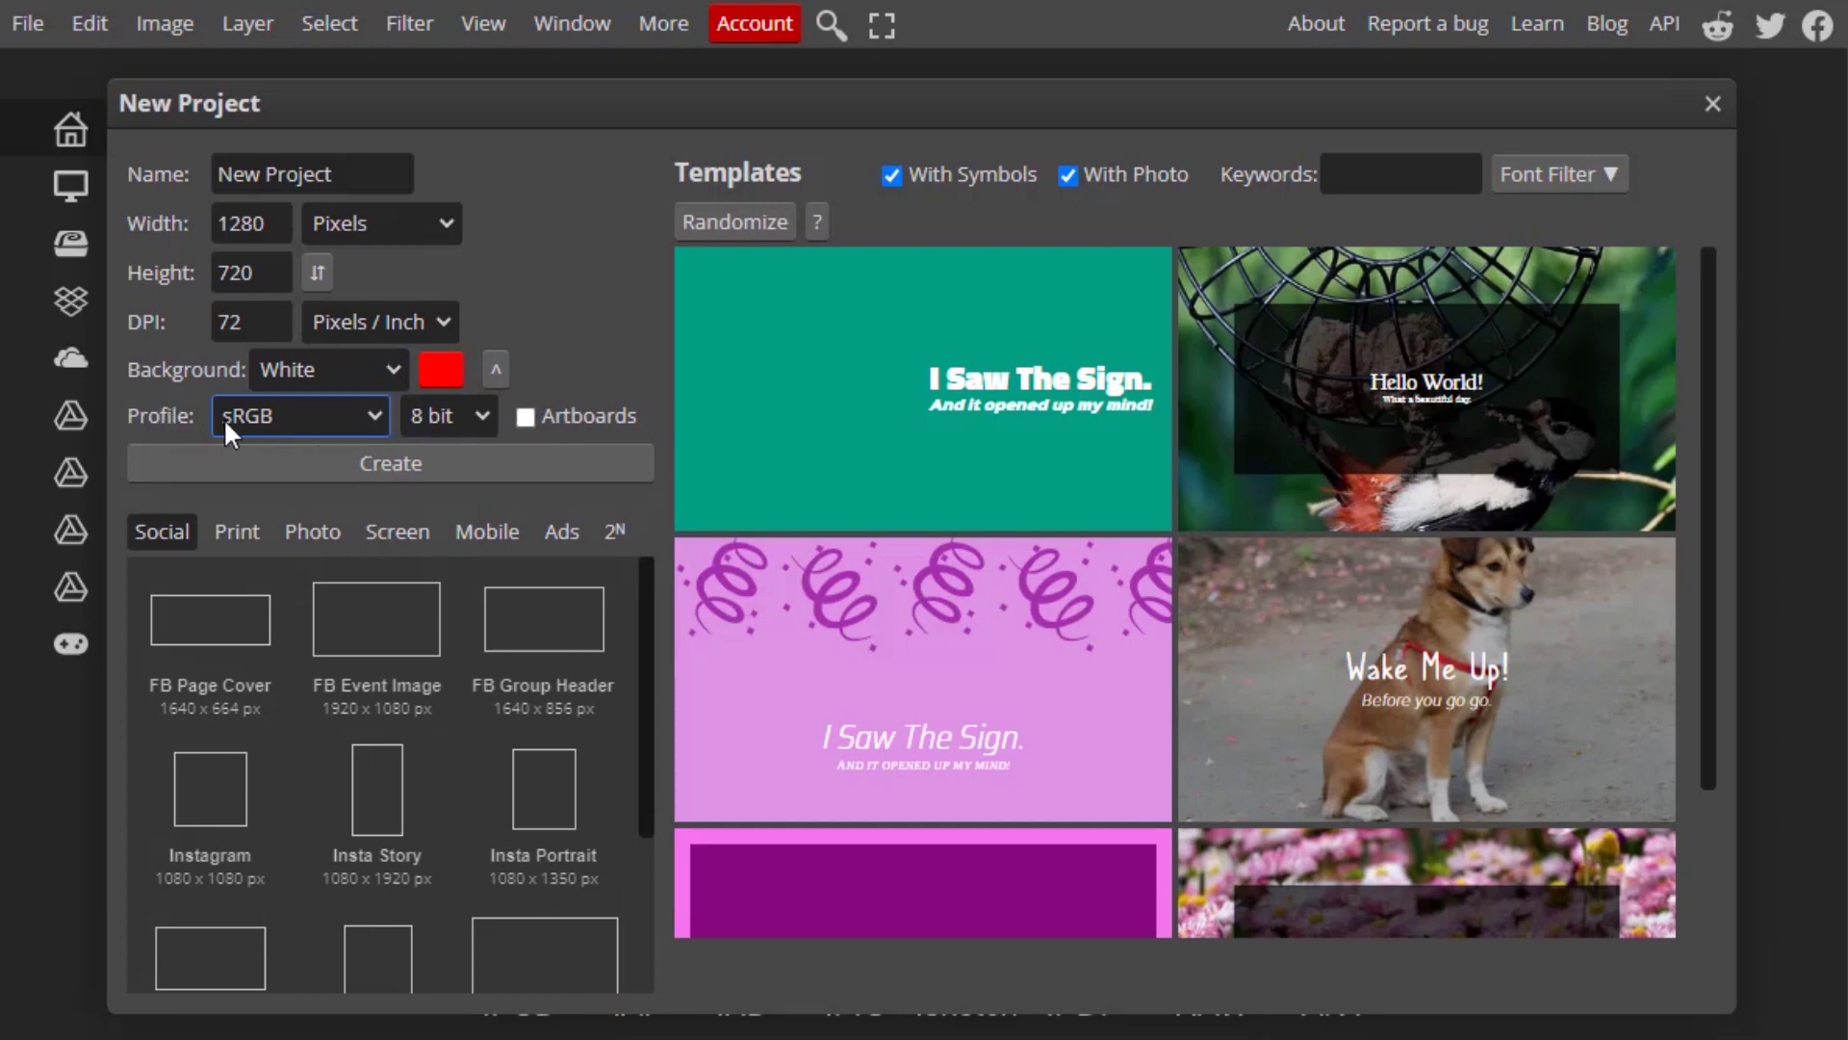
{"action": "left_click", "coordinate": [287, 420]}
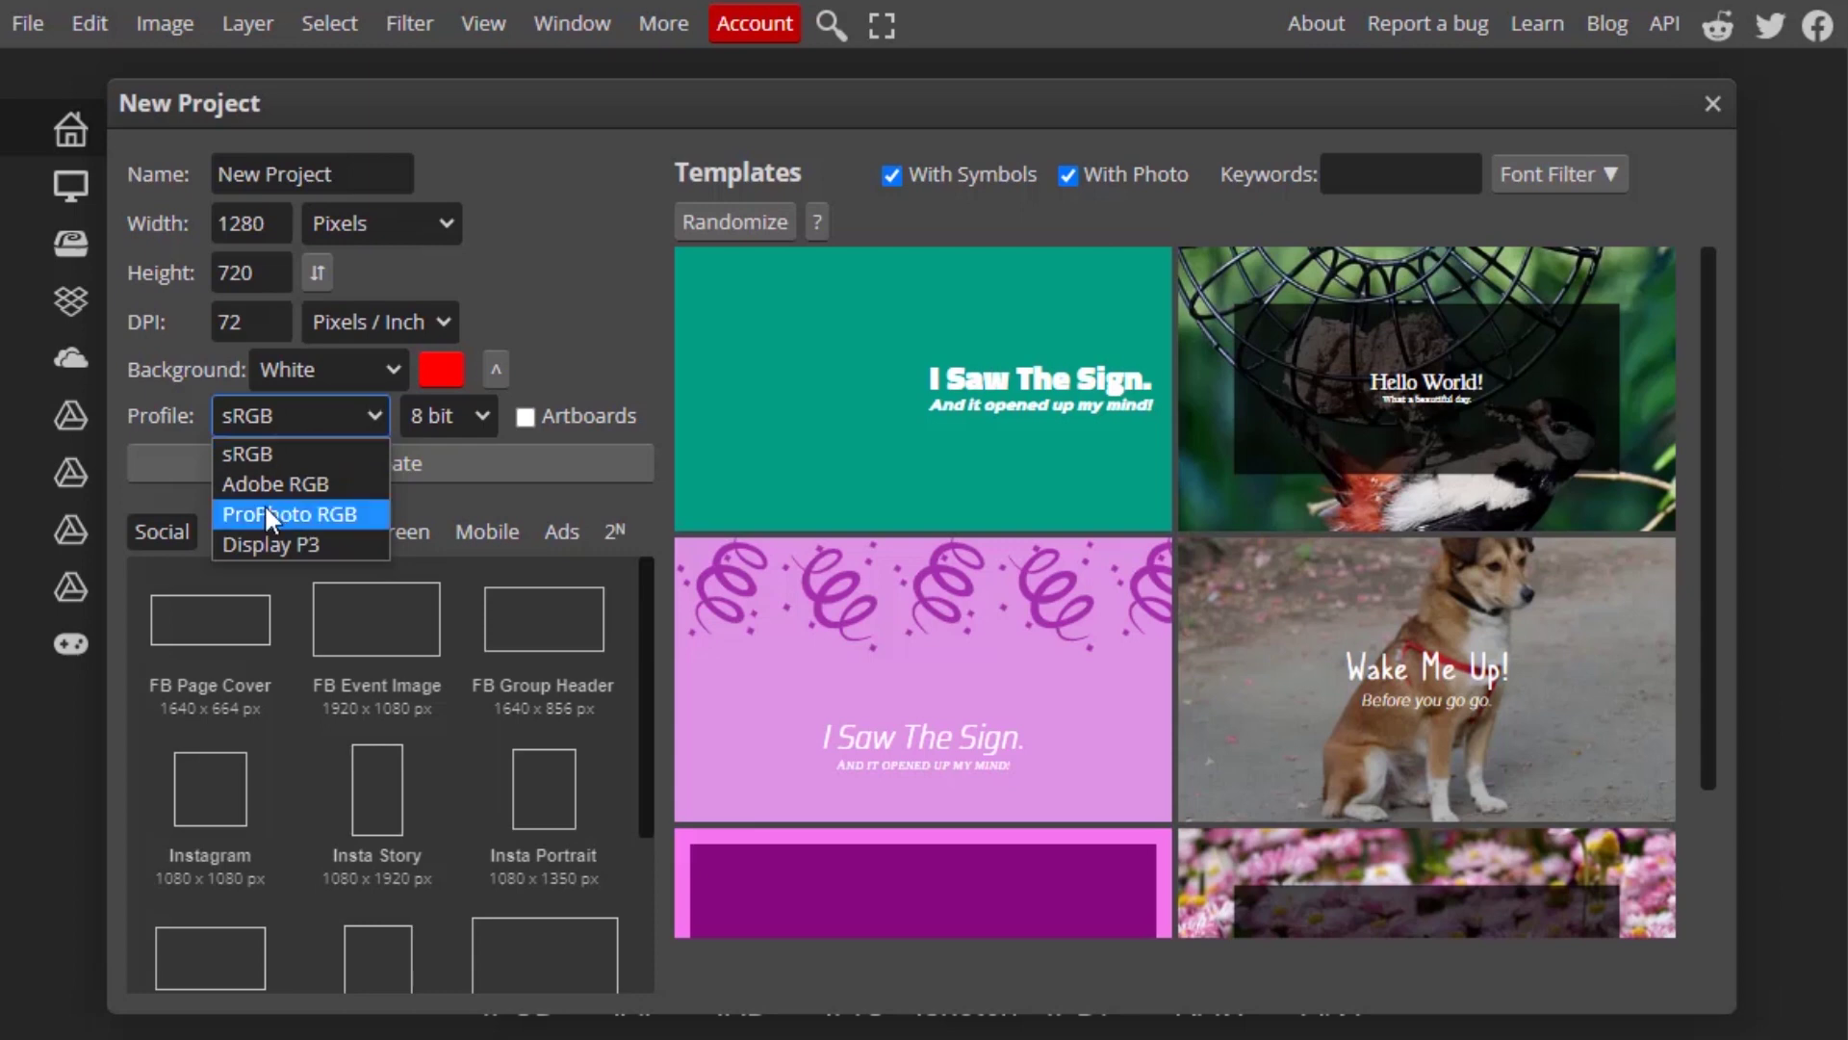
{"action": "left_click", "coordinate": [286, 455]}
{"action": "left_click", "coordinate": [269, 413]}
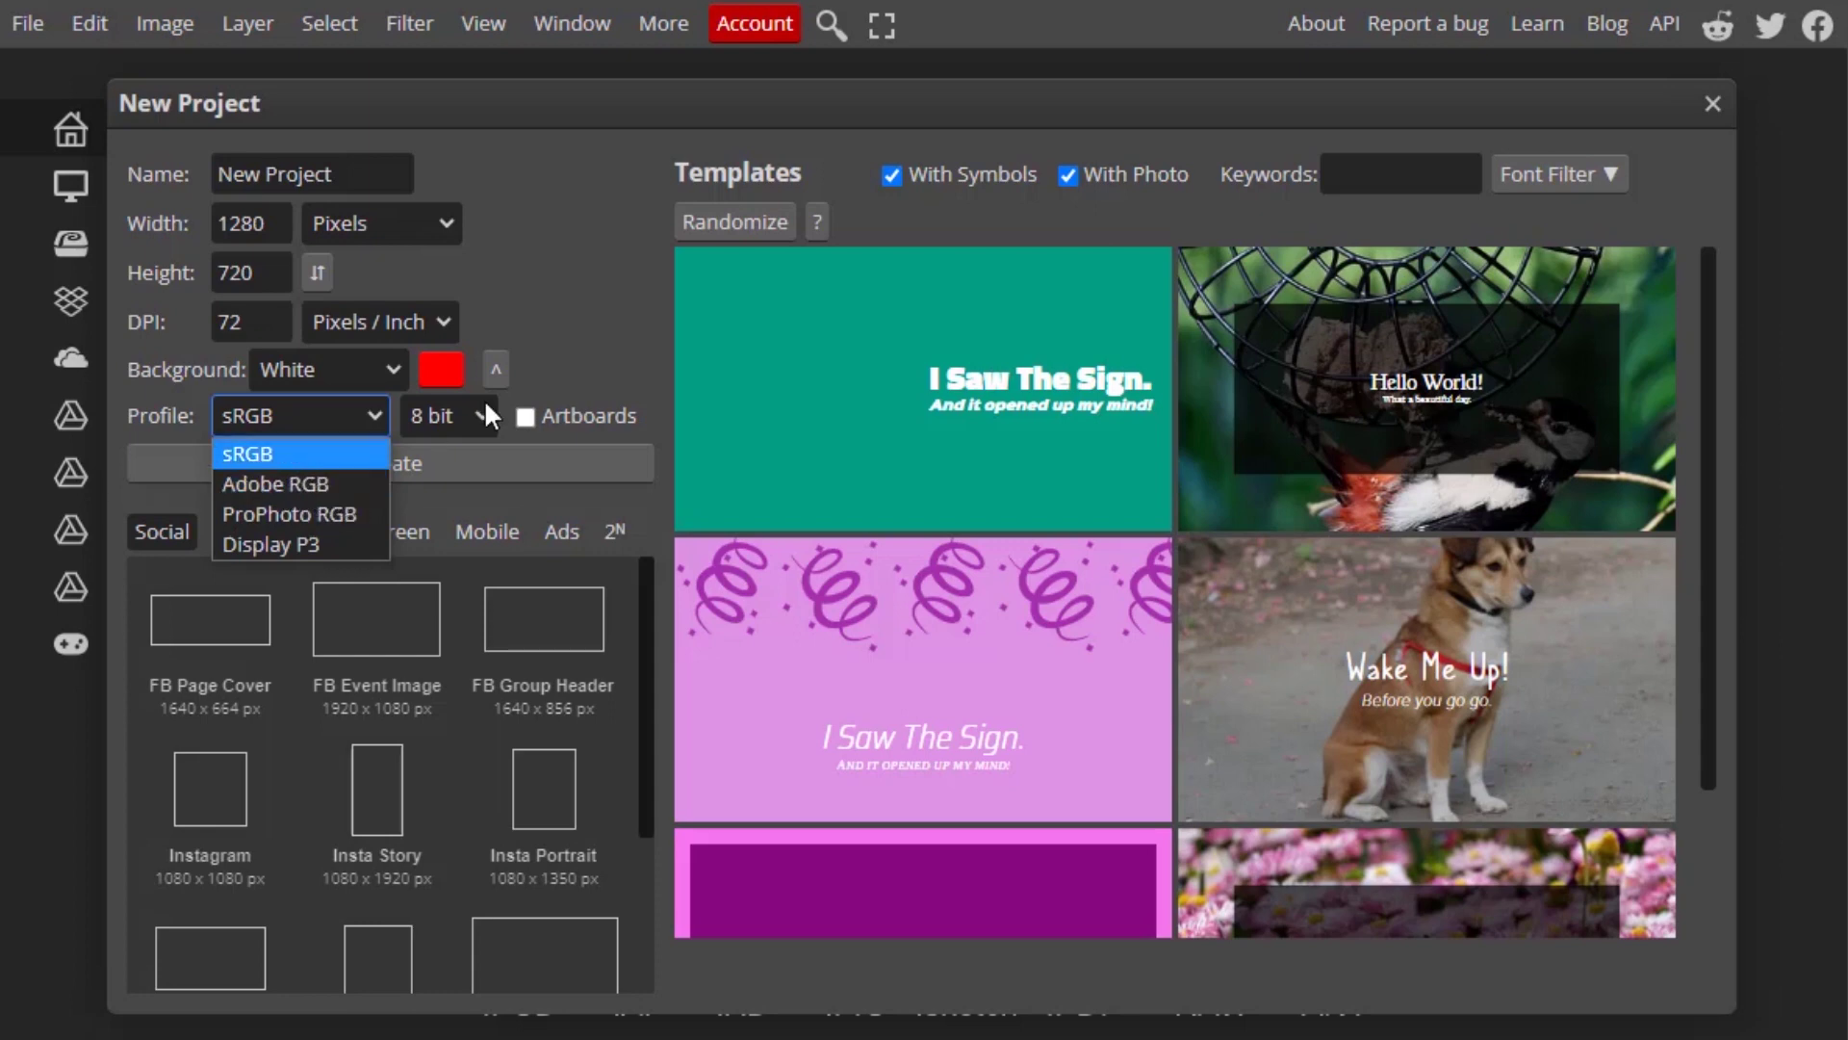
{"action": "left_click", "coordinate": [260, 422]}
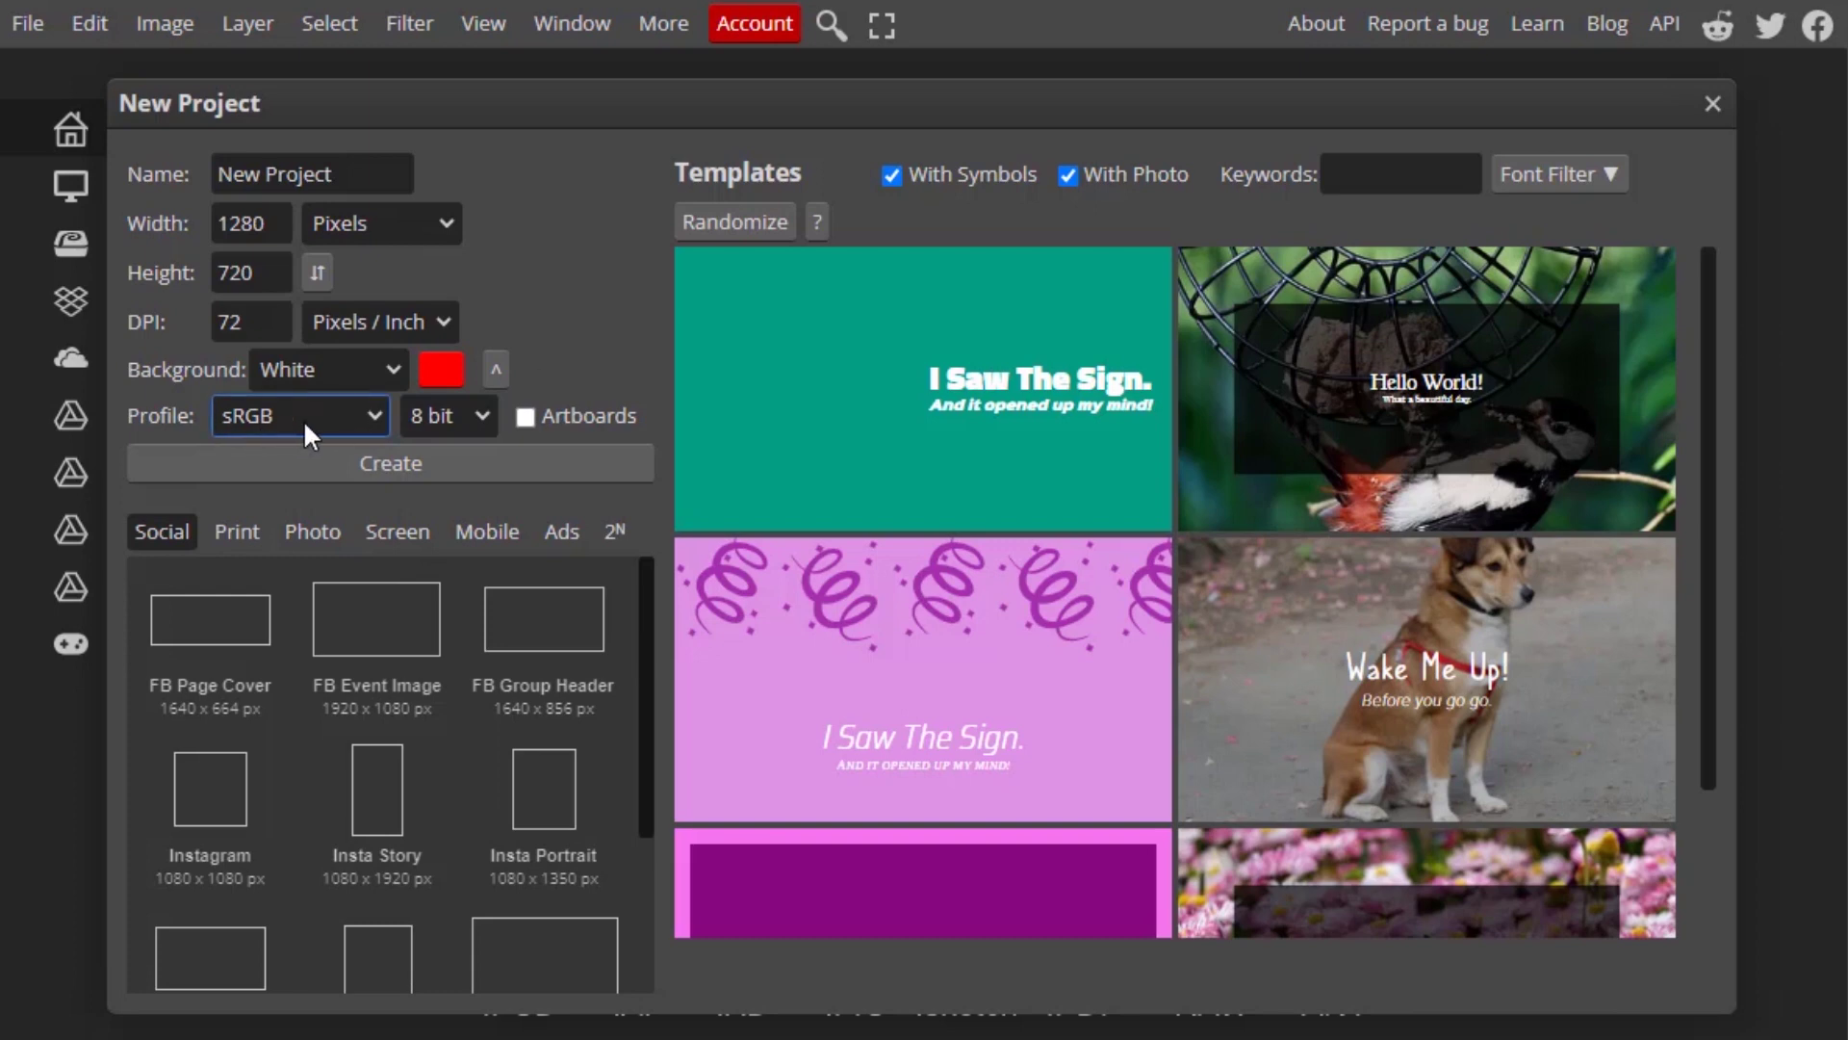
{"action": "left_click", "coordinate": [473, 419]}
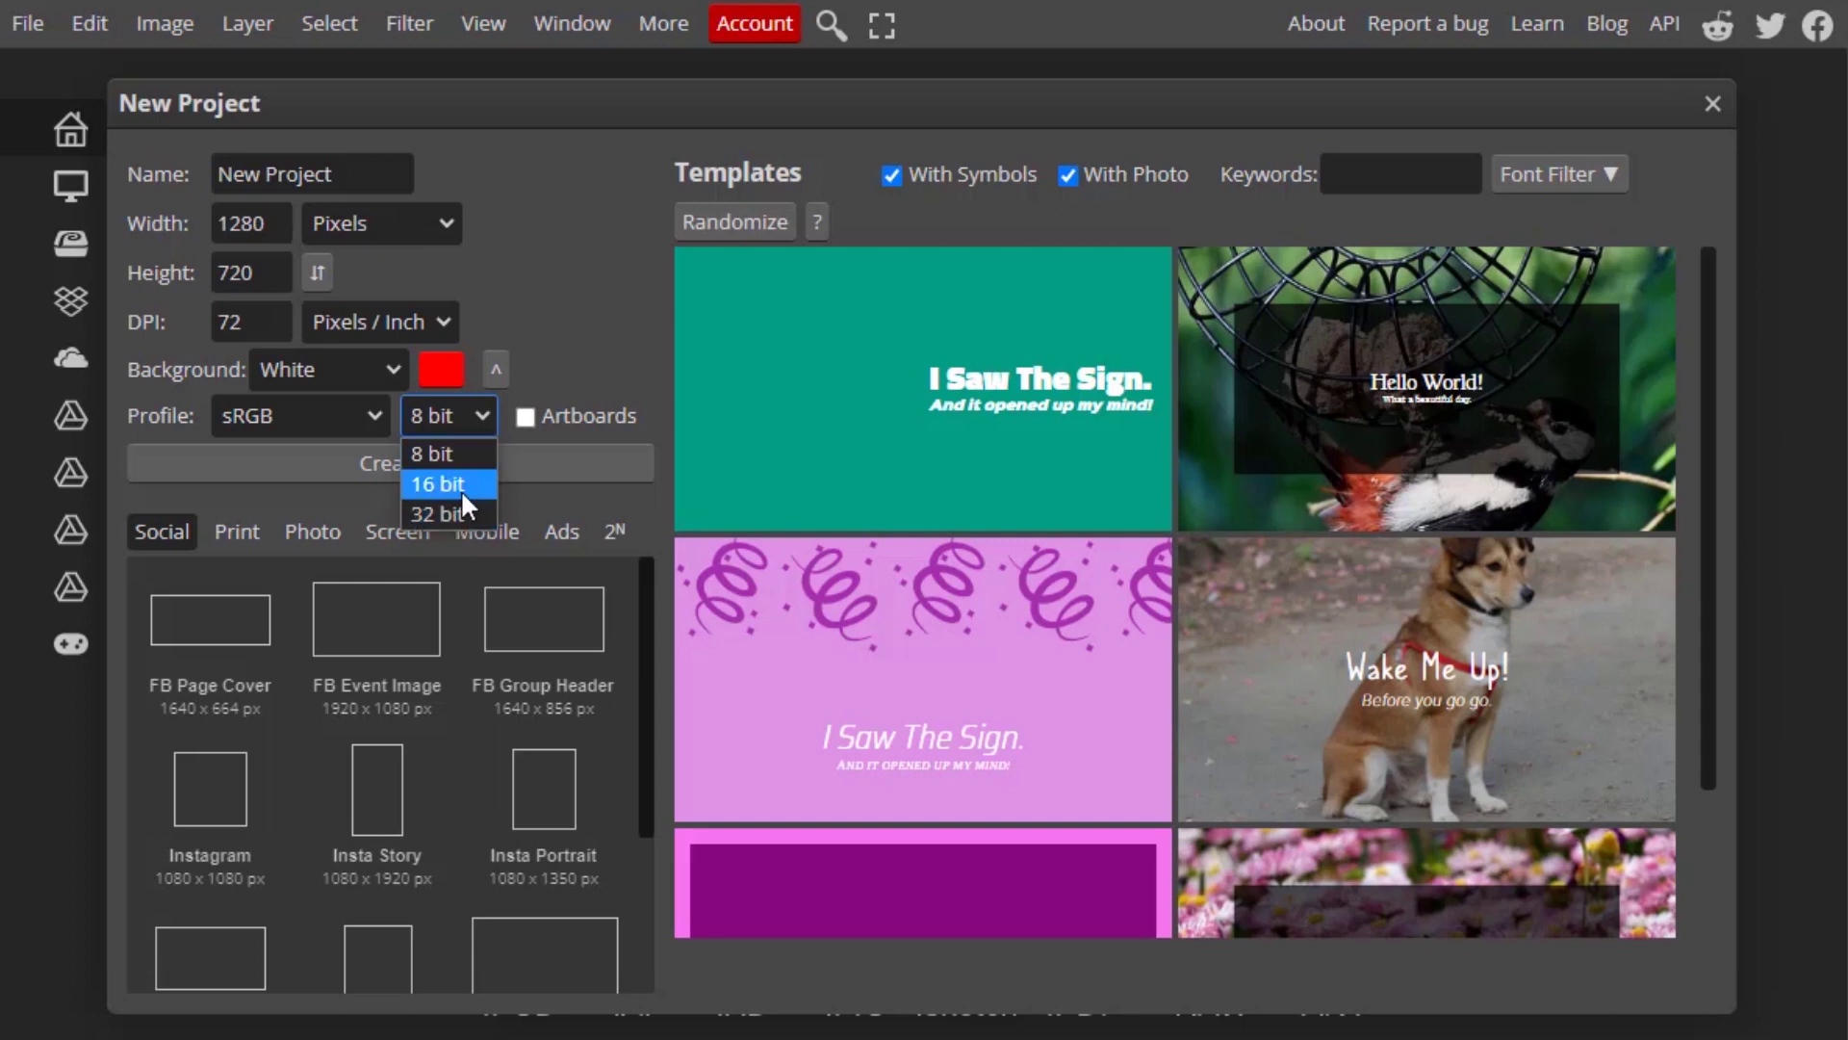
{"action": "left_click", "coordinate": [581, 363]}
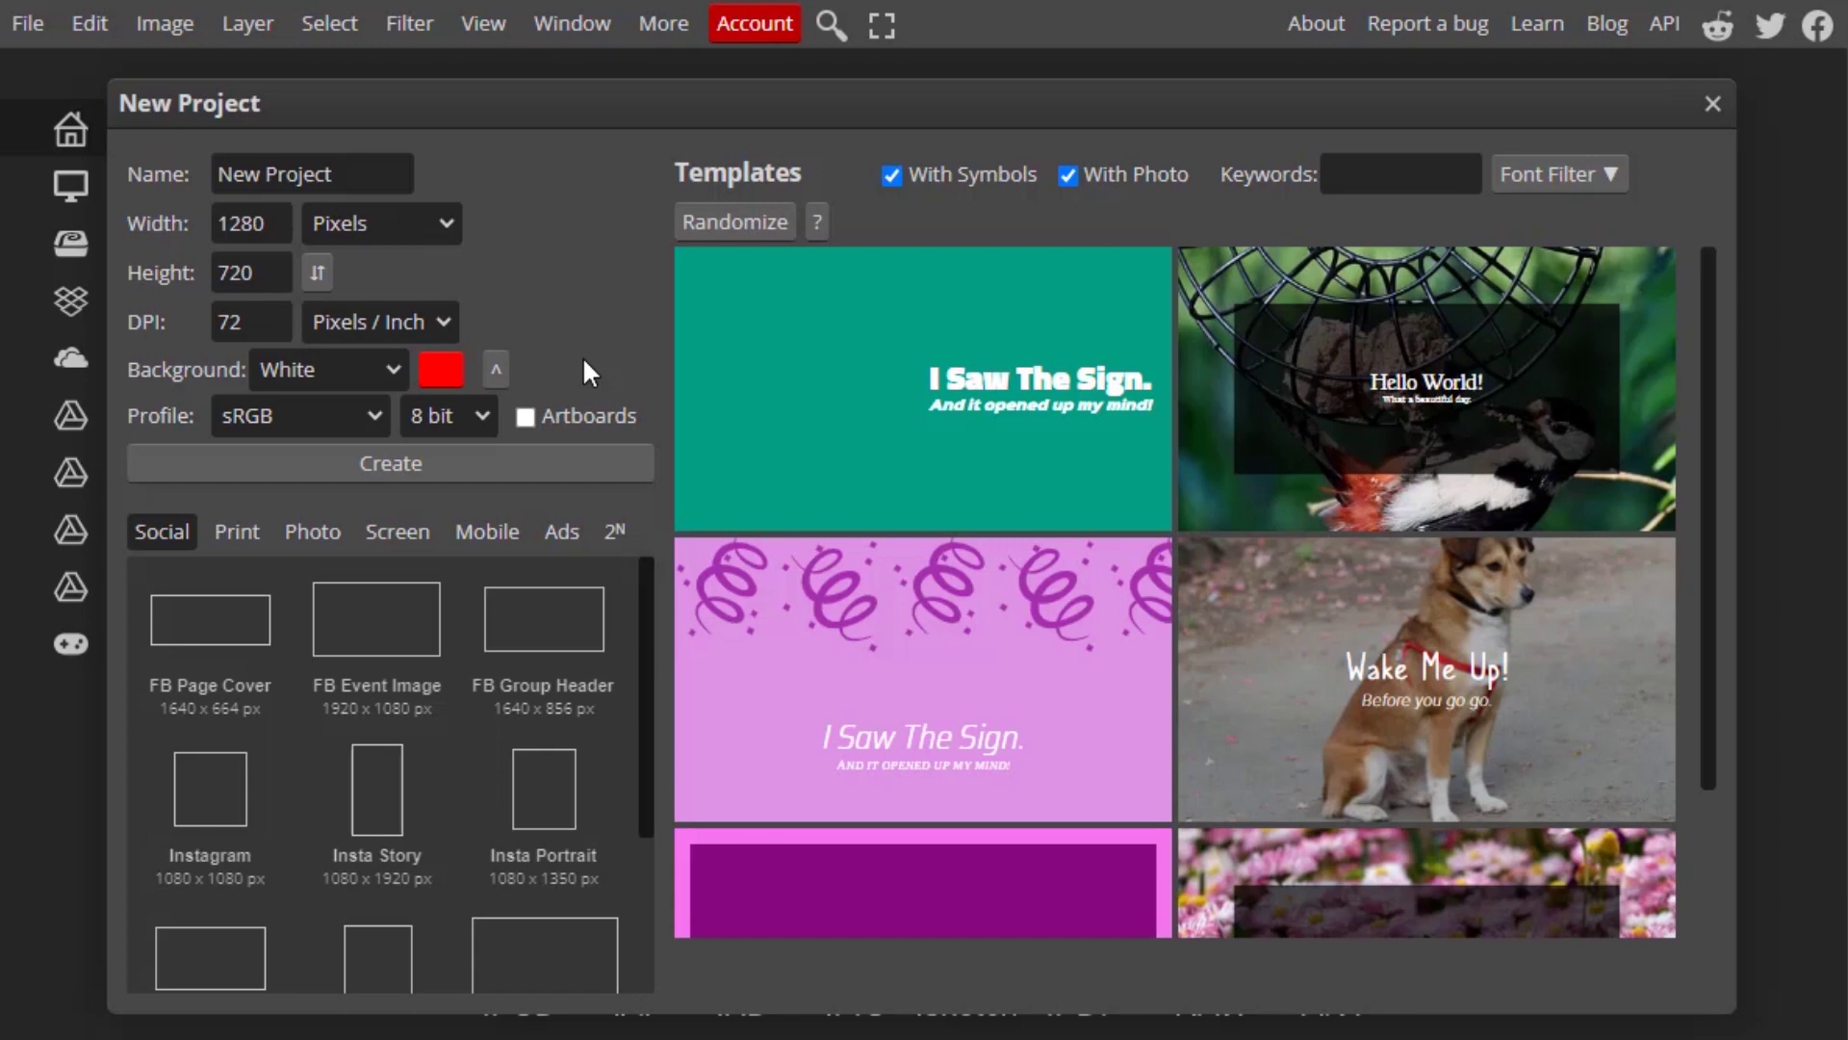
{"action": "left_click", "coordinate": [525, 416]}
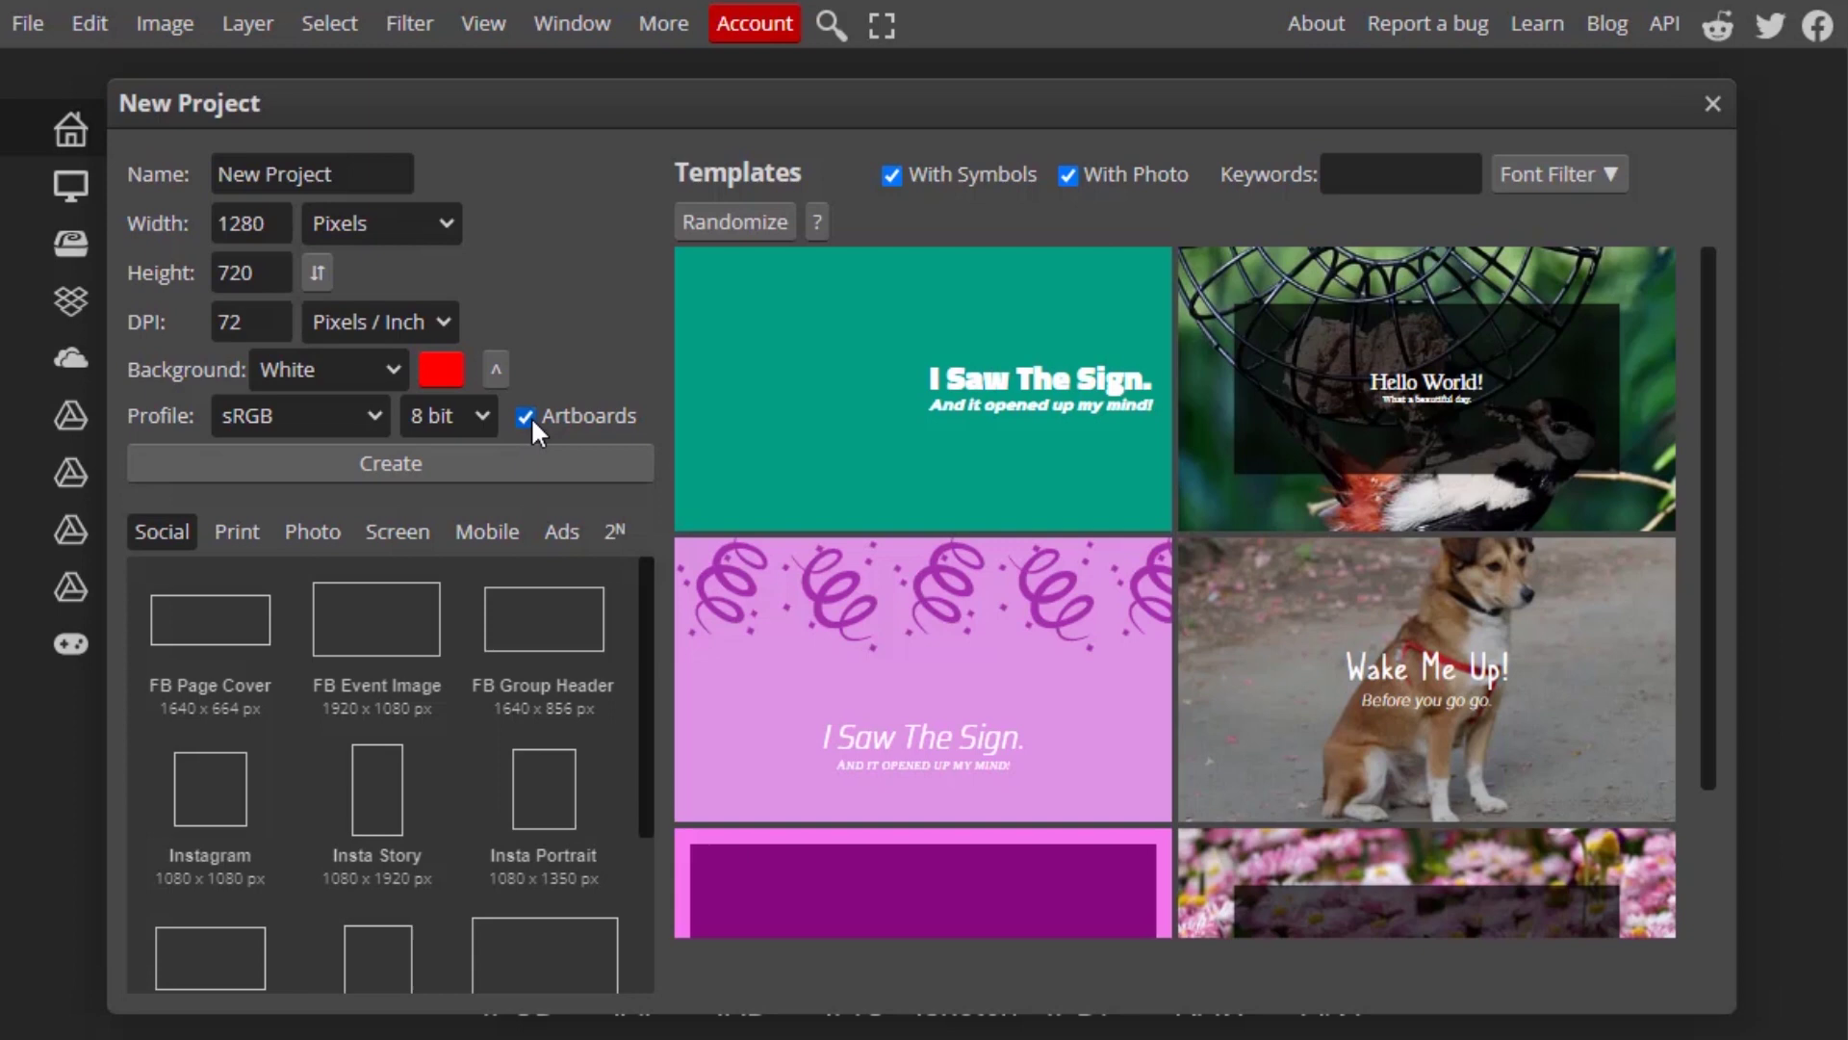